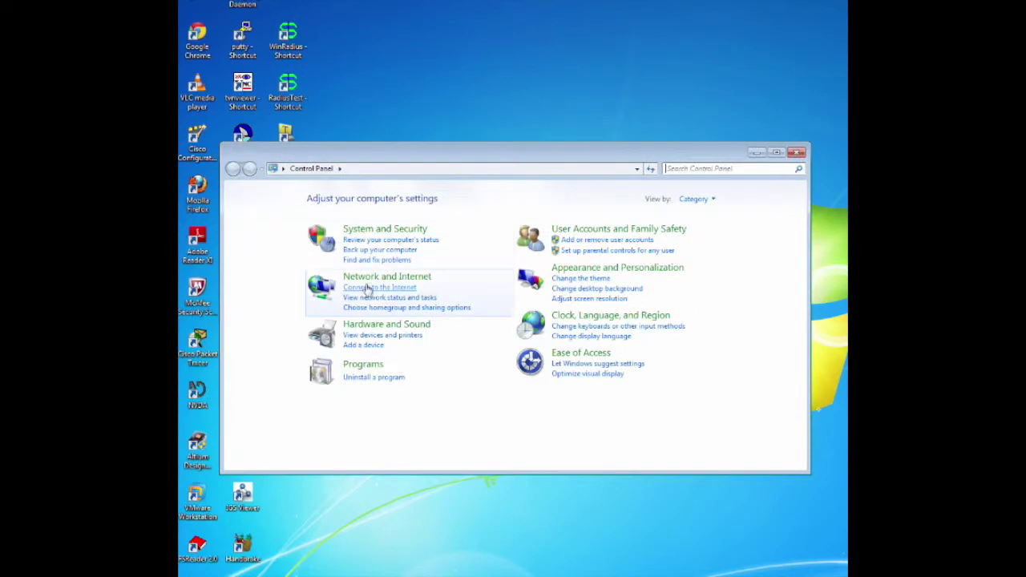
Give Local Area Connection 3 the static IPv4 address 192.168.0.2 with mask 255.255.255.0.
click(365, 299)
click(277, 214)
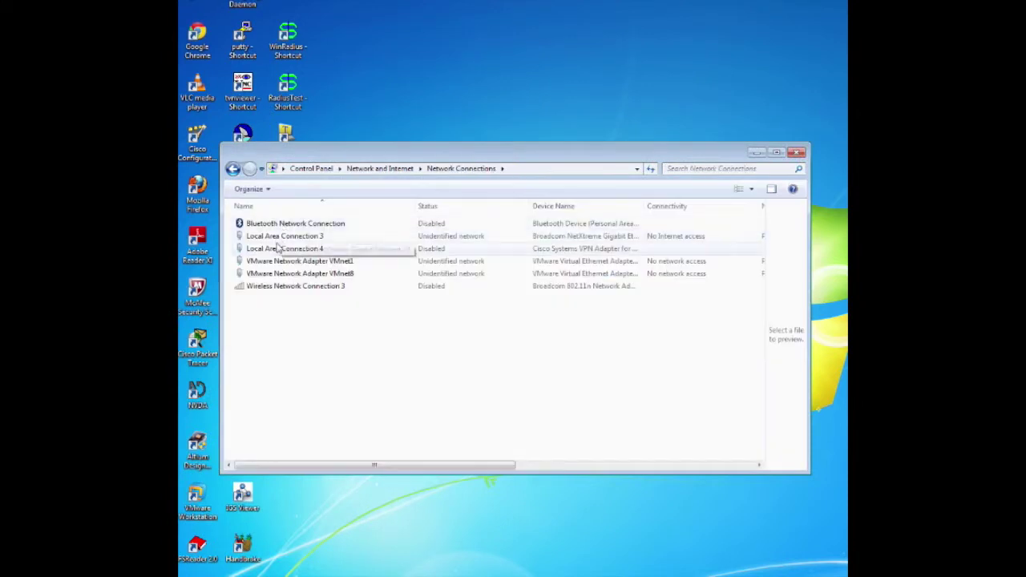
right_click(277, 235)
click(321, 350)
click(331, 356)
click(409, 383)
click(335, 331)
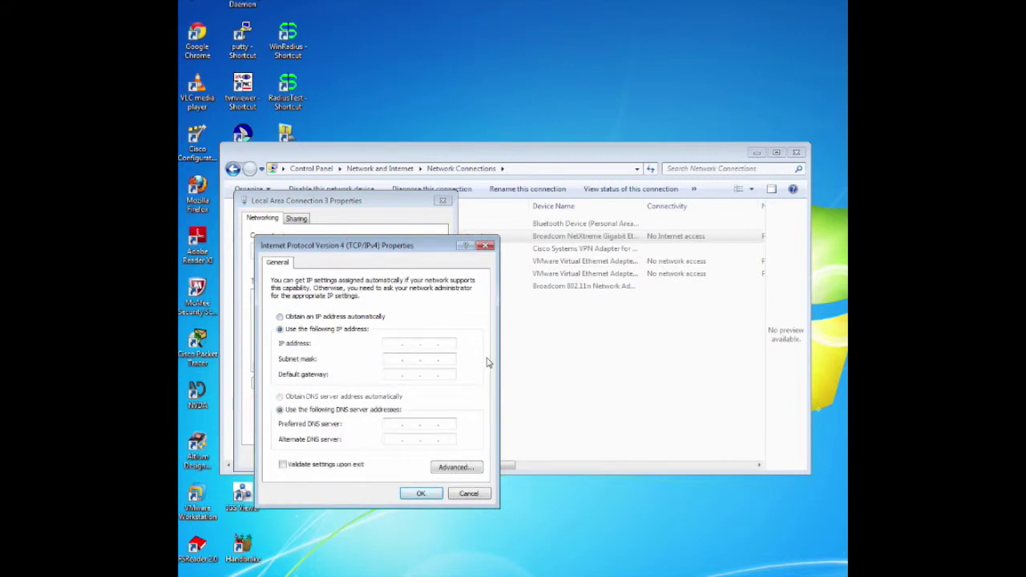
text(192.168.0.2)
key(Tab)
click(421, 493)
click(377, 457)
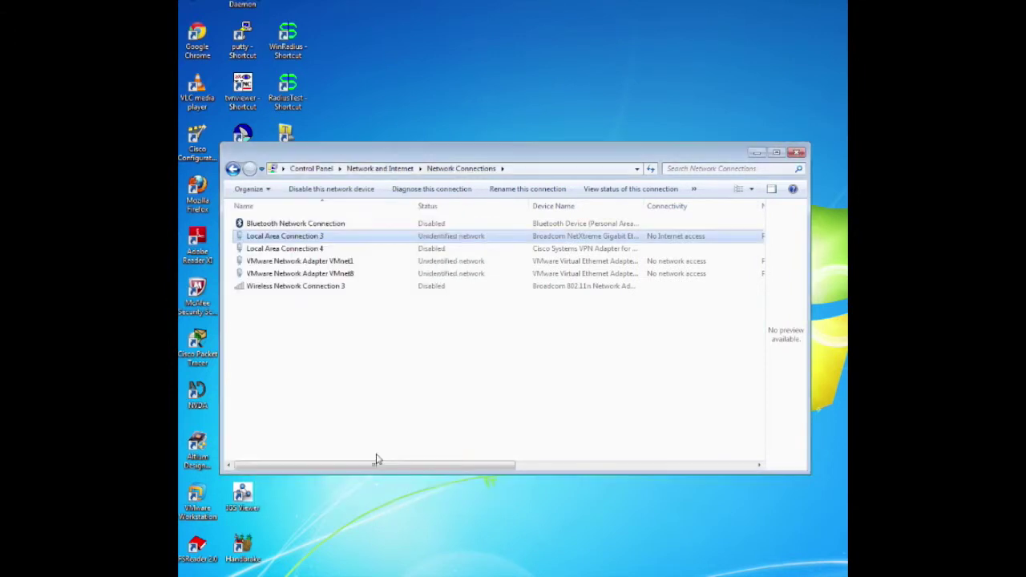
click(796, 152)
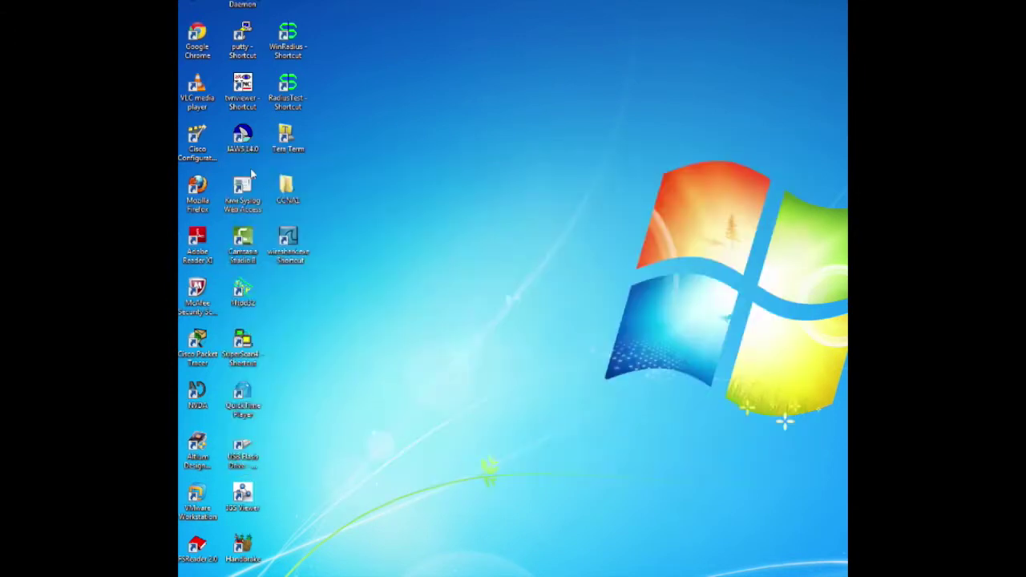
Connect to the switch console in Tera Term, enter global configuration, and disable IP domain lookup.
double_click(289, 141)
key(Return)
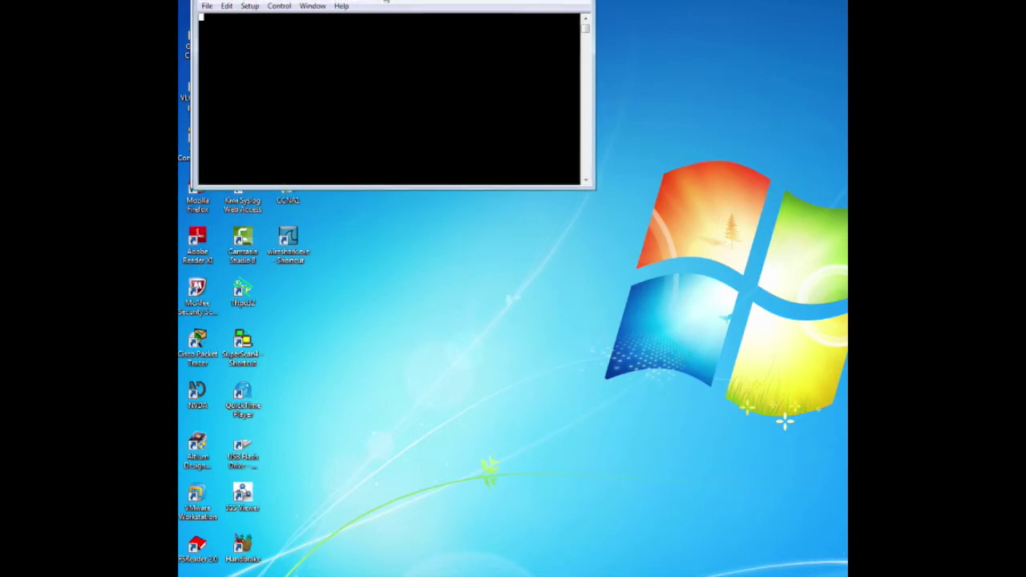
key(Return)
text(en)
key(Return)
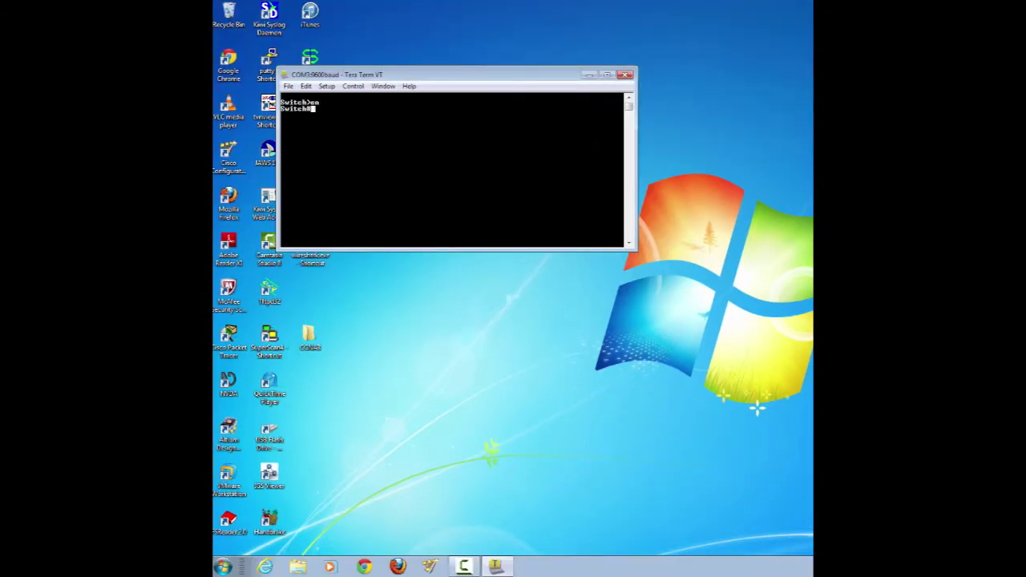
text(config t)
key(Return)
text(no ip domain-lookup)
key(Return)
Set the hostname to S1 and enable service password-encryption.
text(hos)
key(Tab)
text(S1)
key(Return)
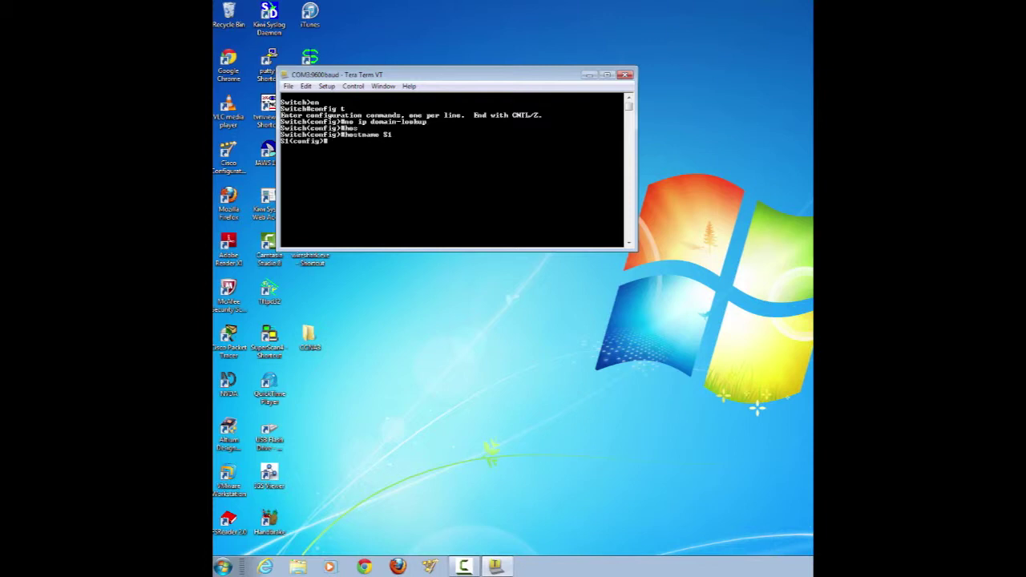
text(service)
key(Tab)
text(passw)
key(Tab)
text(en)
key(Tab)
key(Return)
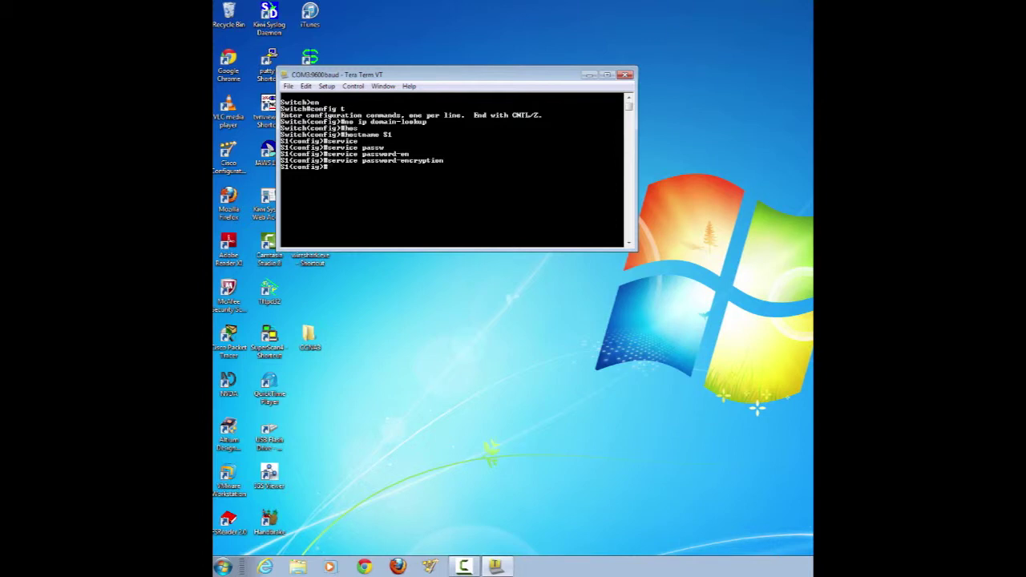
Add a MOTD banner warning that unauthorized access is prohibited.
text(banner motd #)
key(F10)
text(horized Access is )
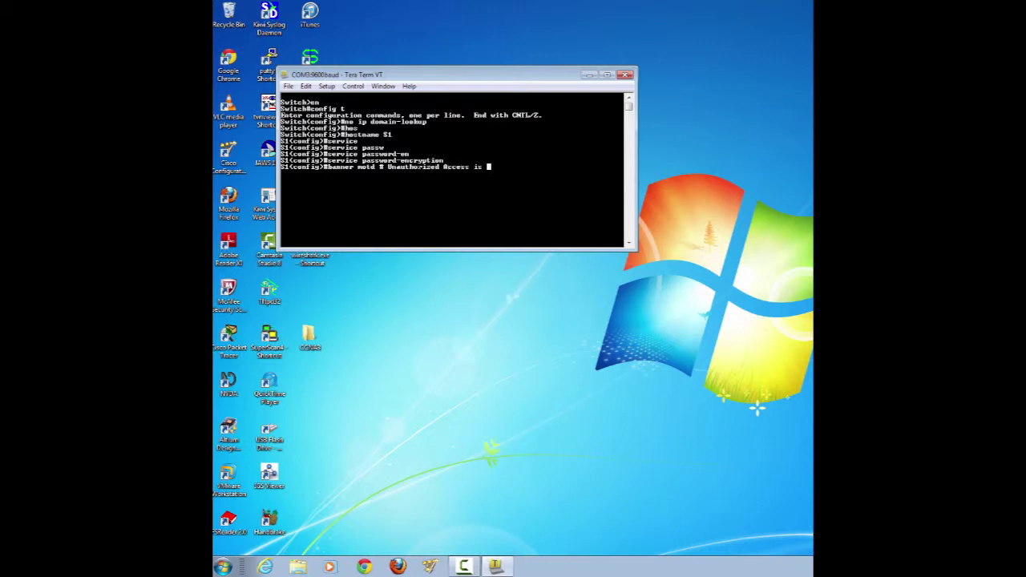
text(Prohibited ! #)
key(Return)
Set the enable secret password for privileged mode.
text(enab)
key(Tab)
text(secre)
key(Tab)
key(Return)
Give vty lines 0-15 a password and require login.
text(li)
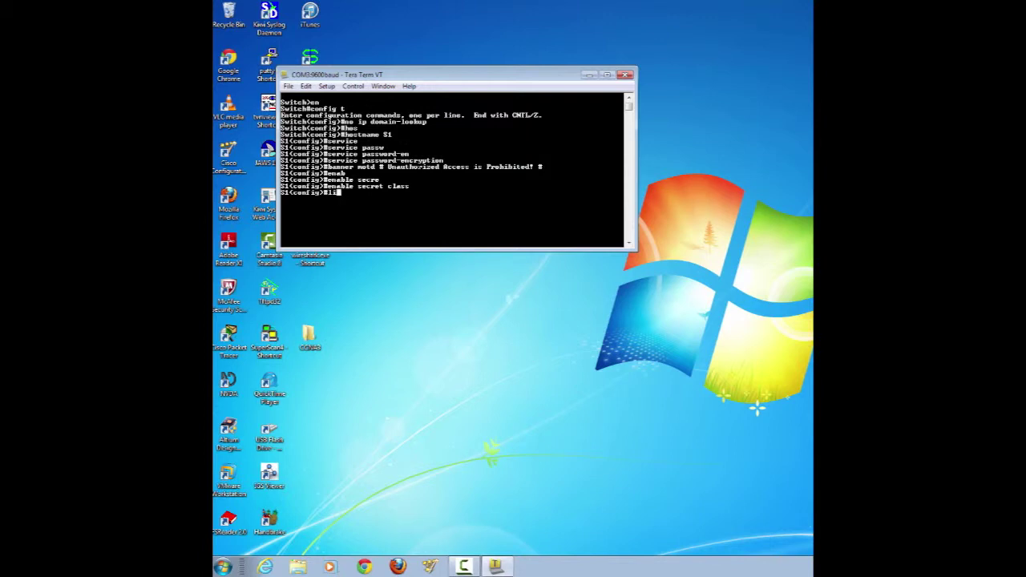
text(ne vty 0 15)
key(Return)
text(pass)
key(Tab)
key(Return)
text(login)
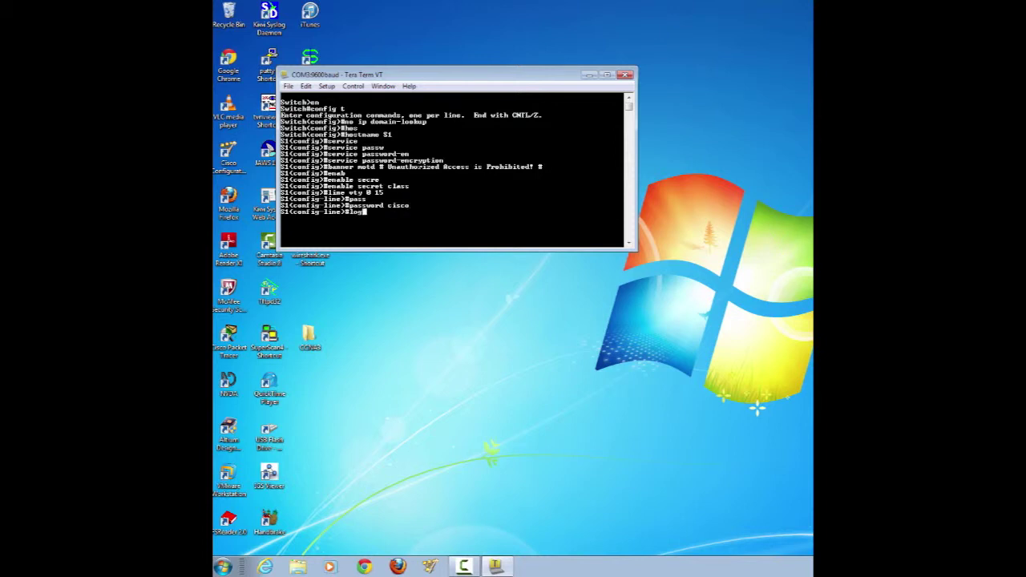
key(Return)
text(exit)
key(Return)
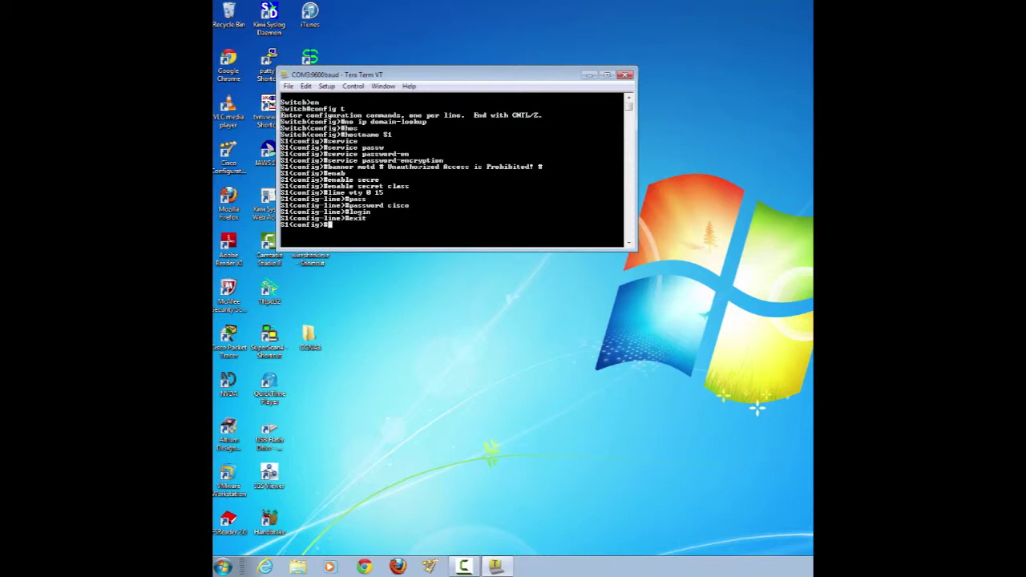
Give console line 0 a password, require login, and enable logging synchronous.
text(line con 0)
key(Return)
text(passw)
key(Tab)
key(Return)
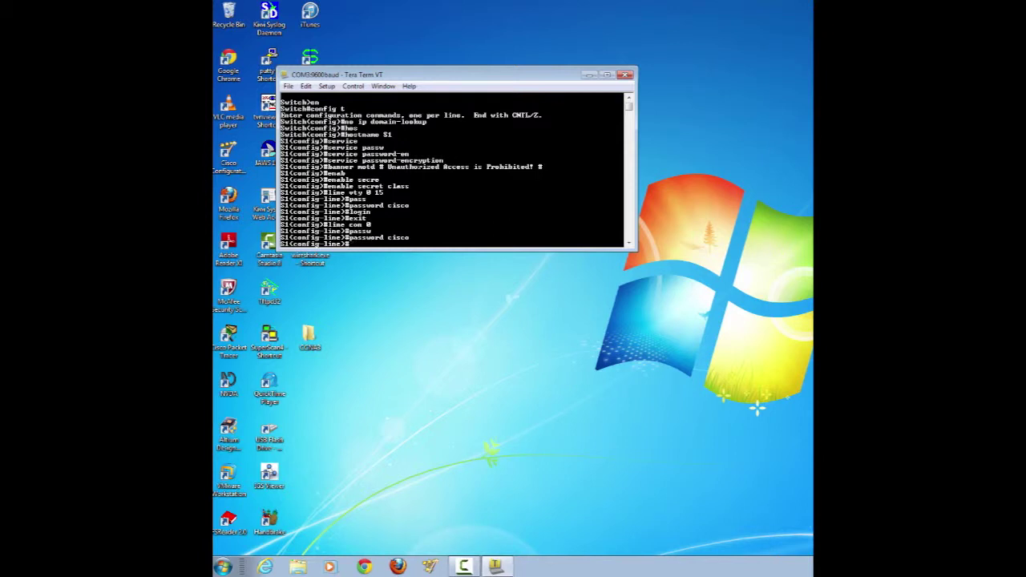
text(login)
key(Return)
text(logging sy)
key(Tab)
key(Return)
text(exit)
key(Return)
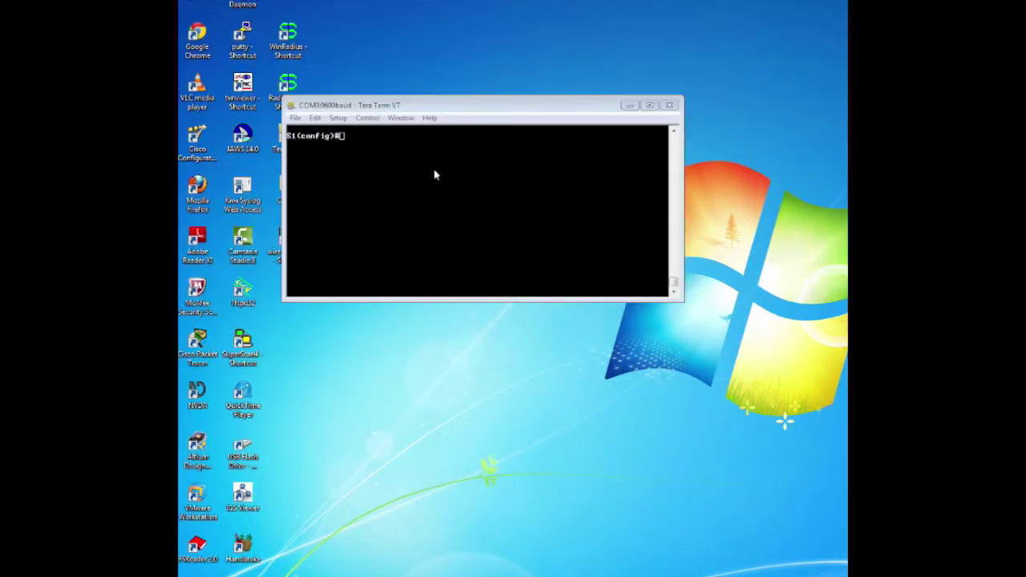
click(436, 173)
Shut down the FastEthernet 0/1-24 interface range.
text(int)
key(Tab)
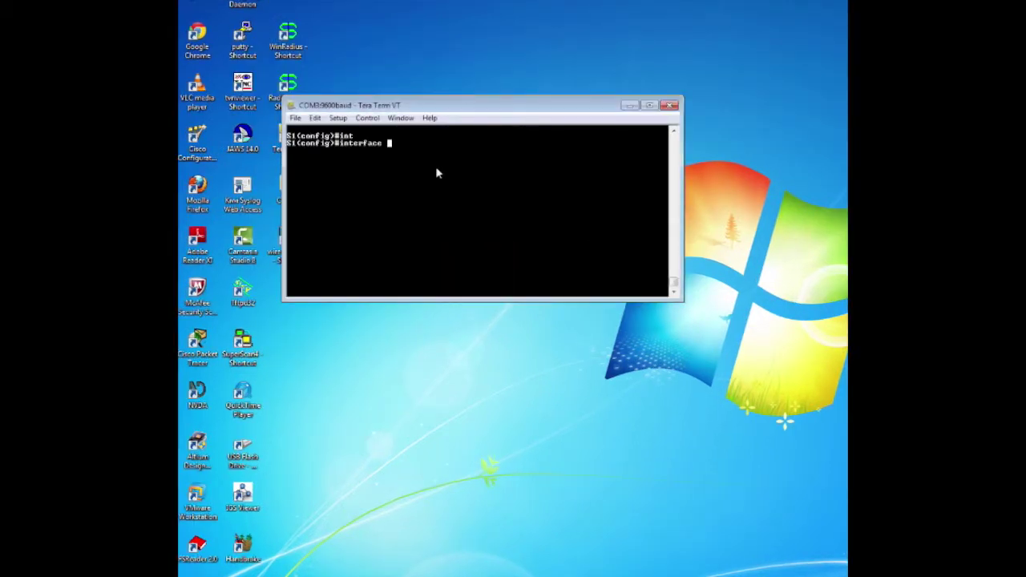
text(r)
key(Tab)
text(f)
key(Tab)
text(0/1-24)
key(Return)
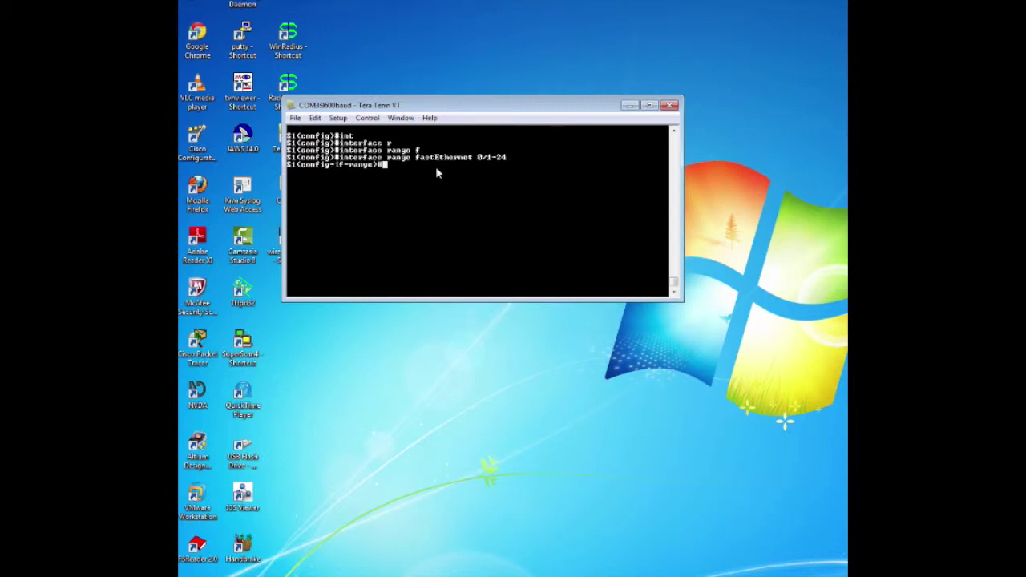
text(shu)
key(Tab)
key(Return)
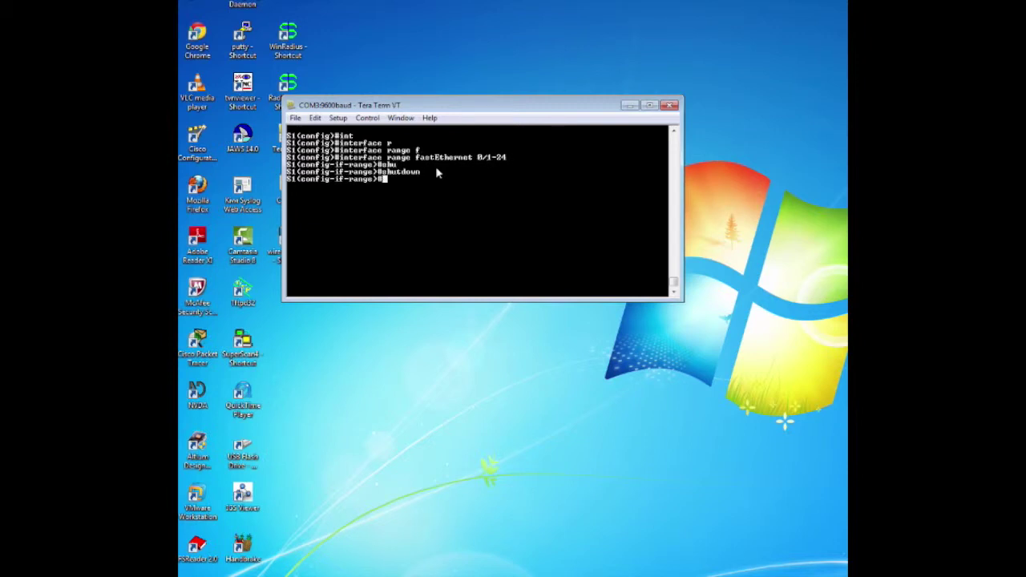
key(Return)
key(Return)
key(Return)
key(Return)
key(Return)
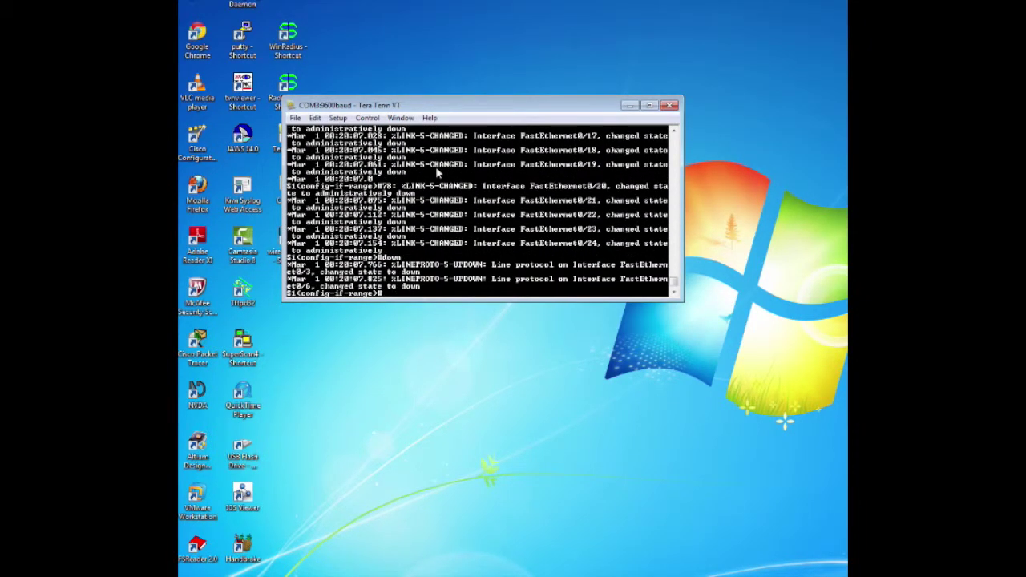
text(exit)
key(Return)
key(Return)
Shut down the GigabitEthernet 0/1-2 interface range.
text(int)
key(Tab)
text(r)
key(Tab)
text(gi)
key(Tab)
text(0/)
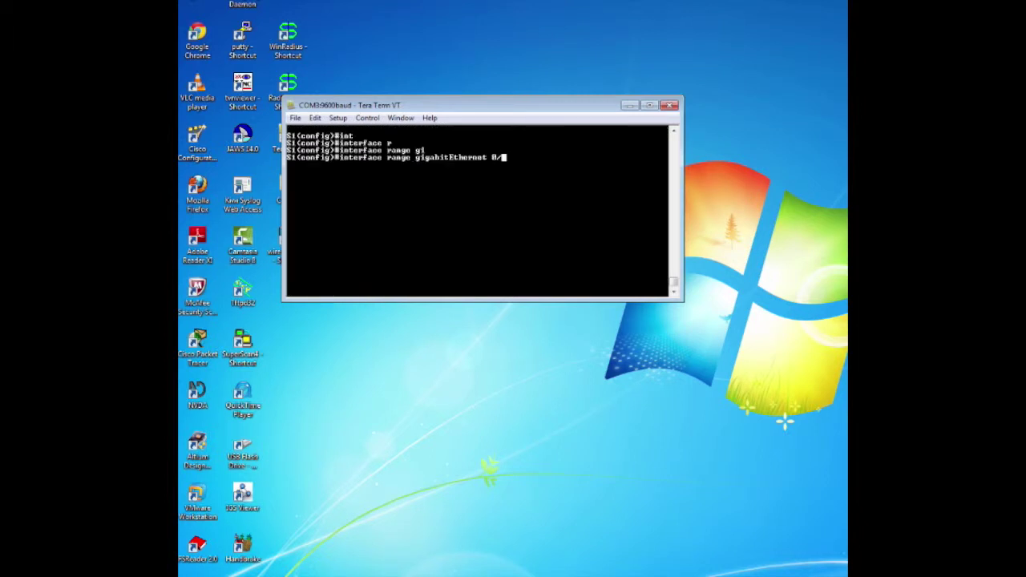
text(1-2)
key(Return)
text(shu)
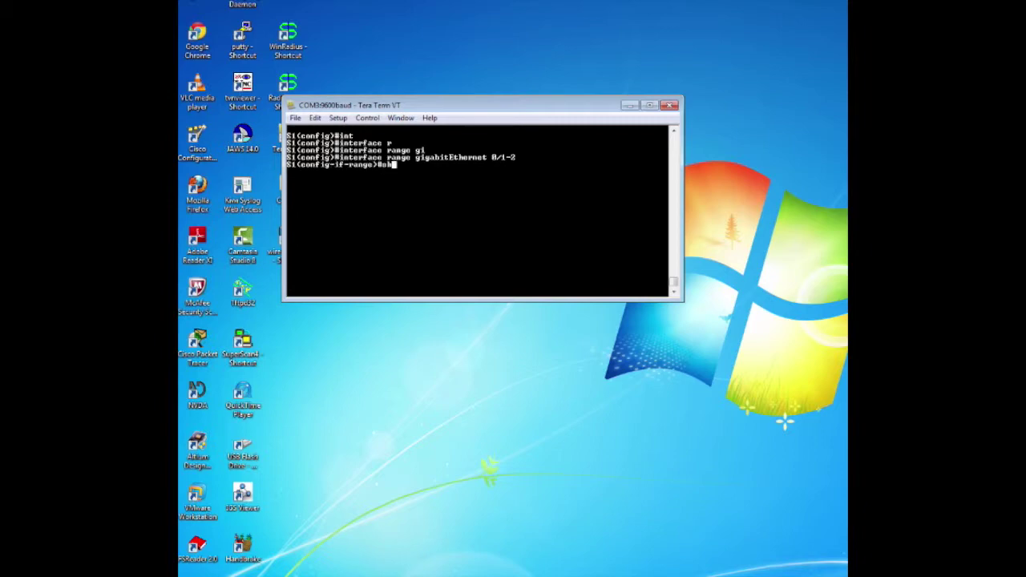
key(Tab)
key(Return)
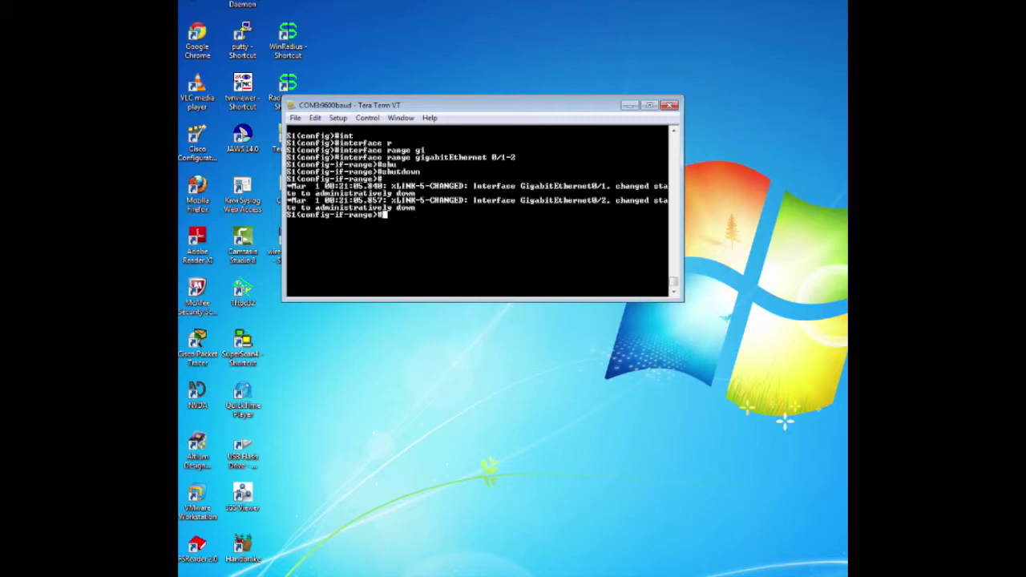
key(Return)
text(exit)
key(Return)
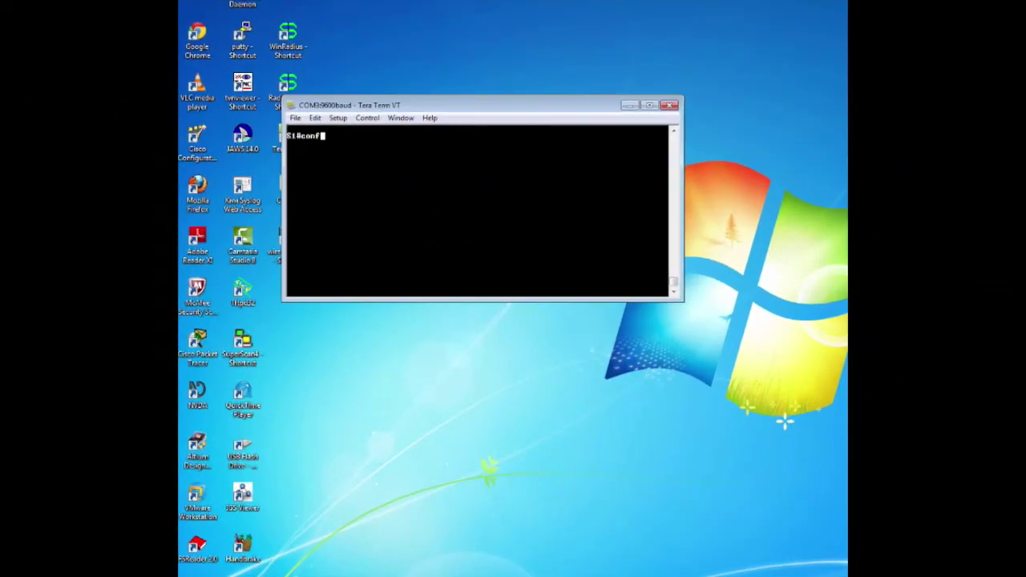
Create VLAN 10 named User and VLAN 99 named Management on the current switch.
text(ig t)
key(Return)
text(vlan 10)
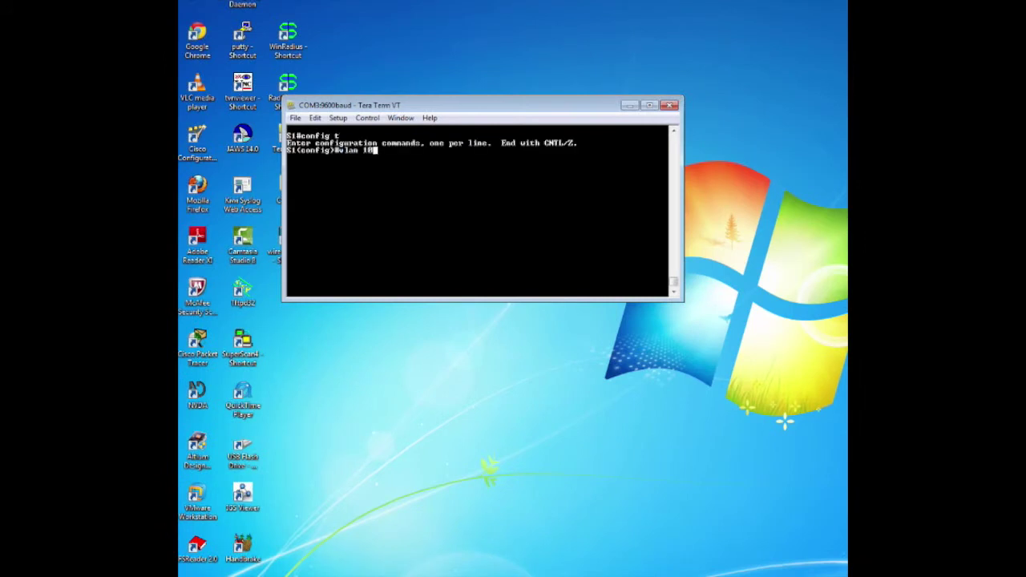
text(name User)
key(Return)
text(vlan 99)
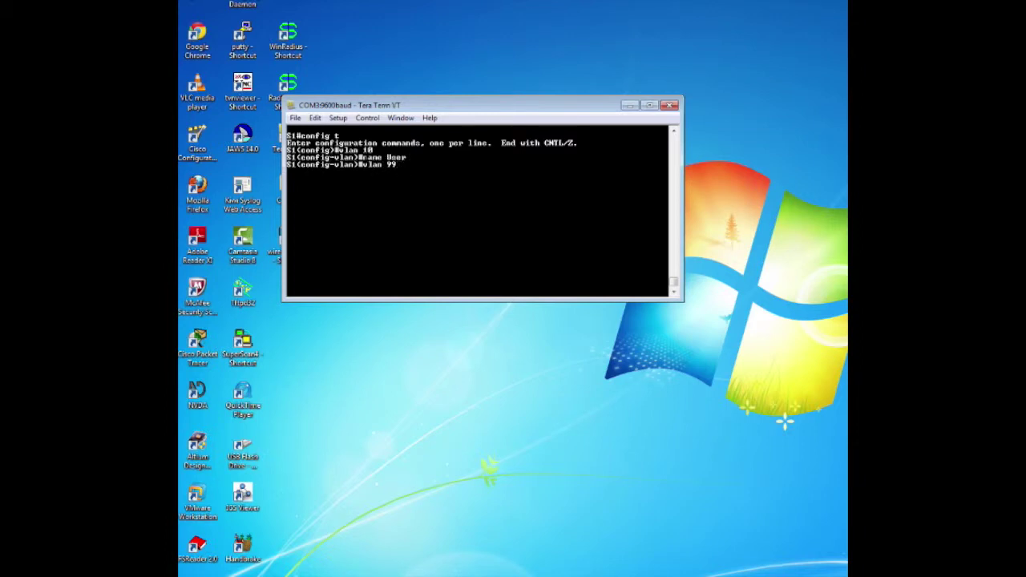
key(Return)
text(name Manag)
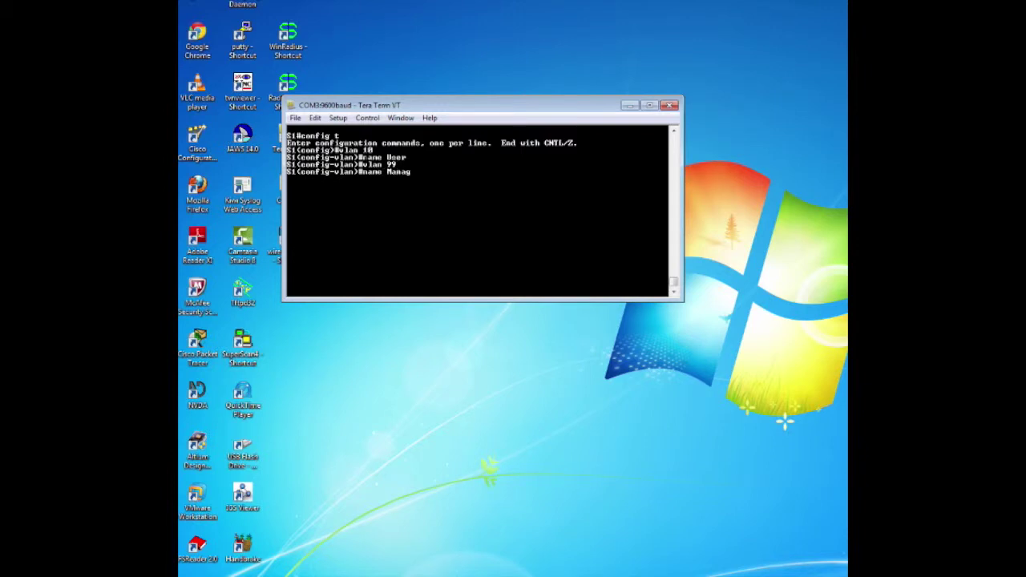
text(ement)
key(Return)
text(ex)
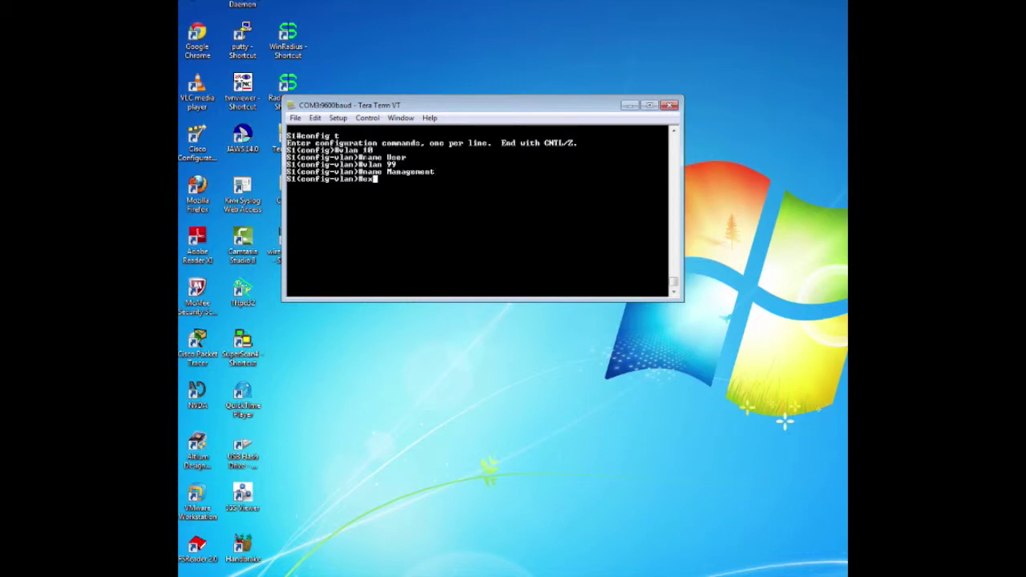
text(it)
key(Return)
key(ctrl+z)
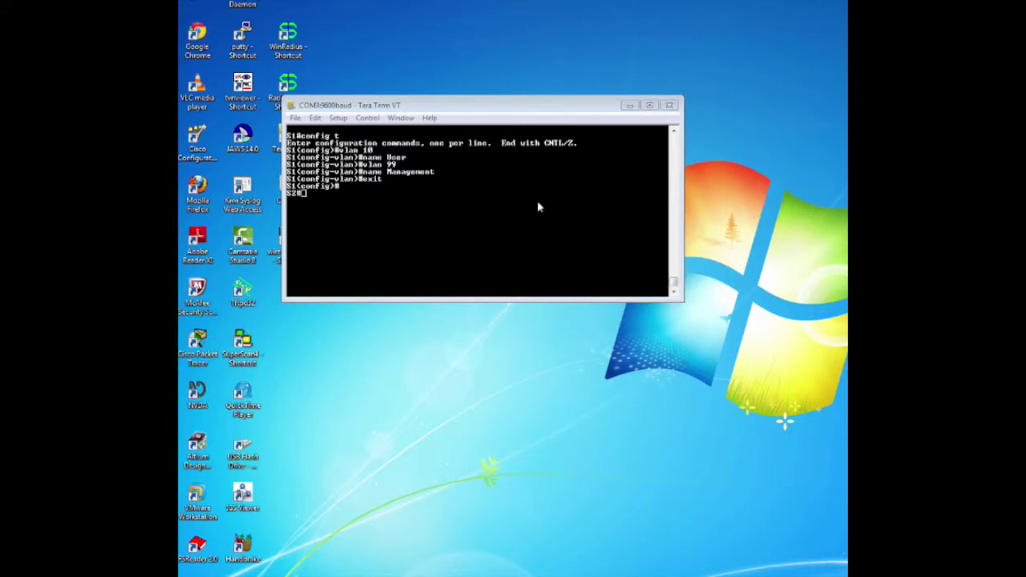
On S2, create VLAN 10 named User and VLAN 99 named Management.
text(config t)
key(Return)
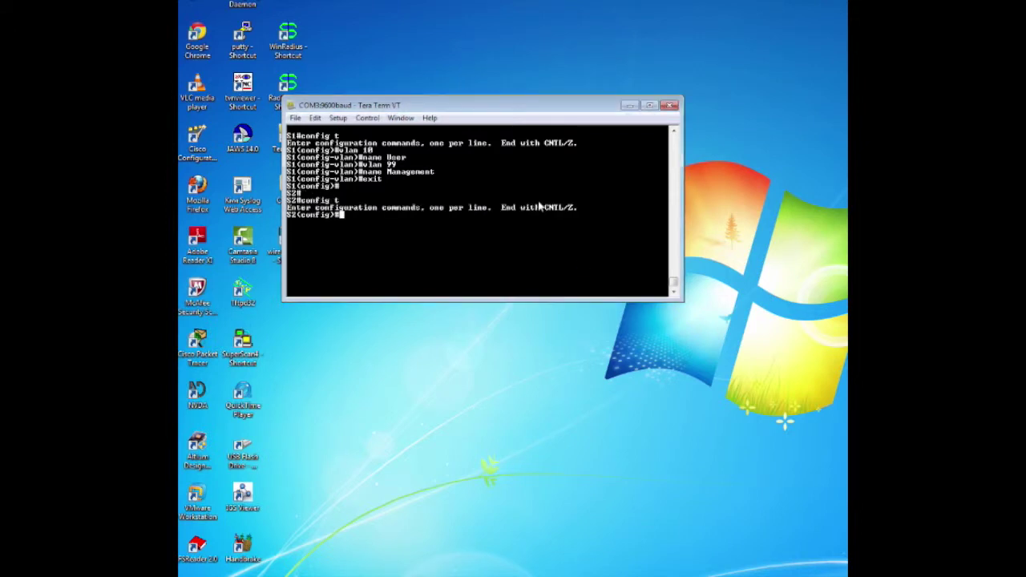
text(vla)
key(Tab)
text(10)
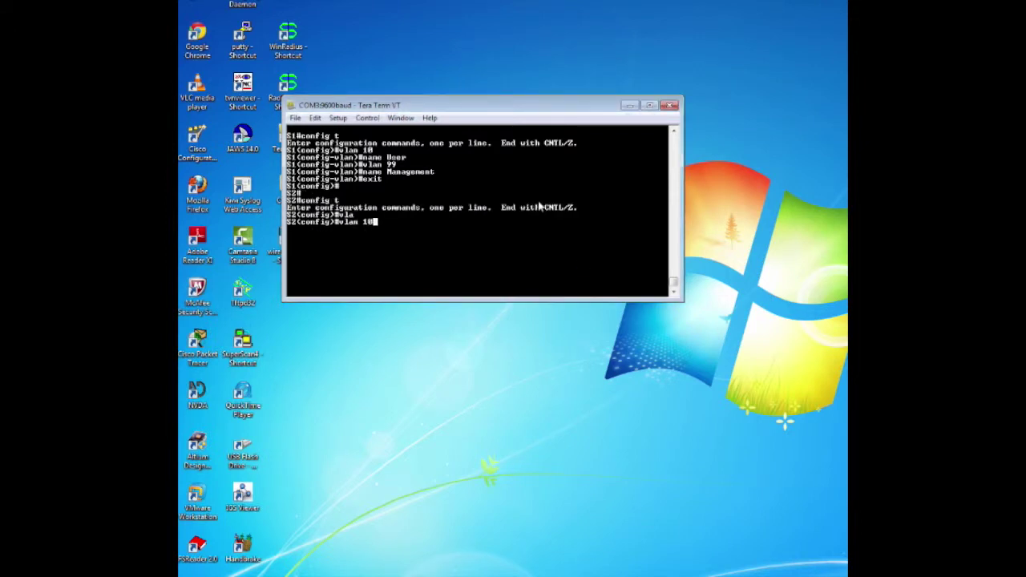
key(Return)
text(name User)
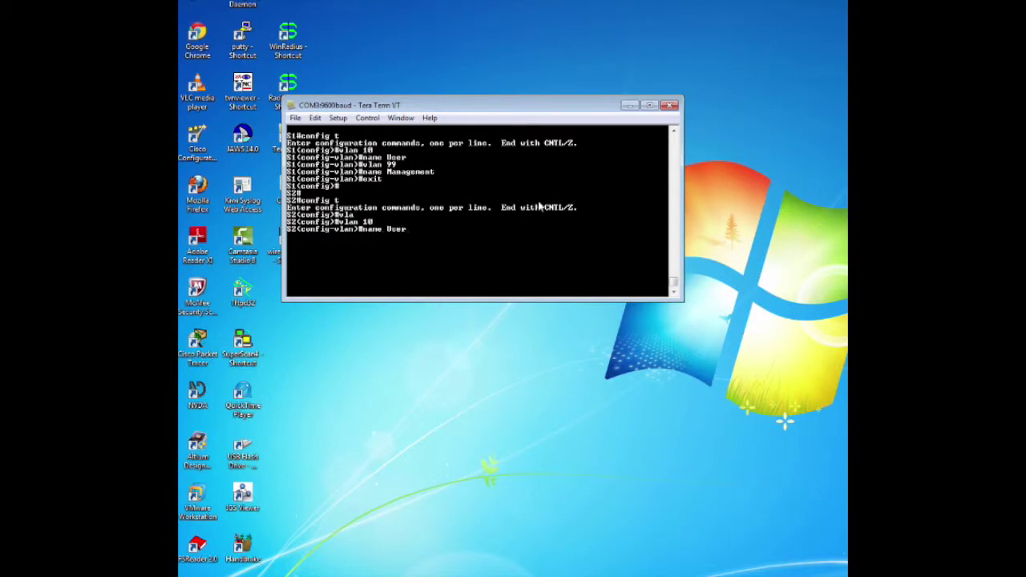
key(Return)
text(vlan 99)
key(Return)
text(name M)
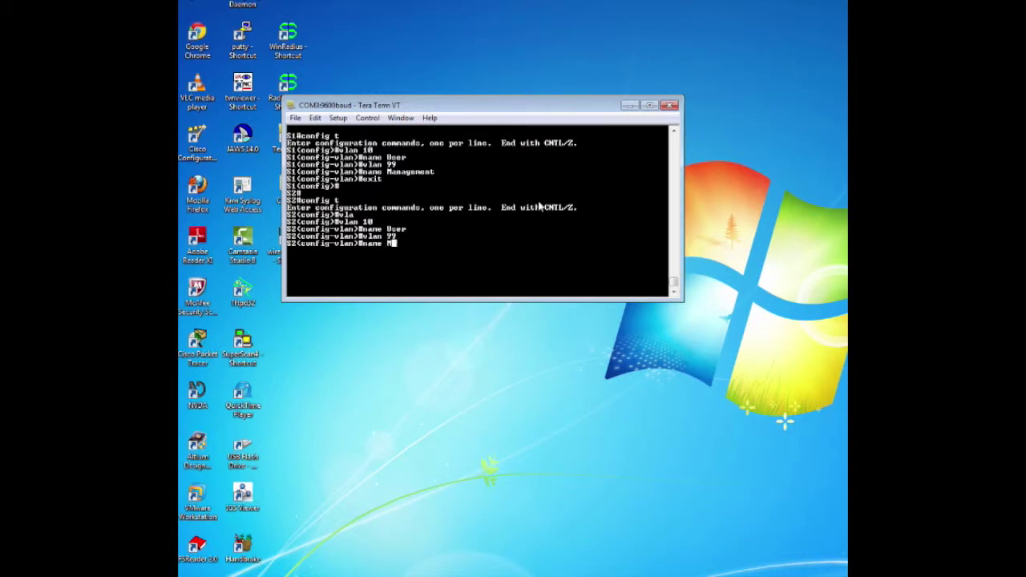
text(anagement)
key(Return)
text(exit)
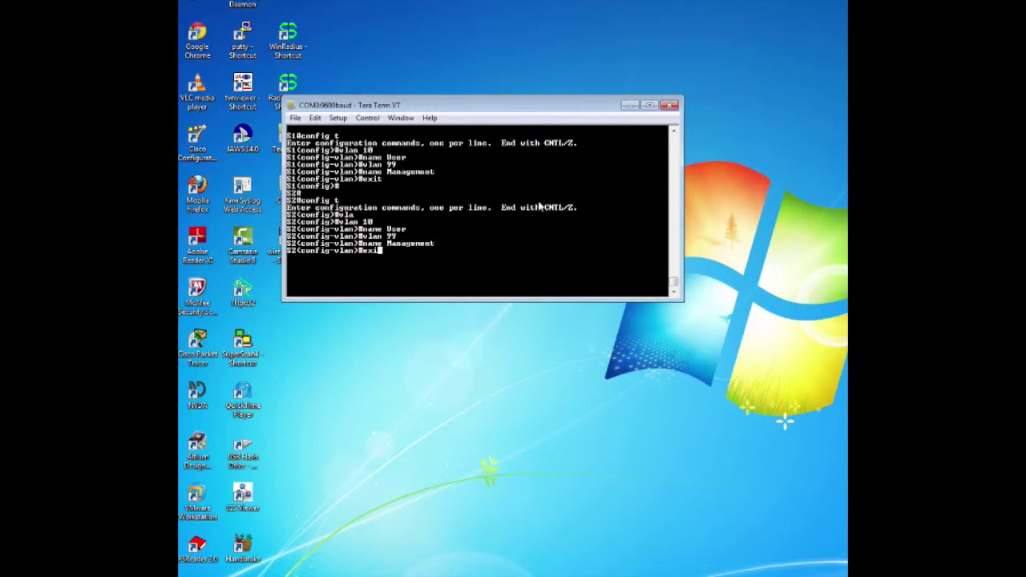
key(Return)
On S3, create VLAN 10 named User and VLAN 99 named Management.
key(Return)
text(config t)
key(Return)
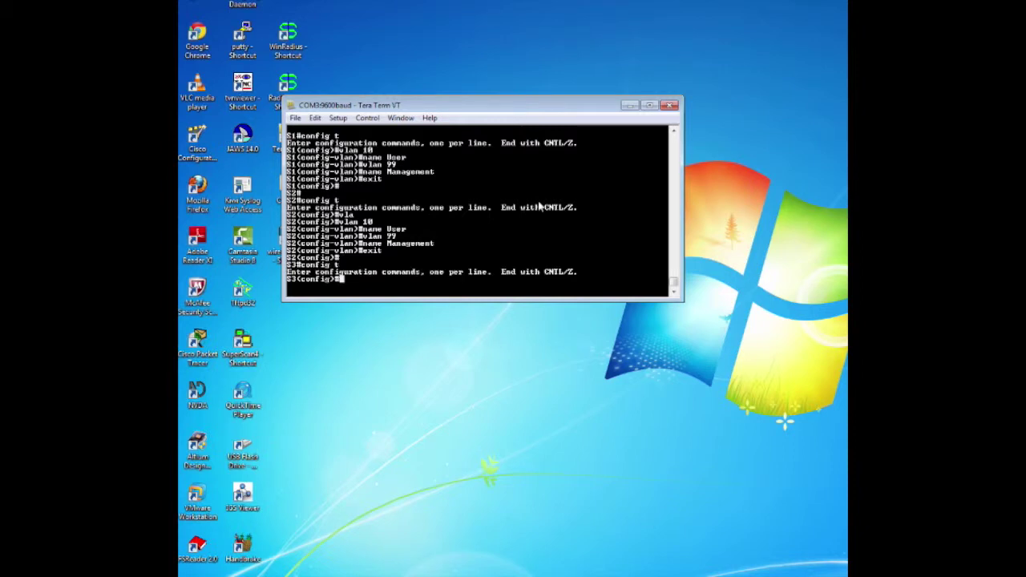
text(vlan 10)
key(Return)
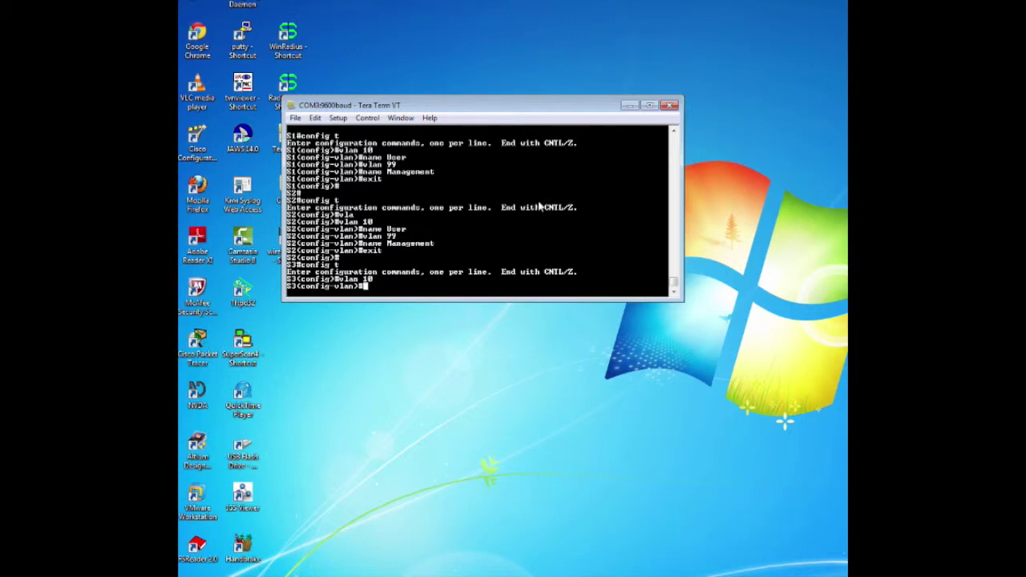
text(name User)
key(Return)
text(vlan)#v)
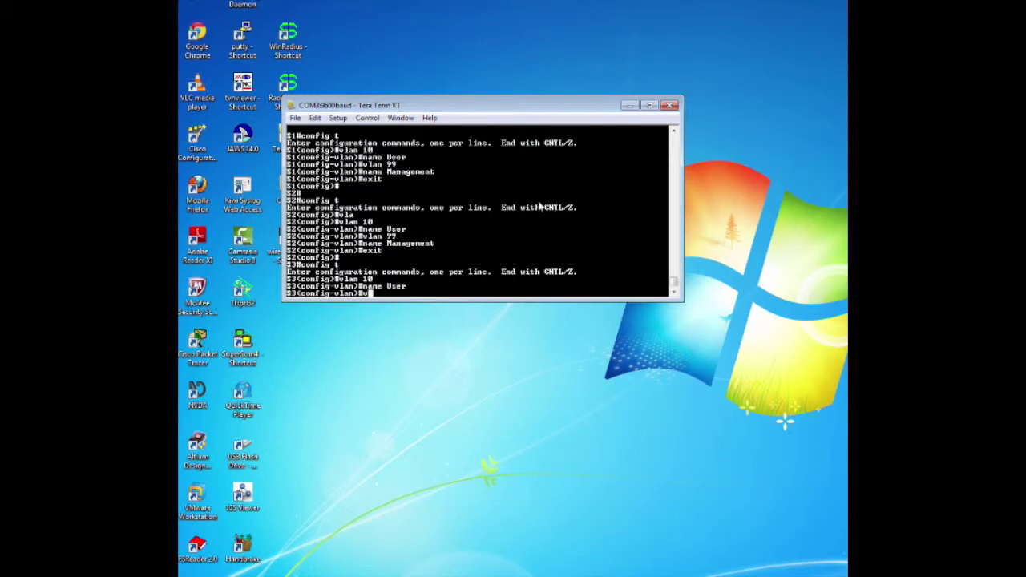
text(n 99)
key(Return)
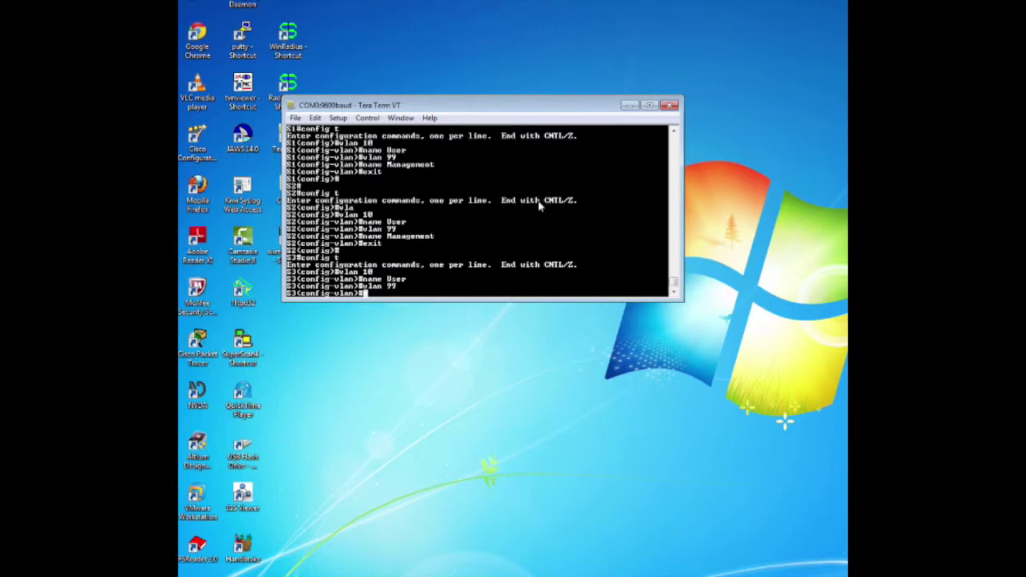
text(name Management)
key(Return)
text(exit)
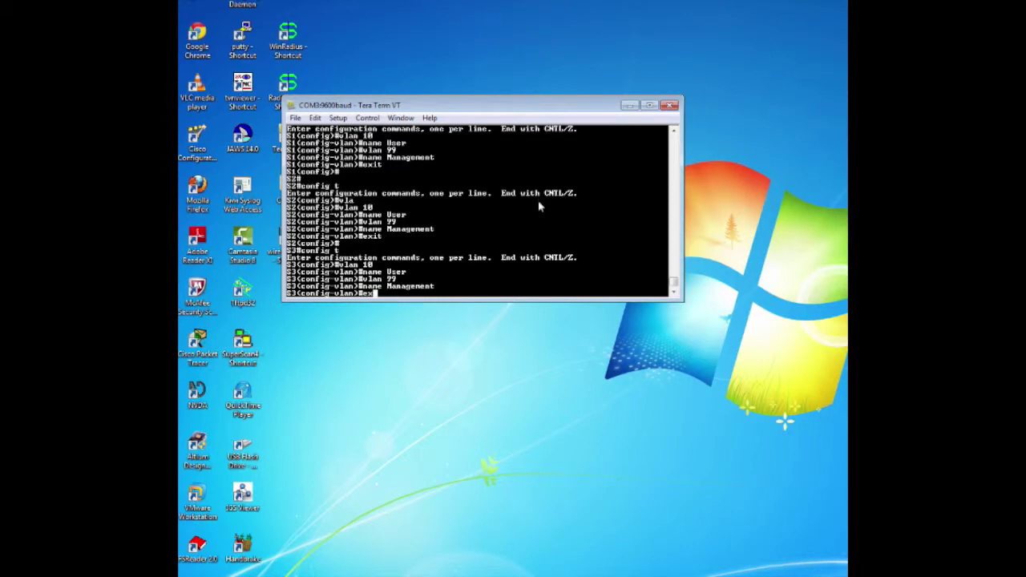
key(Return)
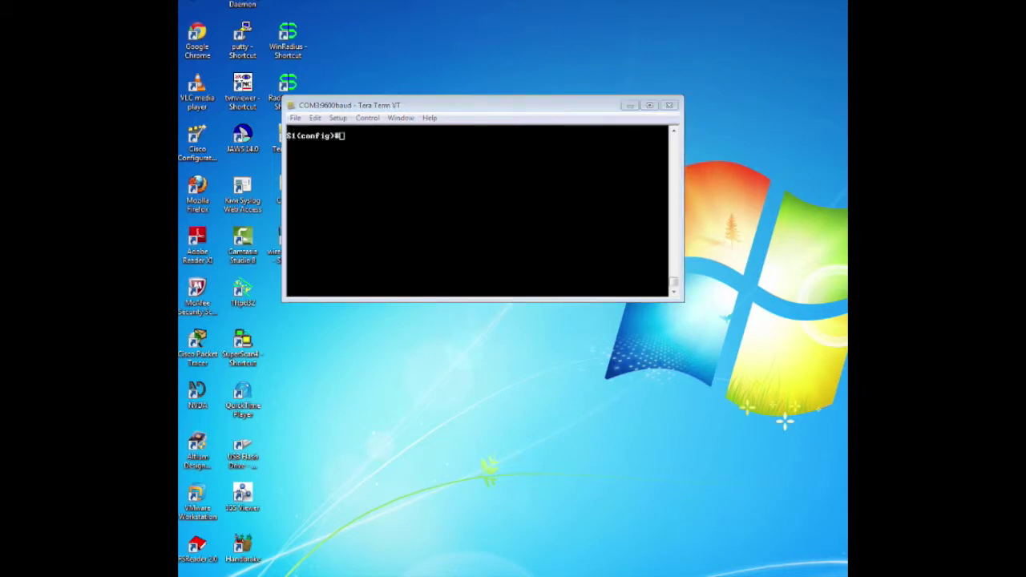
Enter interface Fa0/6 on S1 and enable it with no shutdown.
text(inter)
key(Tab)
text(fa 0/6)
key(Return)
text(no shu)
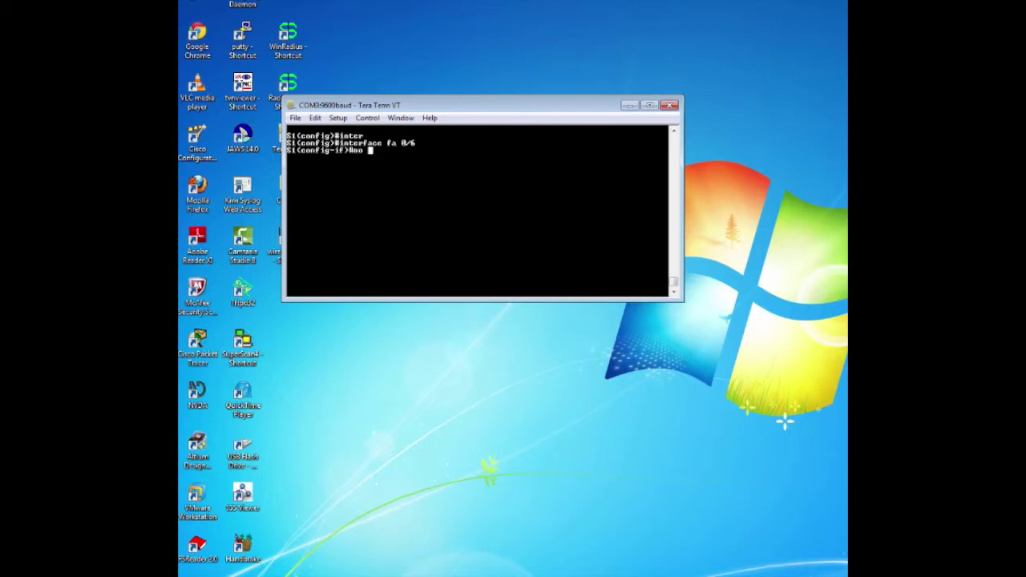
key(Tab)
key(Return)
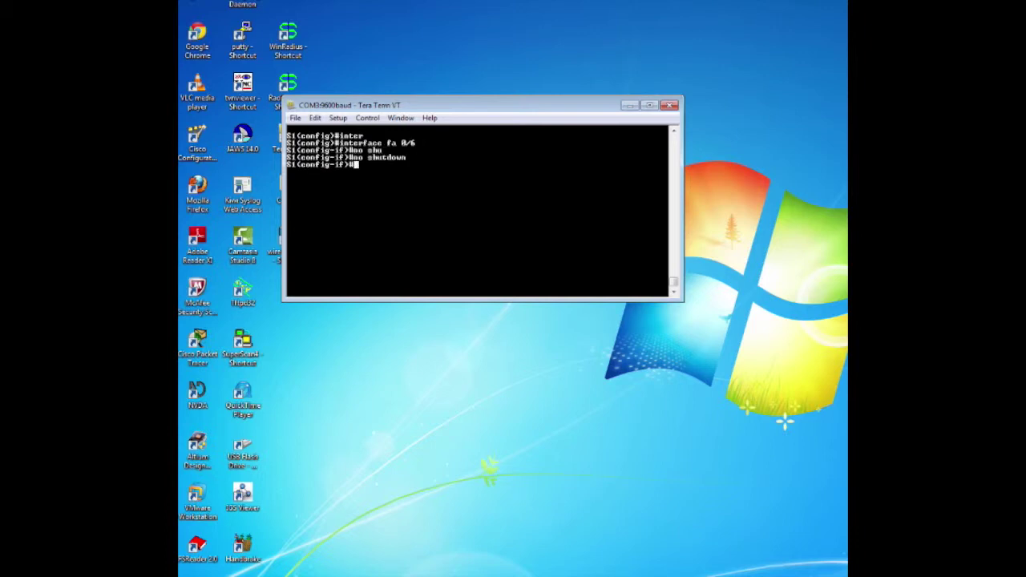
Make S1's Fa0/6 an access port in VLAN 10 and leave interface configuration.
text(sw)
key(Tab)
text(mo)
key(Tab)
text(acc)
key(Tab)
key(Return)
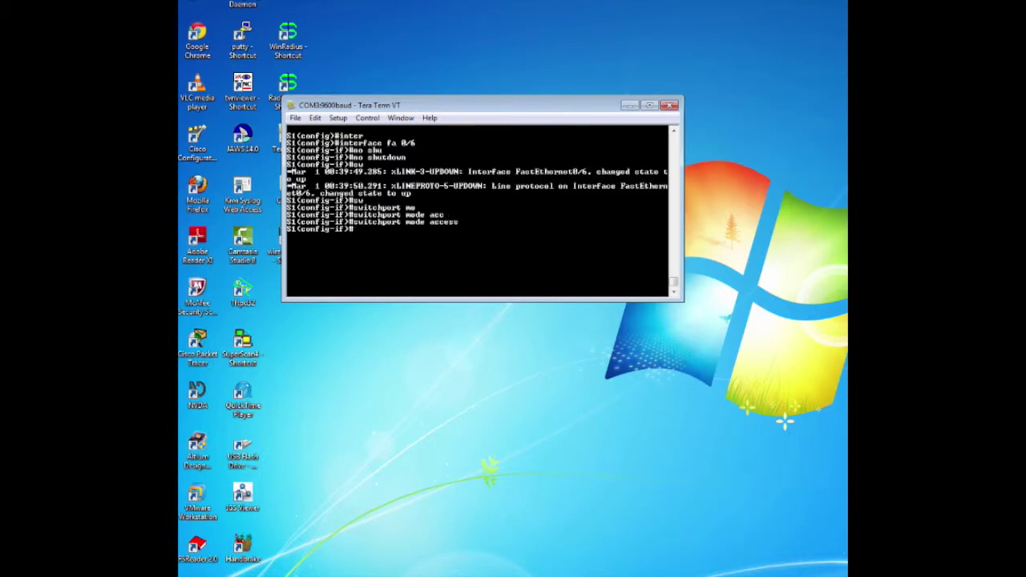
text(sw)
key(Tab)
text(acc)
key(Tab)
text(vlan10)
key(BackSpace)
key(BackSpace)
text(10)
key(Return)
text(exit)
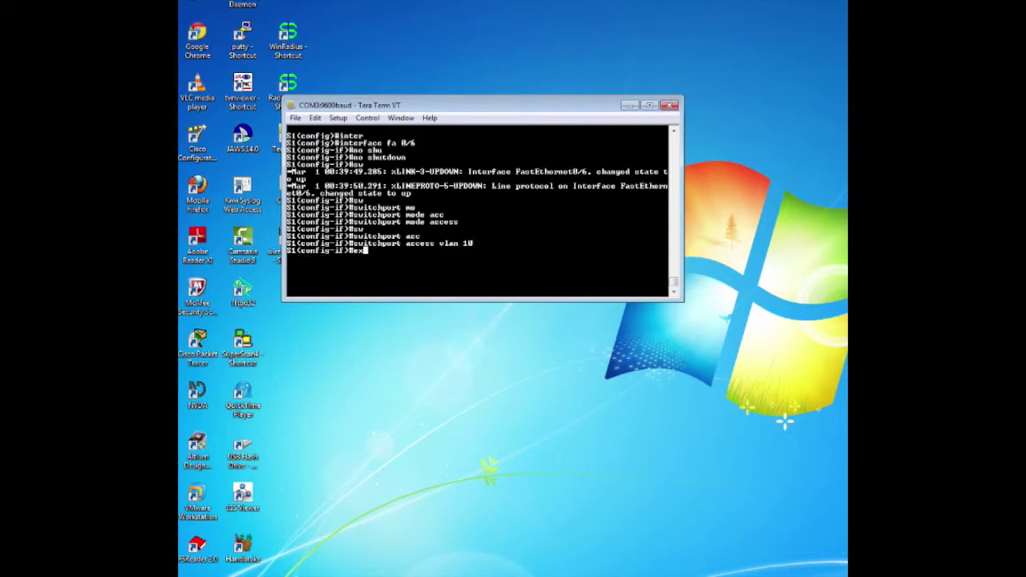
key(Return)
key(Return)
Enter interface F0/18 on S3 and enable it with no shutdown.
text(inter)
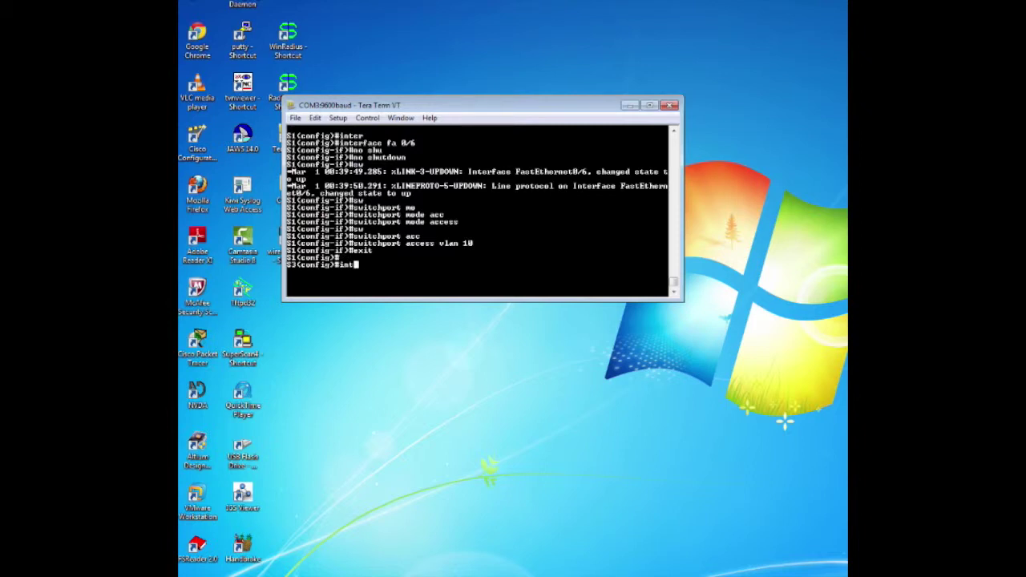
key(Tab)
text(f0/18)
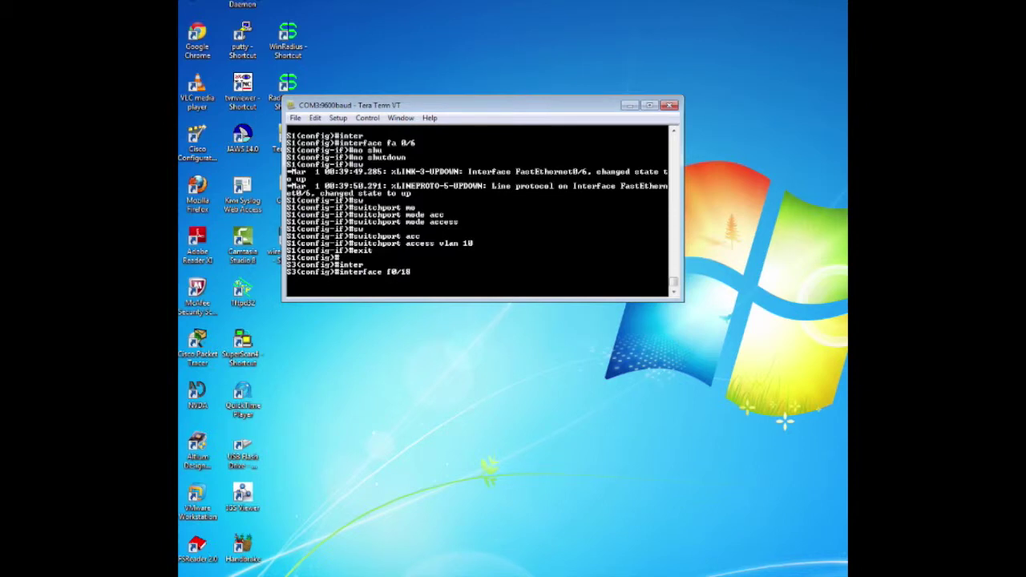
key(Return)
text(no shu)
key(Tab)
key(Return)
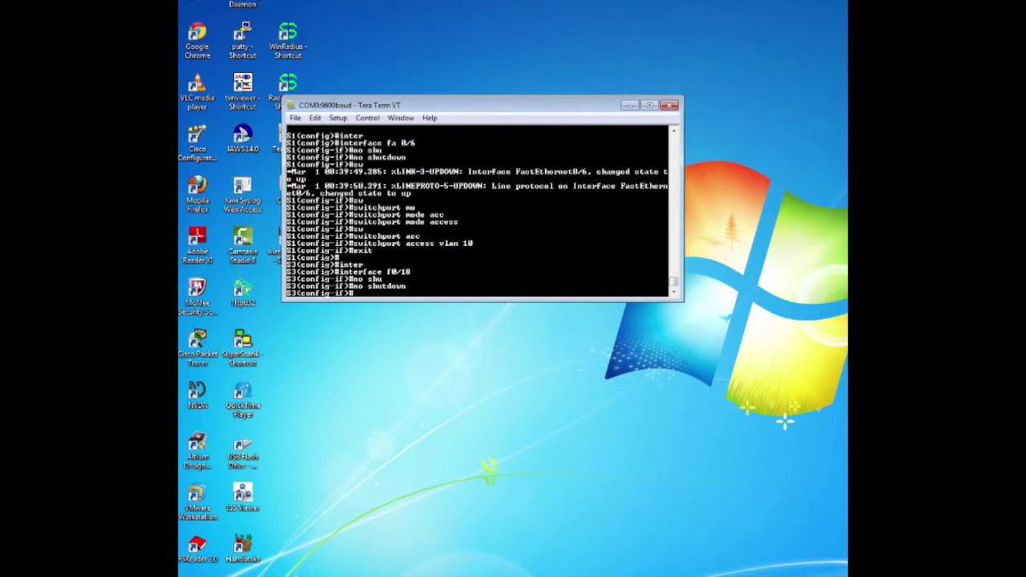
Make S3's F0/18 an access port assigned to VLAN 10.
text(sw)
key(Tab)
text(mo)
key(Tab)
text(acc)
key(Tab)
key(Return)
text(sw)
key(Tab)
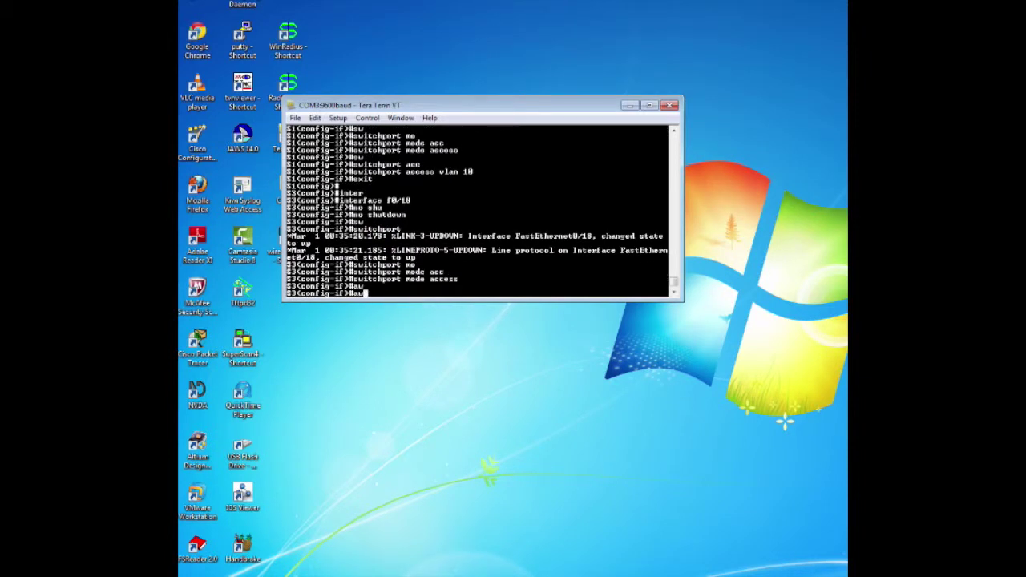
key(Tab)
text(acc)
key(Tab)
text(vlan 10)
key(Return)
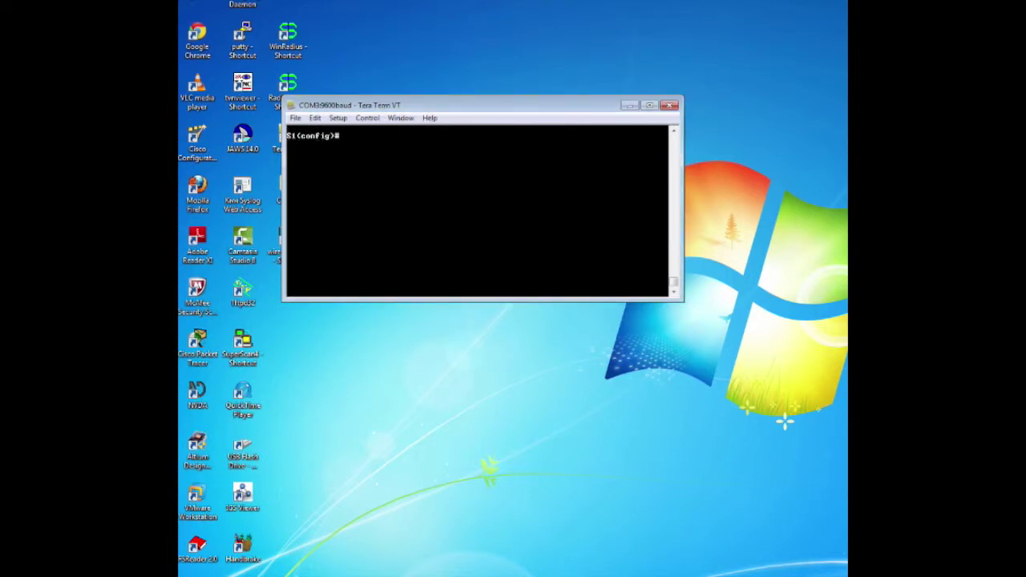
Select the interface range F0/1,F0/3 on S1 for configuration.
text(int)
key(Tab)
text(f)
key(BackSpace)
text(ra)
key(Tab)
text(fa)
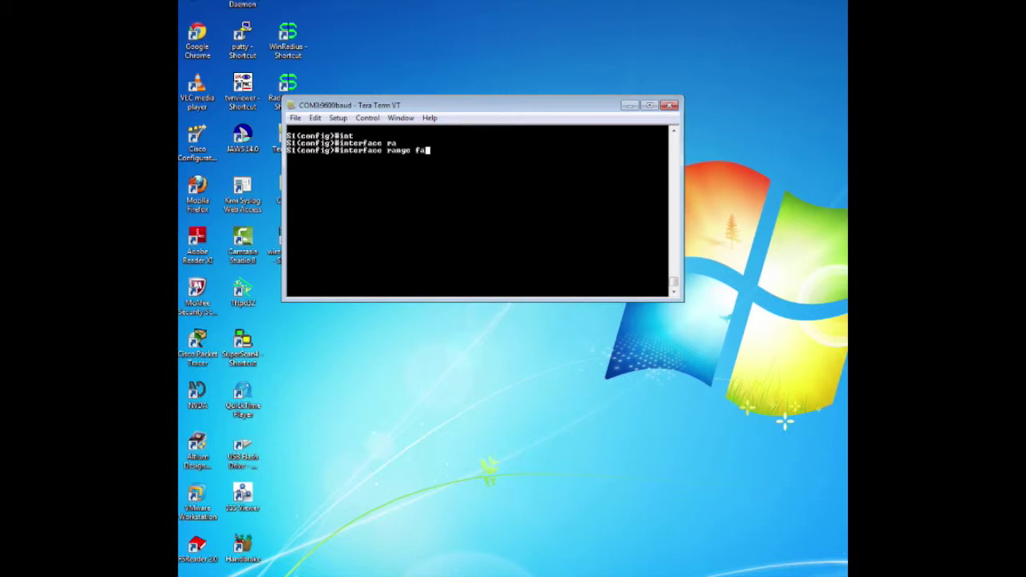
key(BackSpace)
text(0/)
text(1,)
text(f0/)
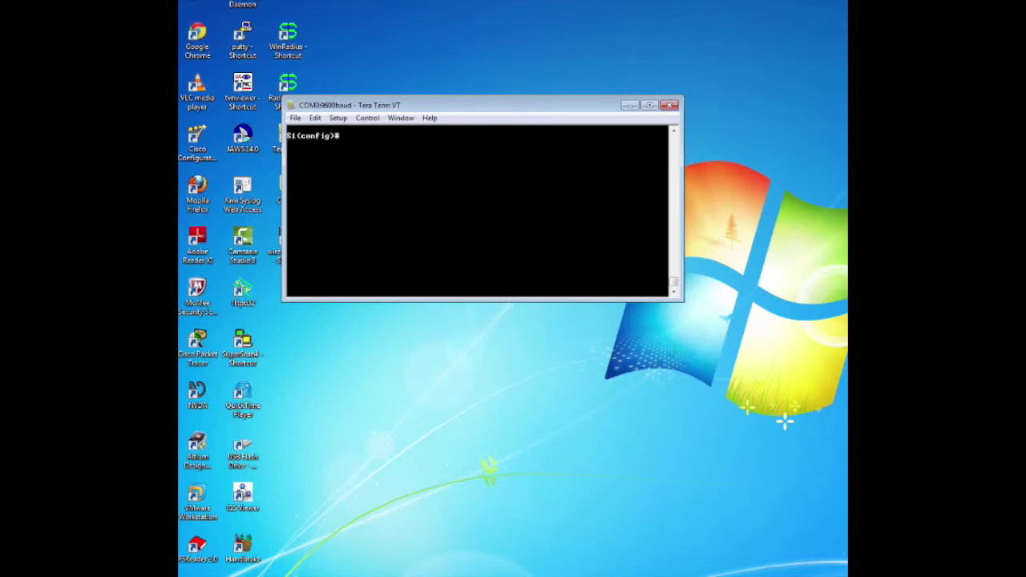
text(int)
key(Tab)
text(face ra)
key(Tab)
text(fa)
key(BackSpace)
text(0/1,f0/)
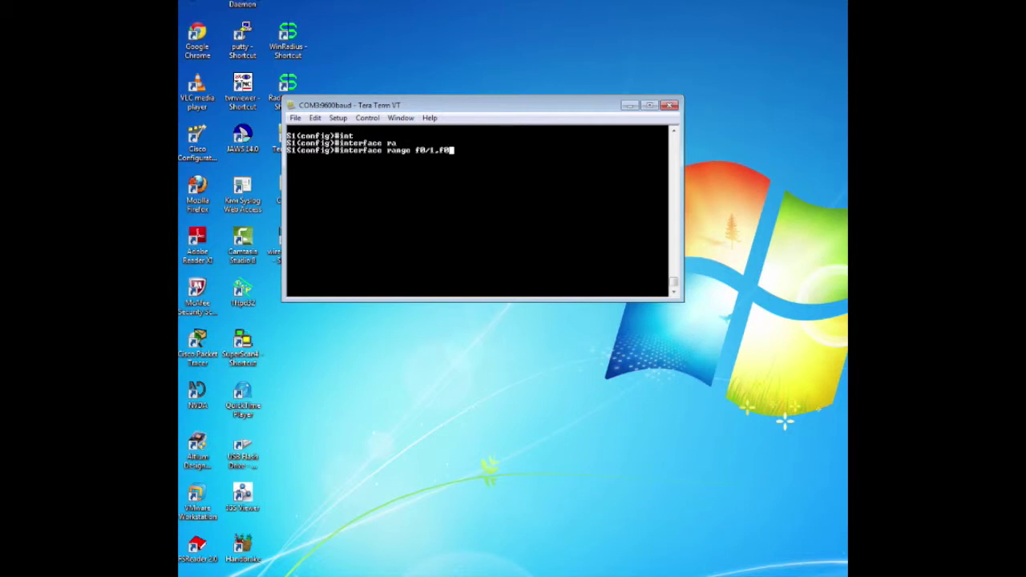
text(3)
key(Return)
Enable S1's F0/1 and F0/3 and set them to trunk mode.
text(no sh)
key(Tab)
key(Return)
text(sw)
key(Tab)
text(mo)
key(Tab)
text(t)
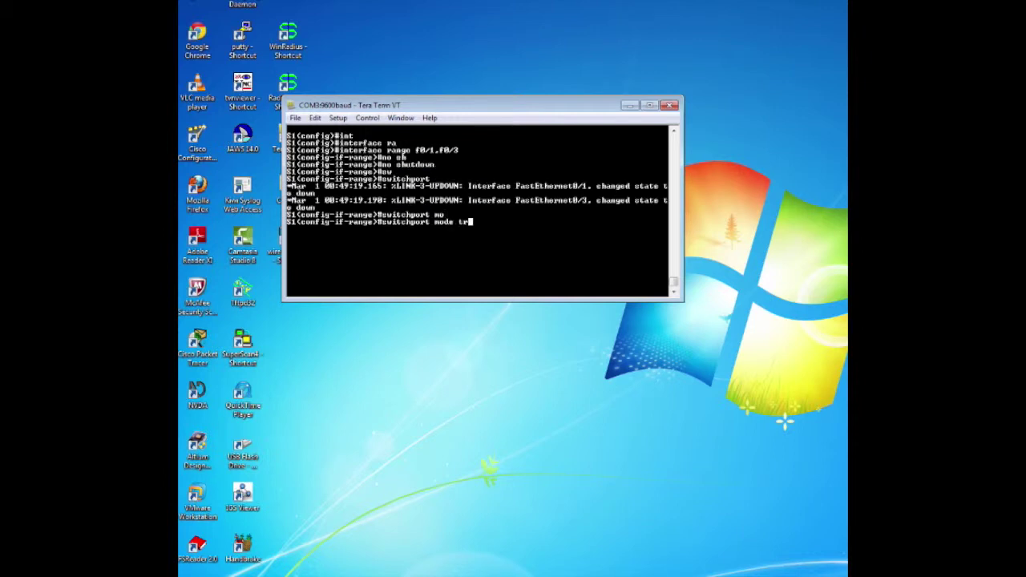
text(r)
key(Tab)
key(Return)
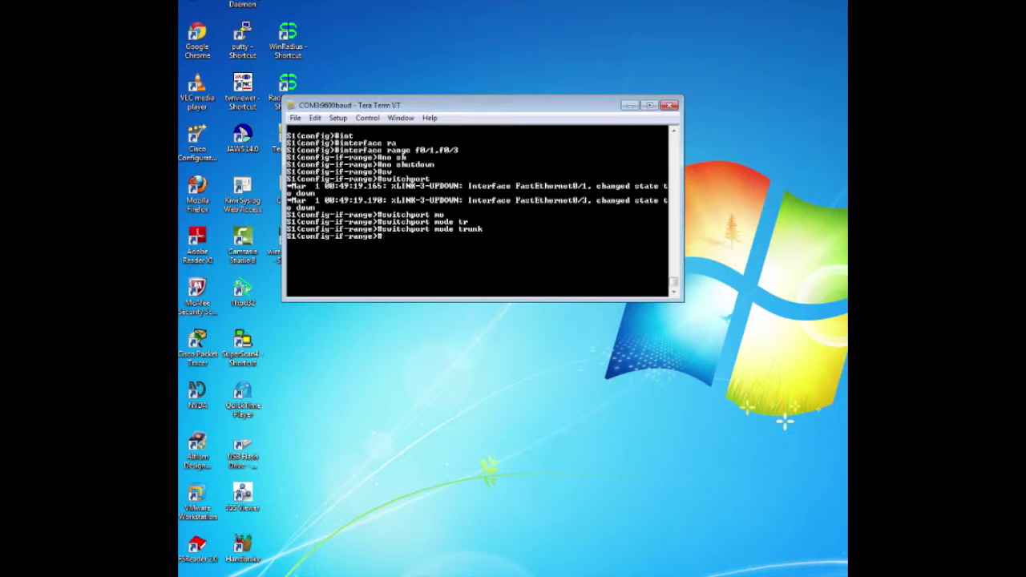
Set native VLAN 99 on S1's trunks and exit the interface range.
text(sw)
key(Tab)
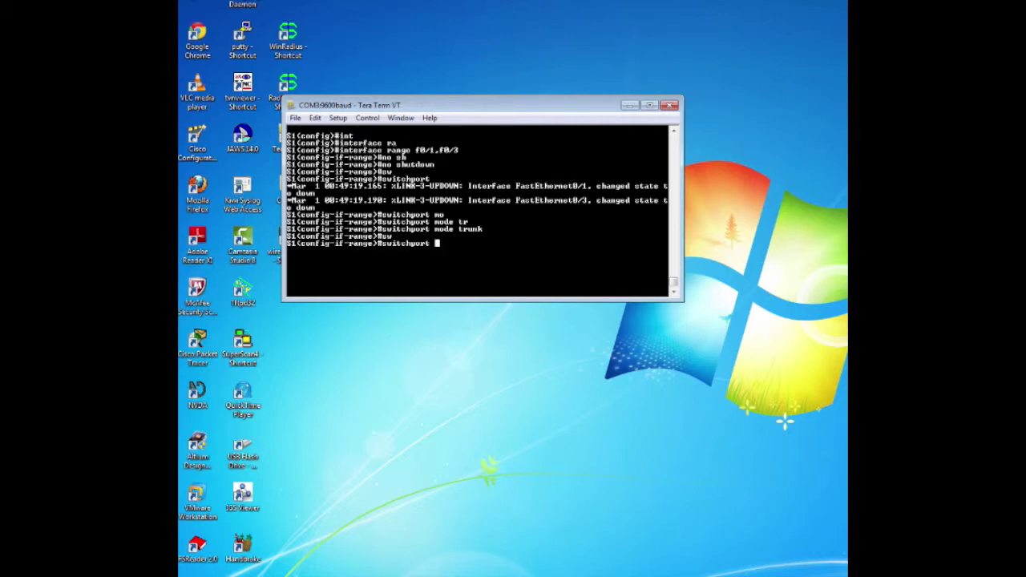
text(tr)
key(Tab)
text(na)
key(Tab)
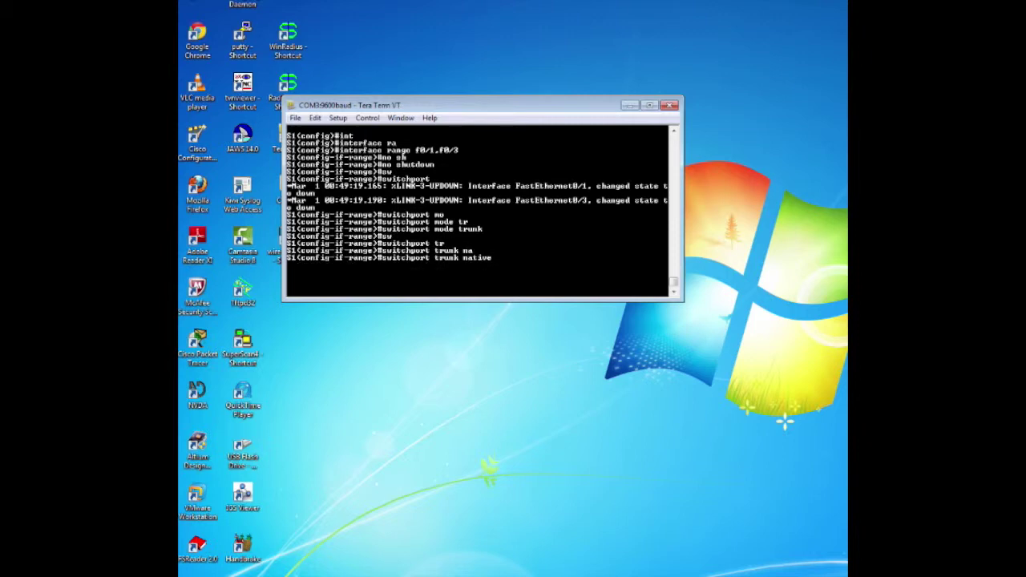
text(vl)
key(Tab)
text(99)
key(Return)
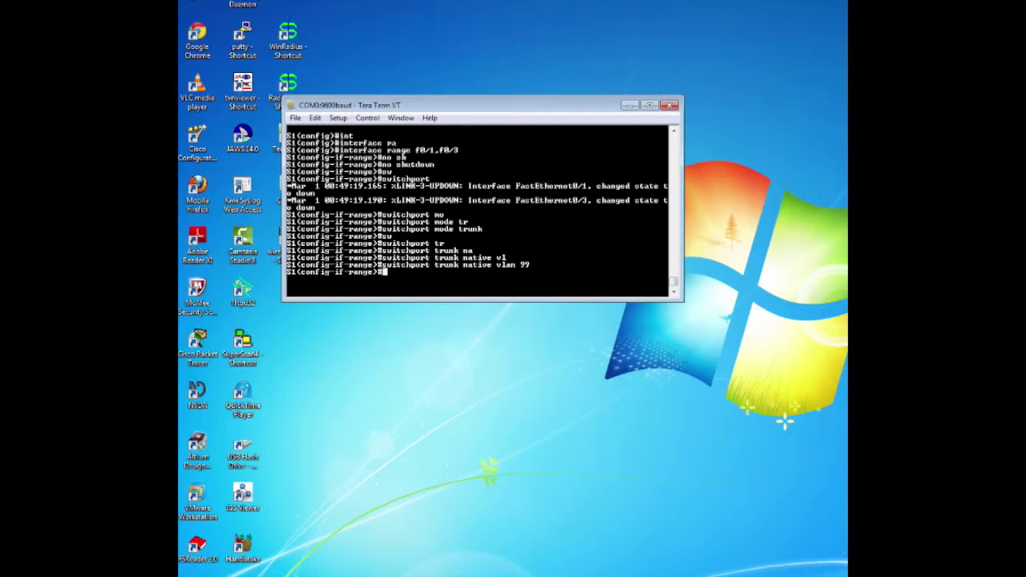
text(exit)
key(Return)
Enter privileged mode and global configuration (config t) on S2.
key(Return)
text(en)
key(Return)
key(Return)
text(config t)
key(Return)
click(316, 118)
Clear the terminal screen, select S2's F0/1,F0/3 range and enable the ports.
click(353, 193)
text(int)
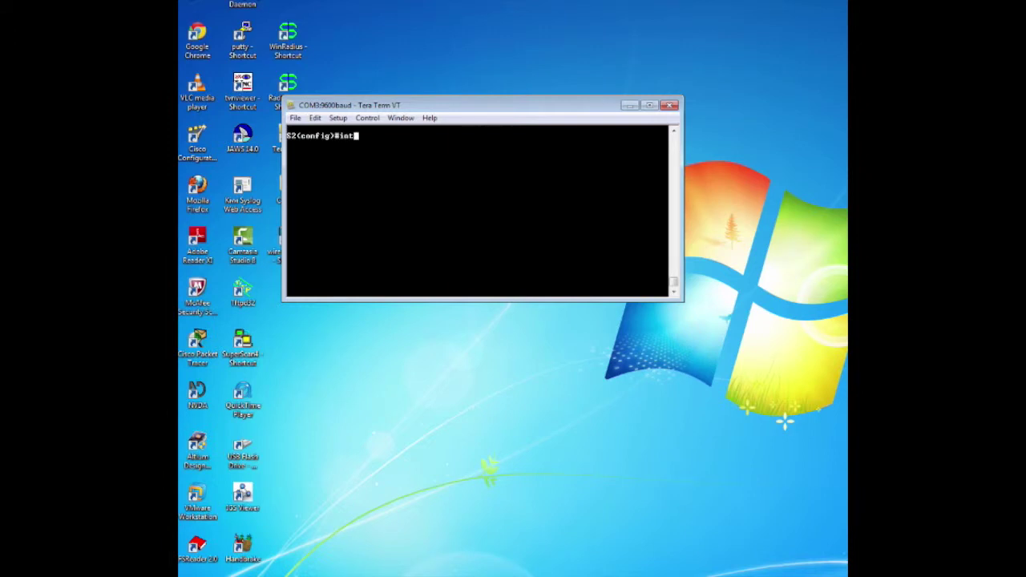
key(Tab)
text(r)
key(Tab)
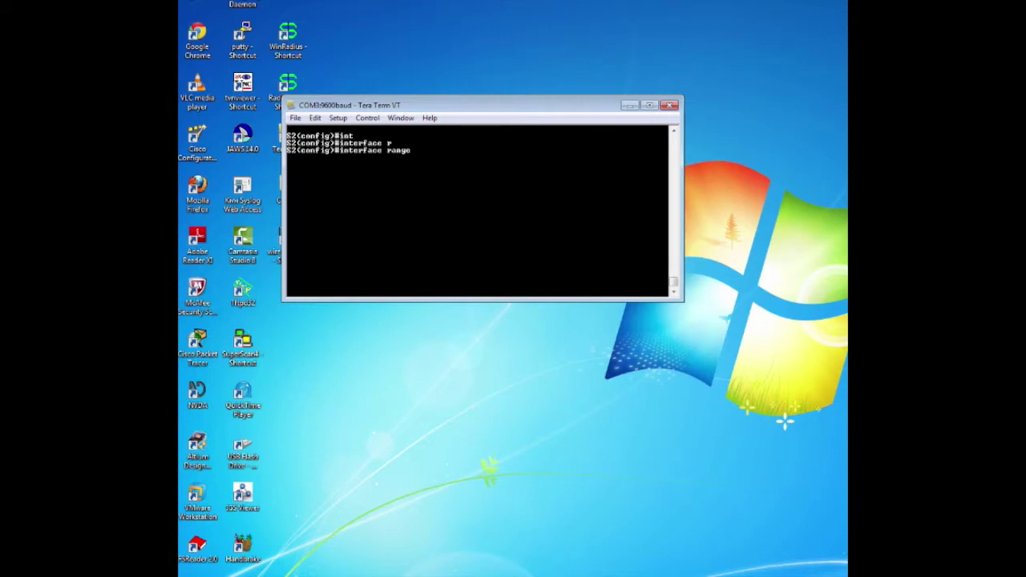
text(f0/1,f0/3)
key(Return)
text(no shu)
key(Tab)
key(Return)
Set S2's ports F0/1 and F0/3 to trunk mode.
text(sw)
key(Tab)
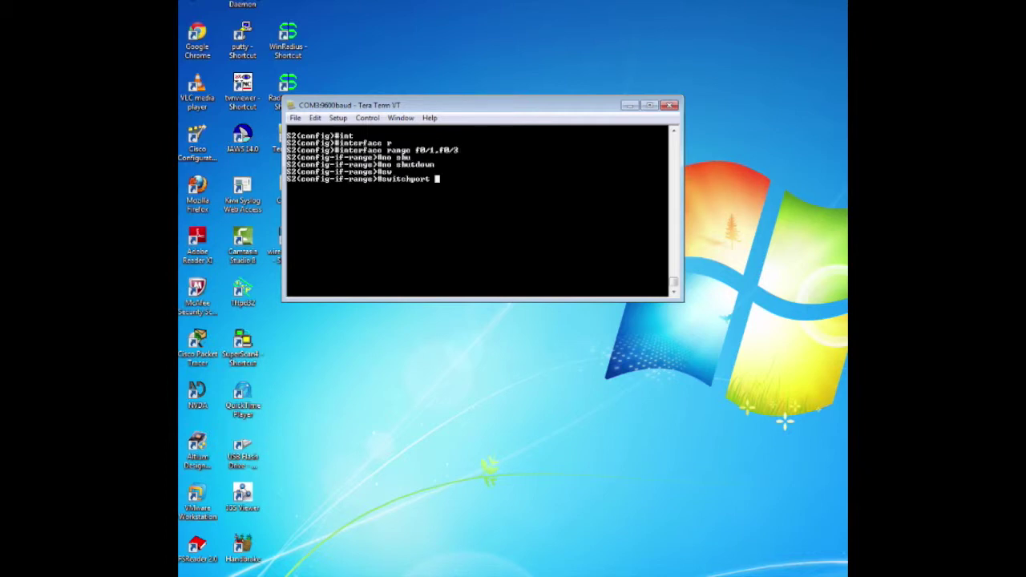
text(m)
key(Tab)
text(tr)
key(Tab)
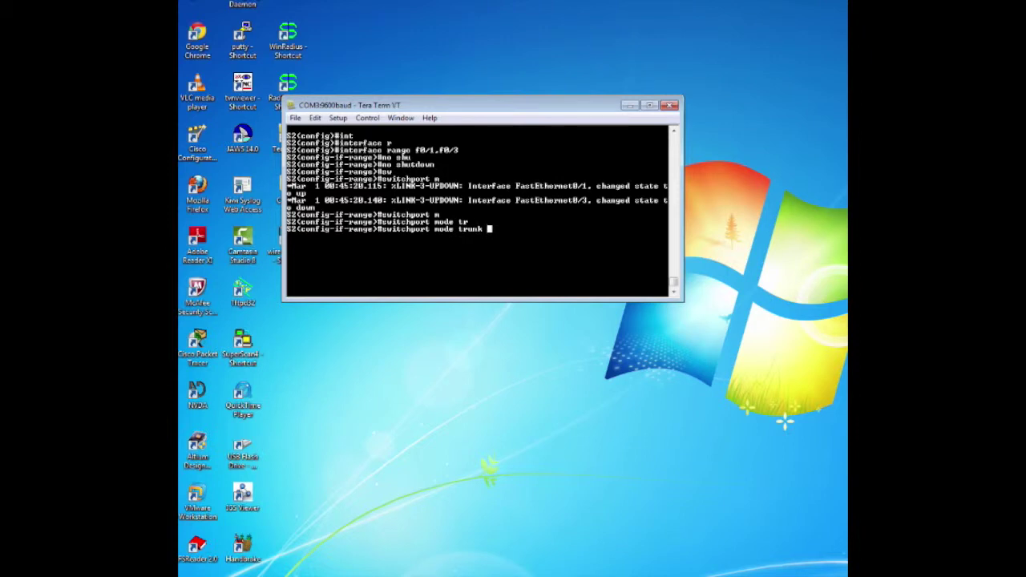
key(Return)
Set native VLAN 99 on S2's trunks, then return to S1's console.
text(switchport)
key(Tab)
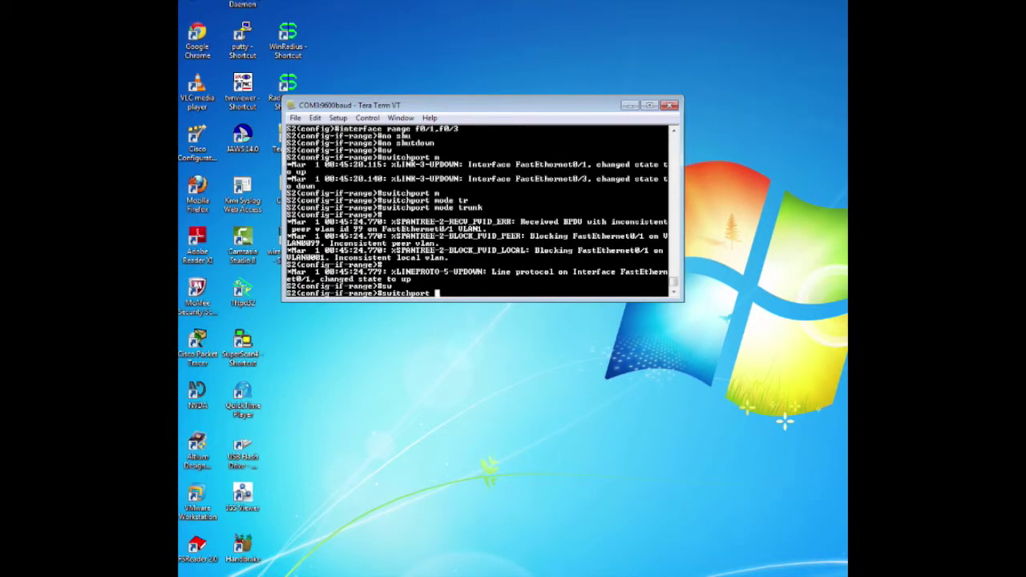
text(tru)
key(Tab)
text(na)
key(Tab)
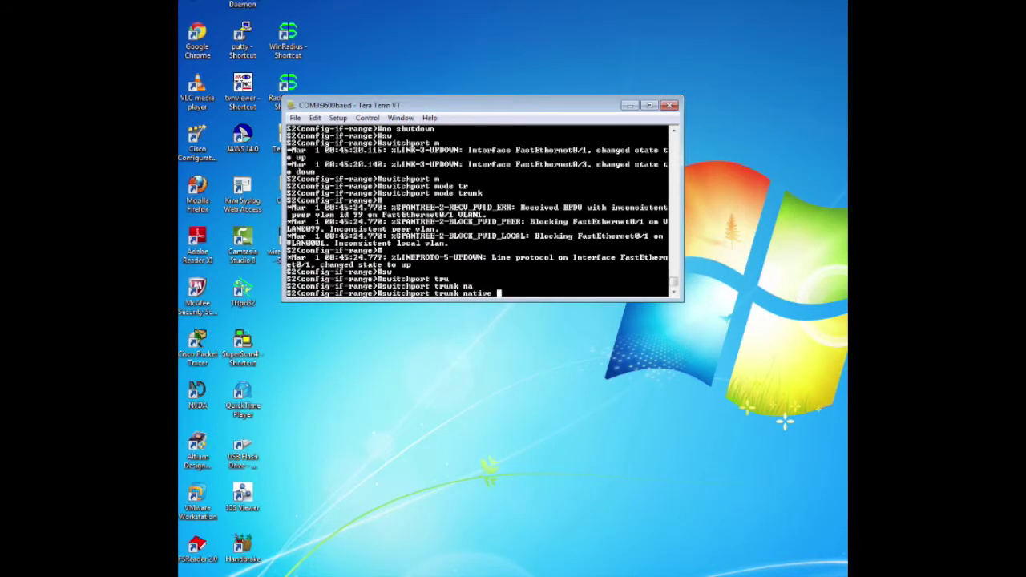
text(vl)
key(Tab)
text(66)
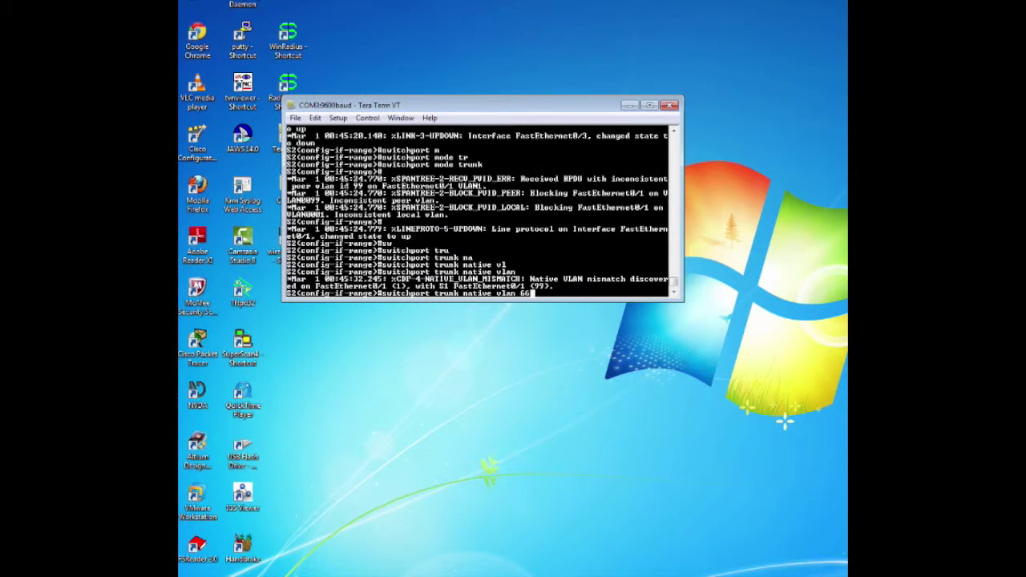
text(99)
key(Return)
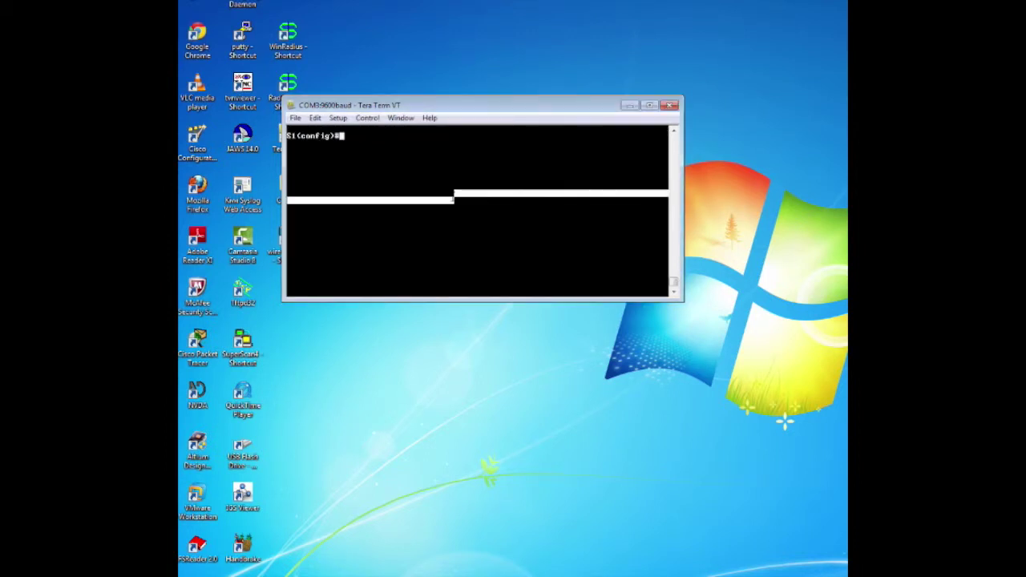
key(Return)
text(int)
key(Tab)
Assign S1's VLAN 99 interface the address 192.168.1.11 255.255.255.0.
text(vlan 99)
key(Return)
text(ip add)
key(Tab)
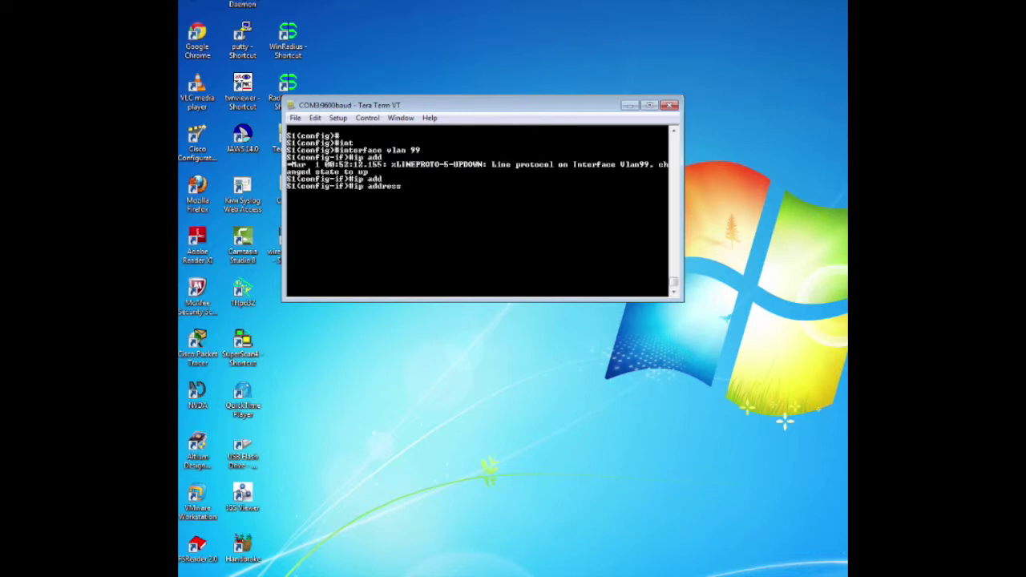
text(192.168.1.11 255.255.255.0)
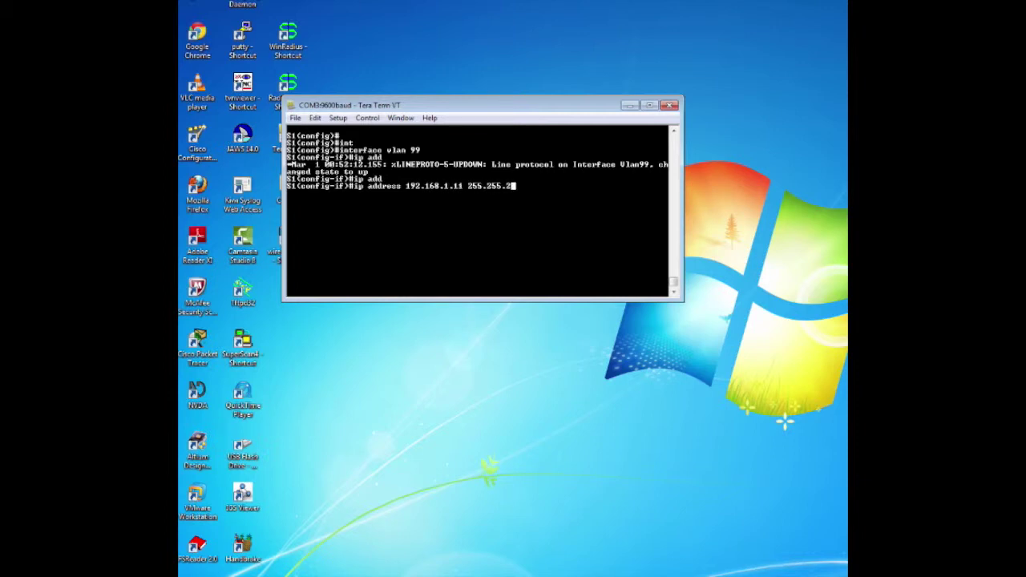
key(Return)
text(exit)
key(Return)
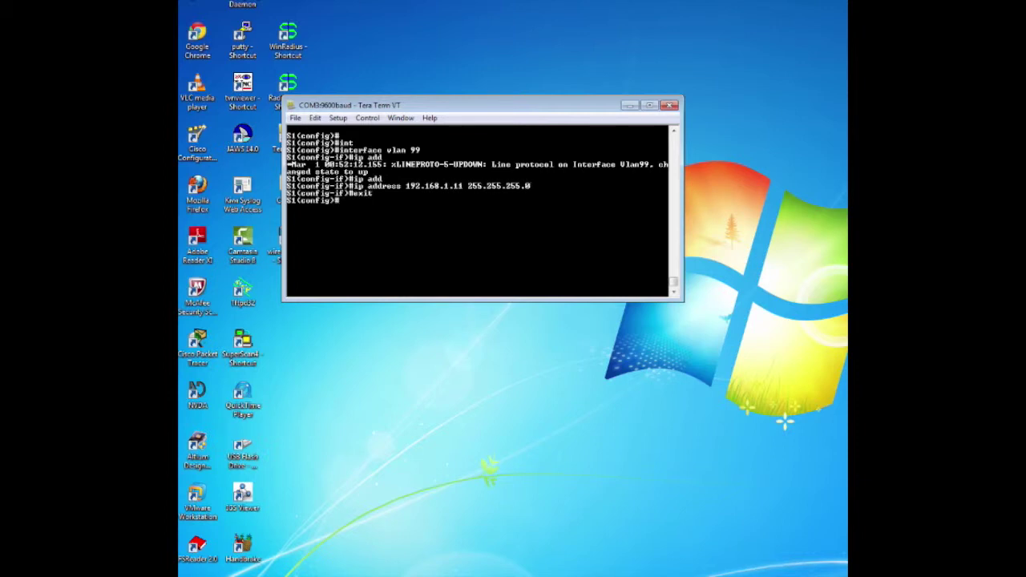
key(Return)
Assign S2's VLAN 99 interface the address 192.168.1.12 255.255.255.0.
click(548, 271)
text(inte)
key(Tab)
text(vlan 99)
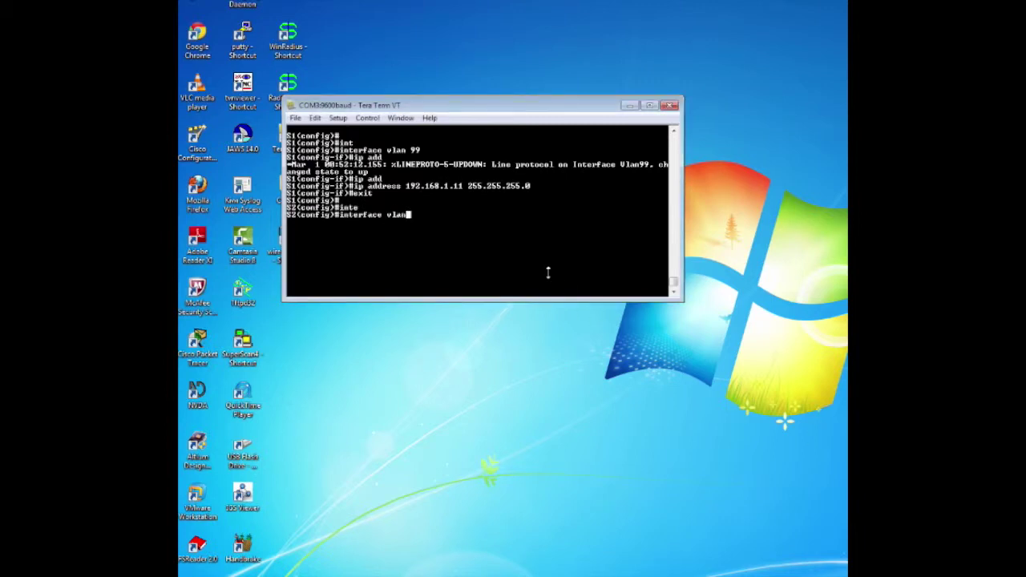
key(Return)
text(ip add)
key(Tab)
text(192.168.)
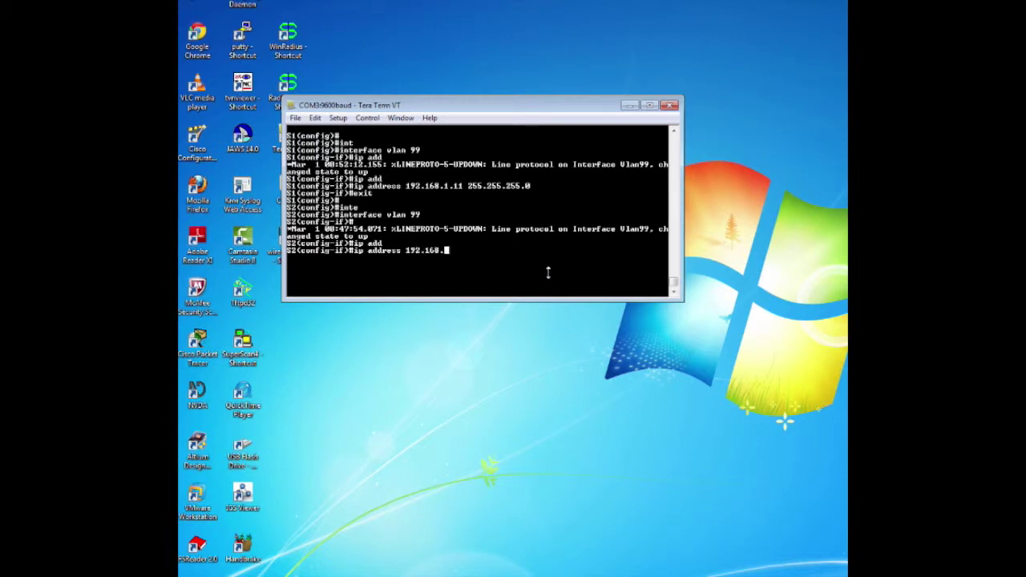
text(1.12 255.255.255.0)
key(Return)
text(exit)
key(Return)
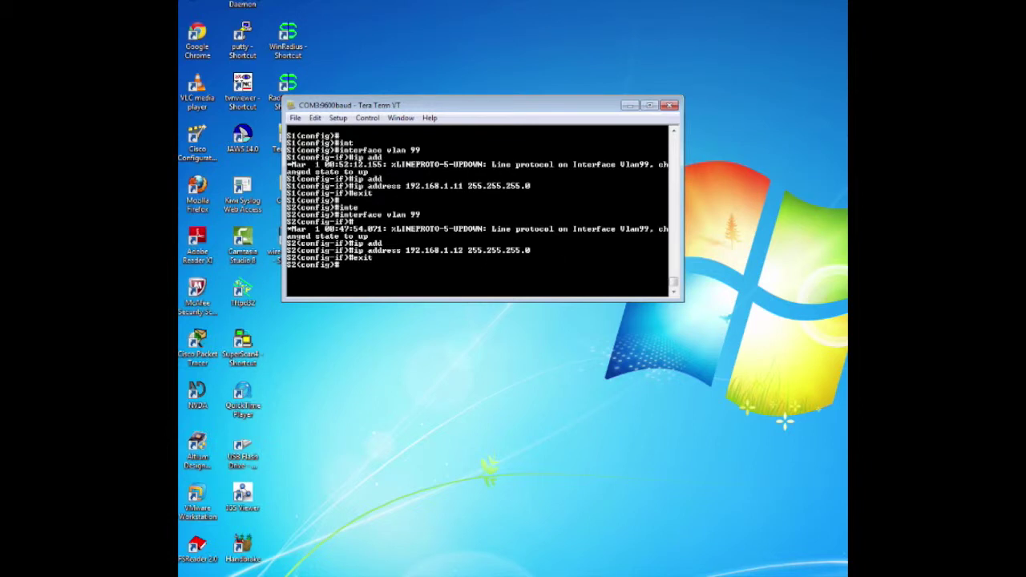
Assign S3's VLAN 99 interface 192.168.1.13 255.255.255.0, then return to privileged mode.
key(Return)
text(inte)
key(Tab)
text(vlan 99)
key(Return)
text(ip add)
key(Tab)
text(192.168.1.13 255.255.255.0)
key(Return)
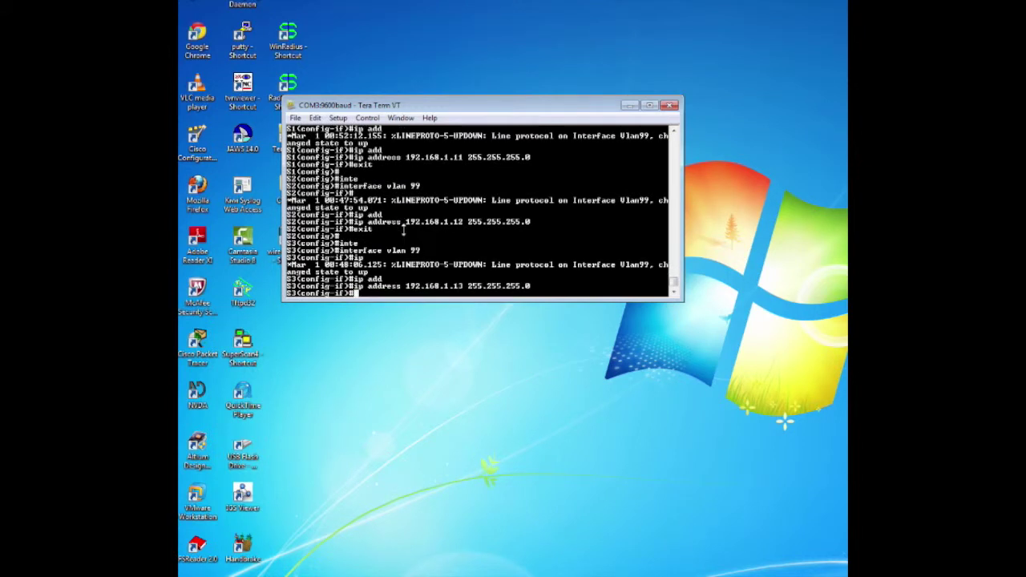
key(Return)
text(exit)
key(Return)
Clear the screen and run 'show vlan brief' on S1.
click(316, 118)
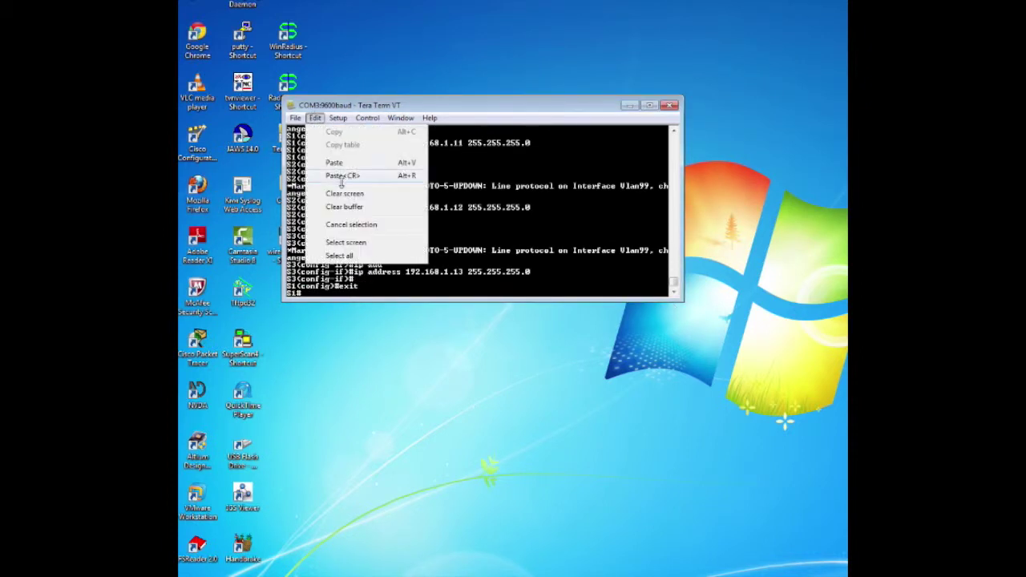
click(344, 194)
key(Return)
text(sh)
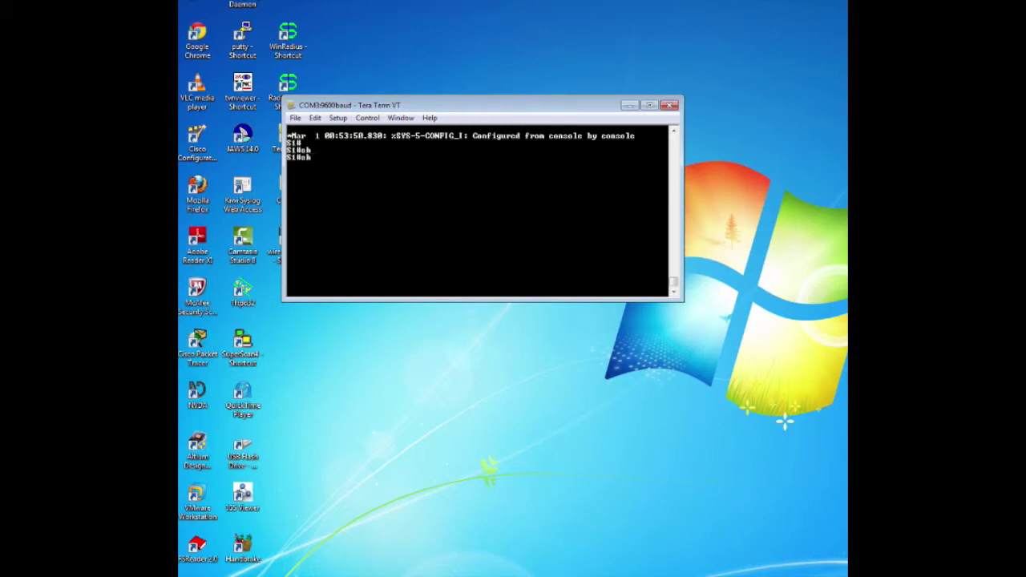
text( wla)
key(Tab)
text(br)
key(Tab)
key(Return)
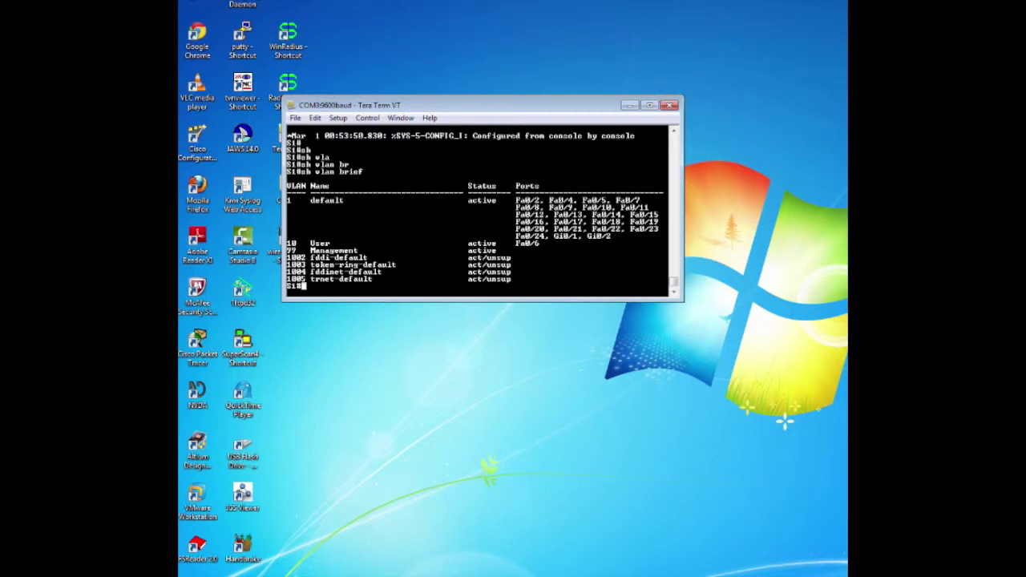
Clear the screen, leave configuration mode on S2, and run 'show vlan brief' there.
key(Return)
text(sh vlan br)
key(Tab)
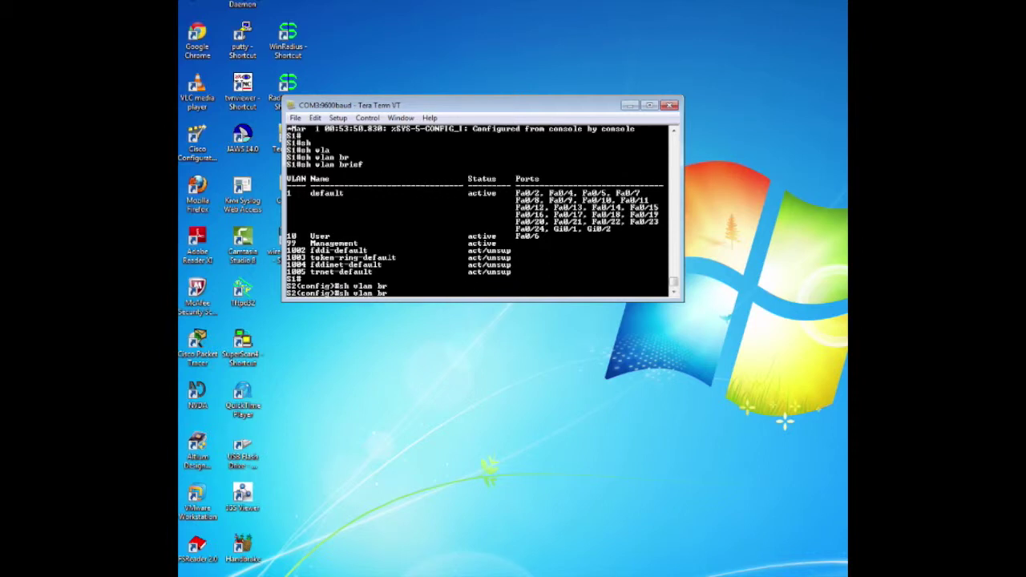
key(BackSpace)
key(BackSpace)
key(BackSpace)
key(BackSpace)
key(BackSpace)
key(BackSpace)
key(BackSpace)
key(BackSpace)
key(BackSpace)
click(314, 118)
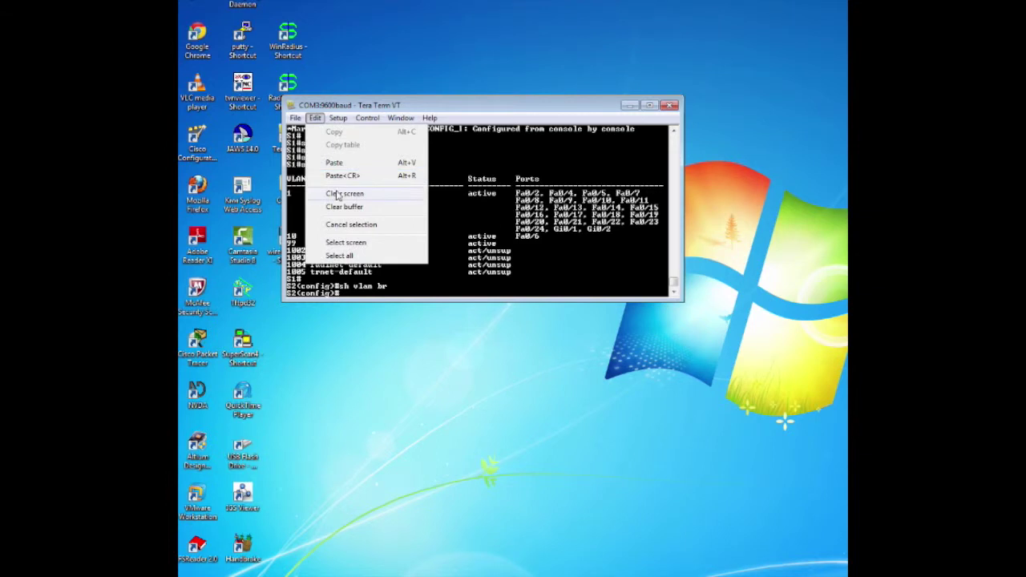
click(336, 192)
text(exit)
key(Return)
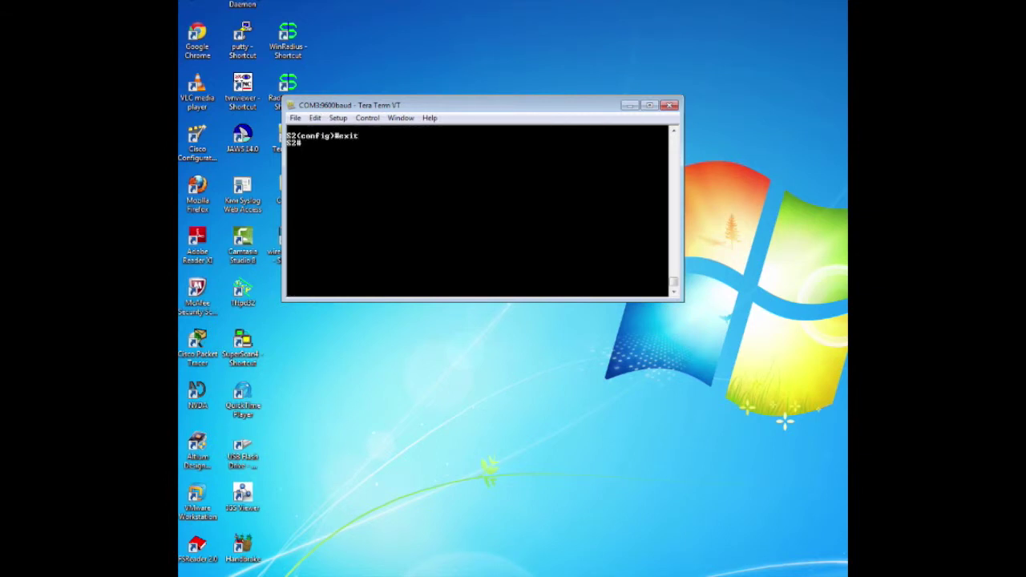
text(sh vla)
key(Tab)
text(br)
key(Tab)
key(Return)
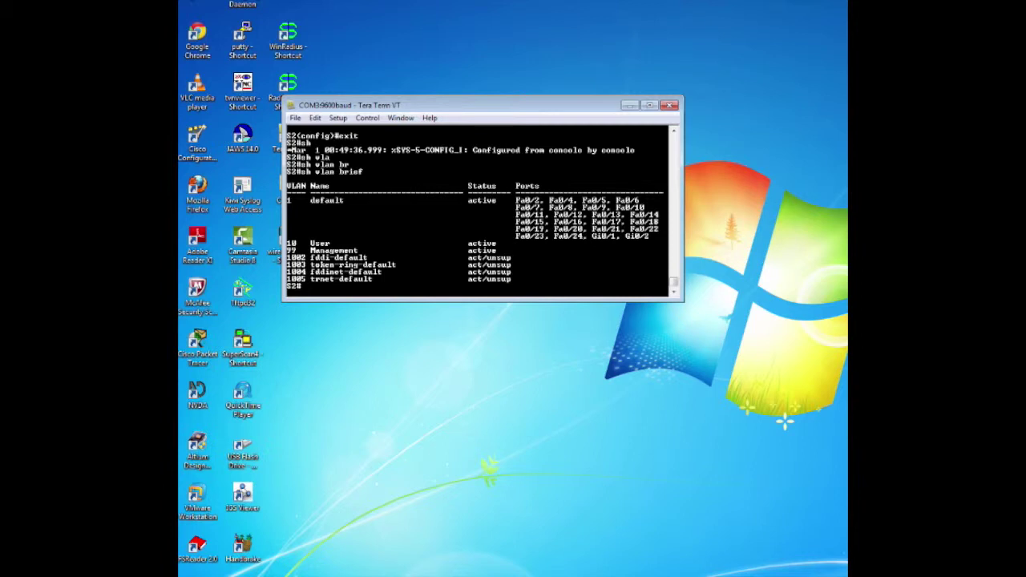
Leave configuration mode on S3 and run 'show vlan brief' there.
key(Return)
text(end)
key(Return)
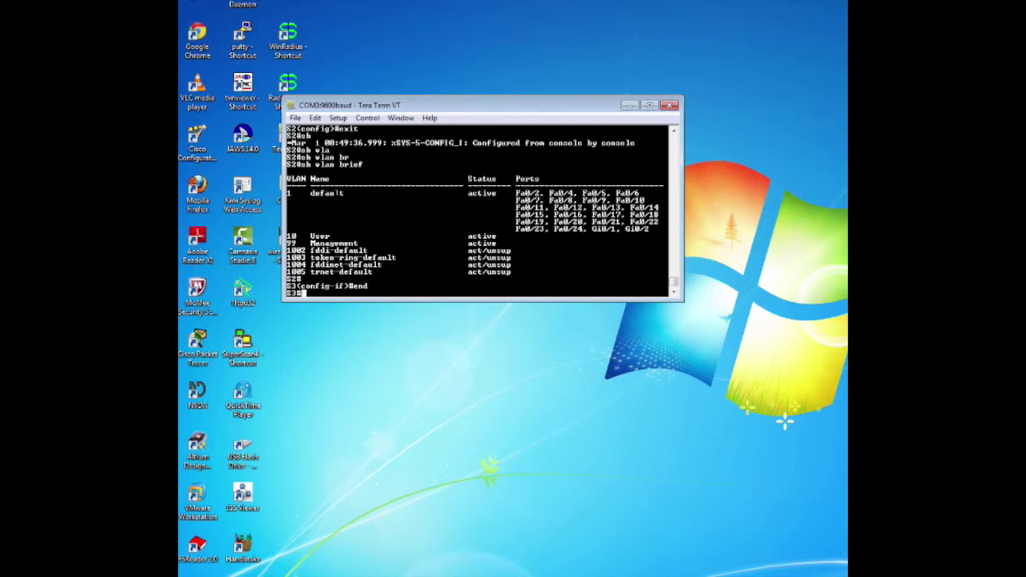
text(sh vla)
key(Tab)
text(br)
key(Tab)
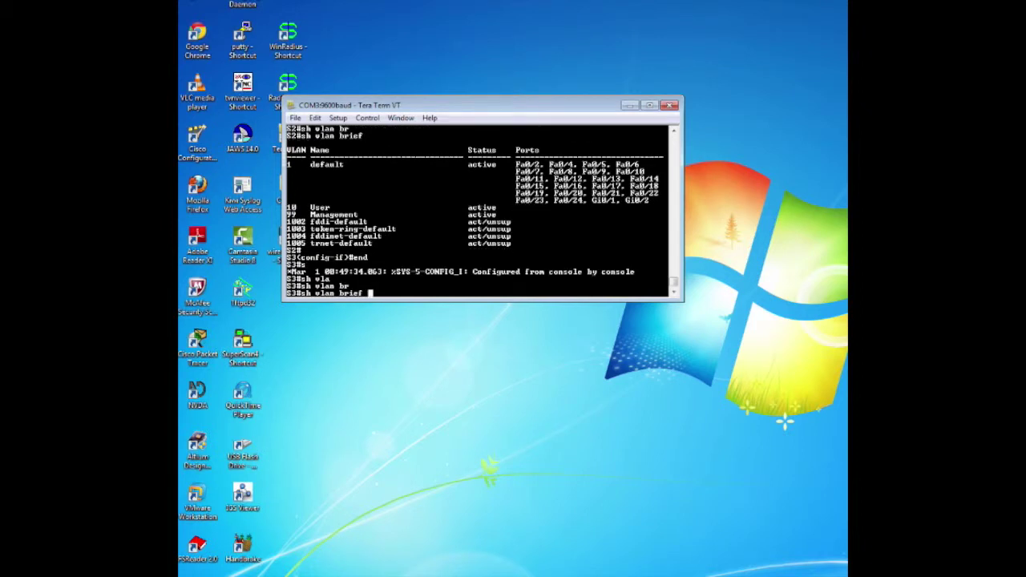
key(Return)
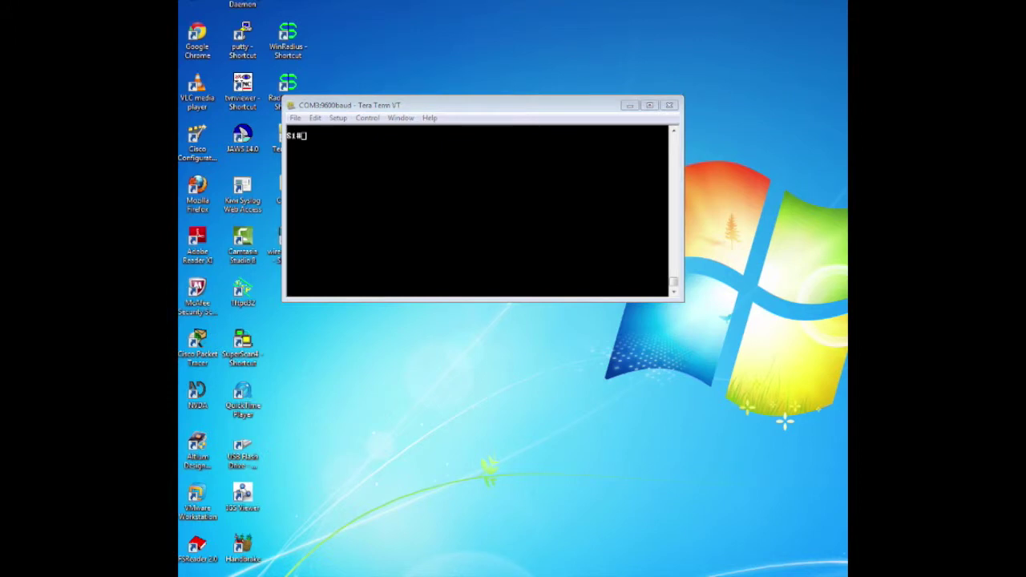
Run 'show interfaces trunk' on S1.
text(sh int )
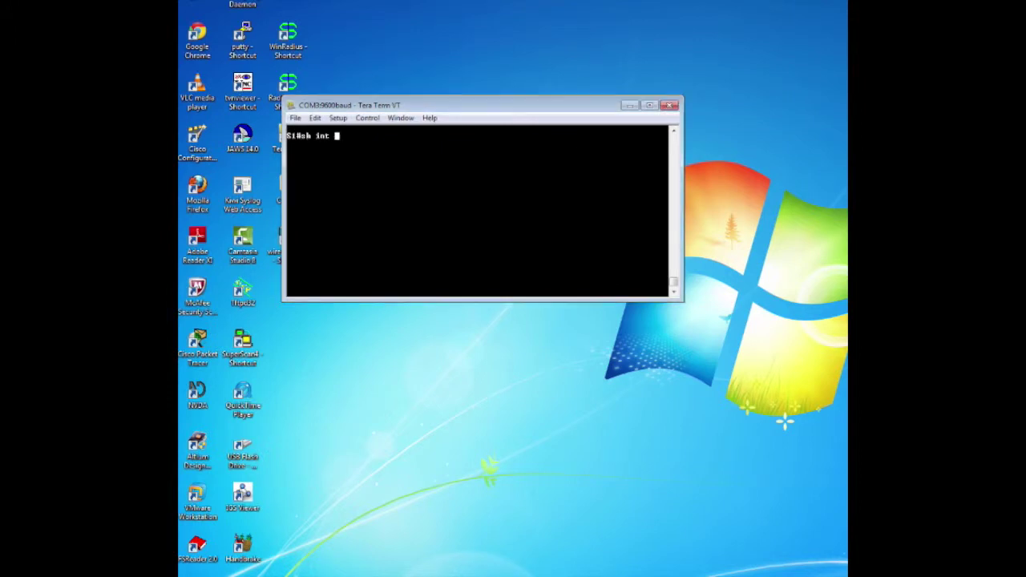
text(tr)
key(Tab)
text(u)
key(Tab)
key(Return)
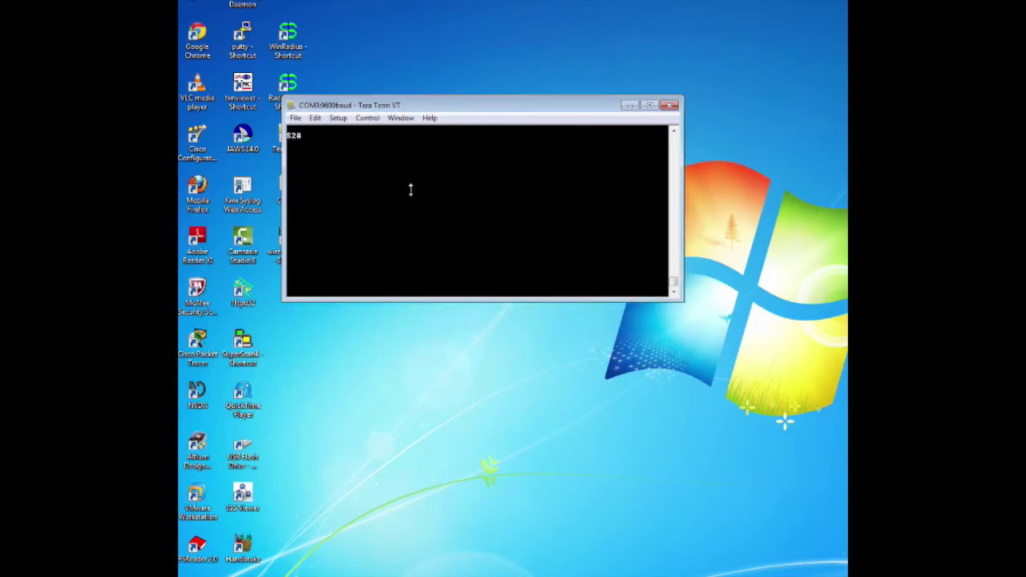
Run 'show interfaces trunk' on S2, rerunning it on a cleared screen.
text(sh int)
key(Tab)
text(tr)
key(Tab)
key(Return)
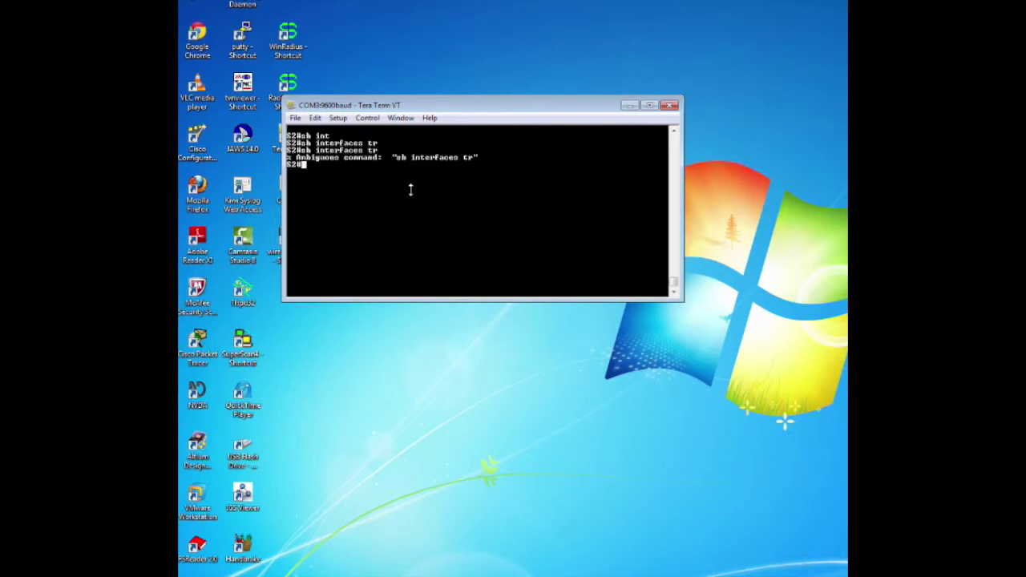
key(Up)
text(un)
key(Tab)
key(Return)
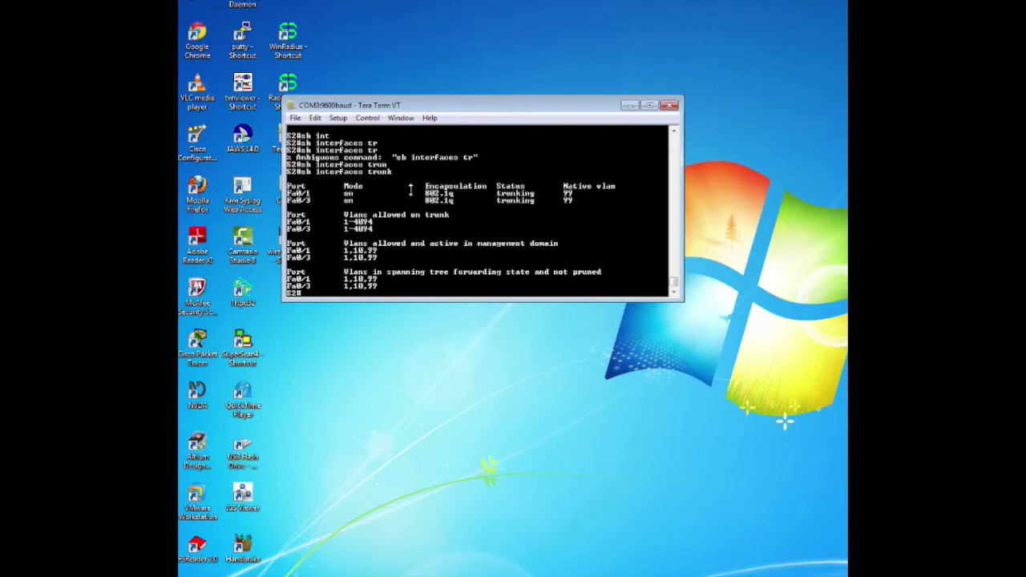
click(315, 117)
click(337, 194)
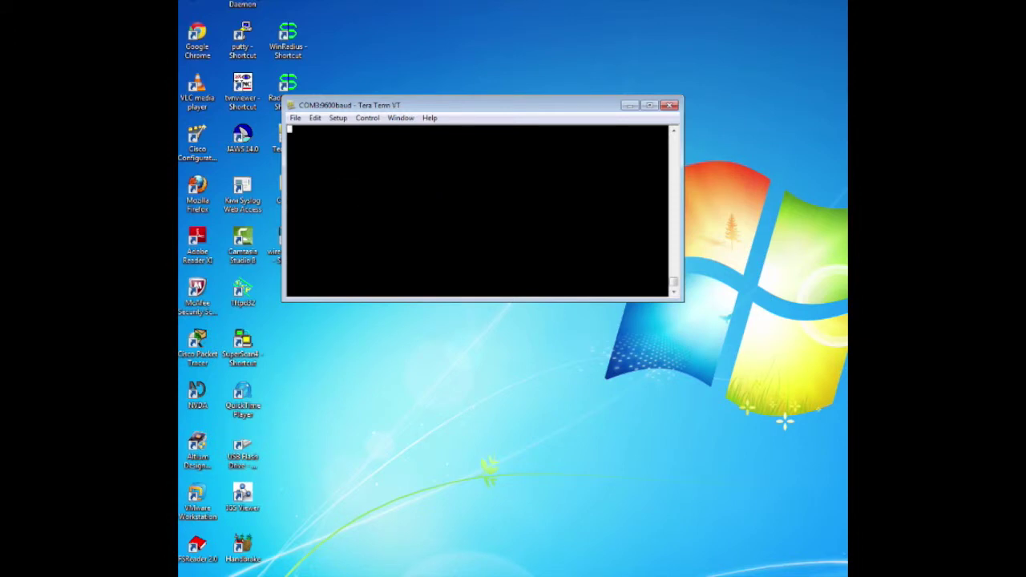
key(Up)
key(Return)
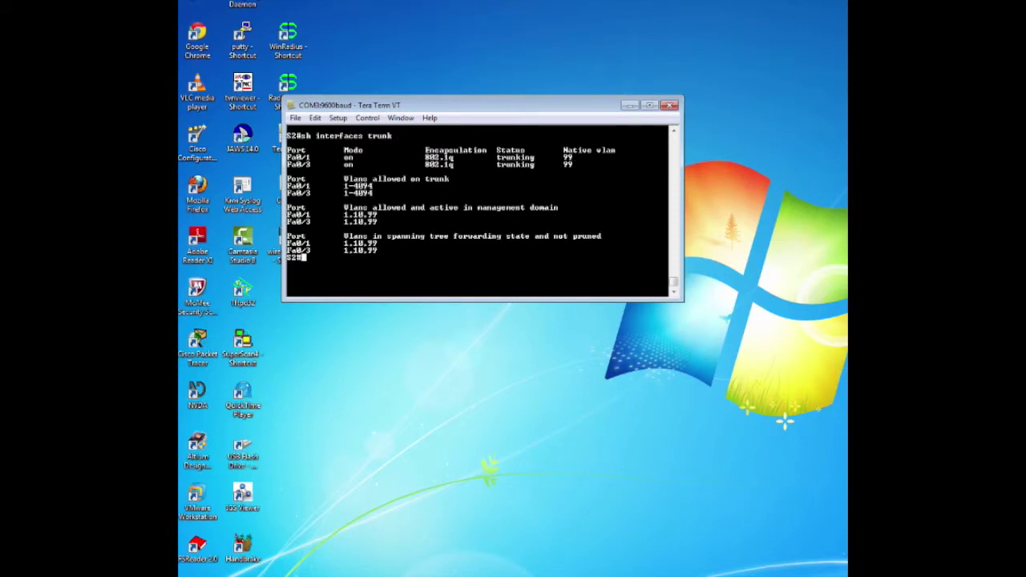
Clear the screen and run 'show interfaces trunk' on S3.
key(Return)
click(315, 118)
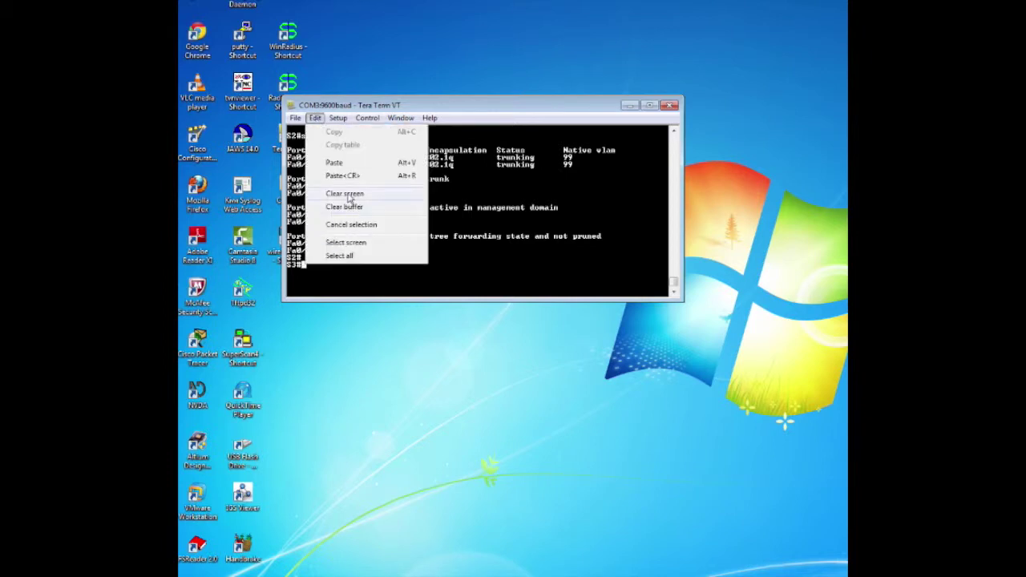
click(336, 194)
text(sh interfac)
key(Tab)
text(tr)
key(Tab)
text(u)
key(Tab)
key(Return)
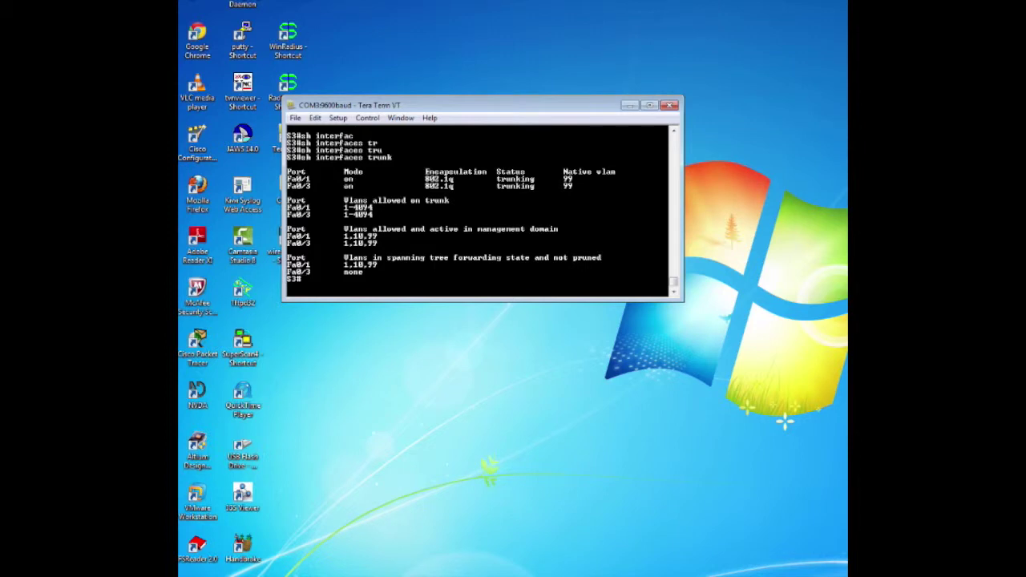
click(315, 118)
Clear the screen and page through 'show running-config' on S1 to the end.
click(344, 193)
key(Return)
text(sh runn)
key(Tab)
key(Return)
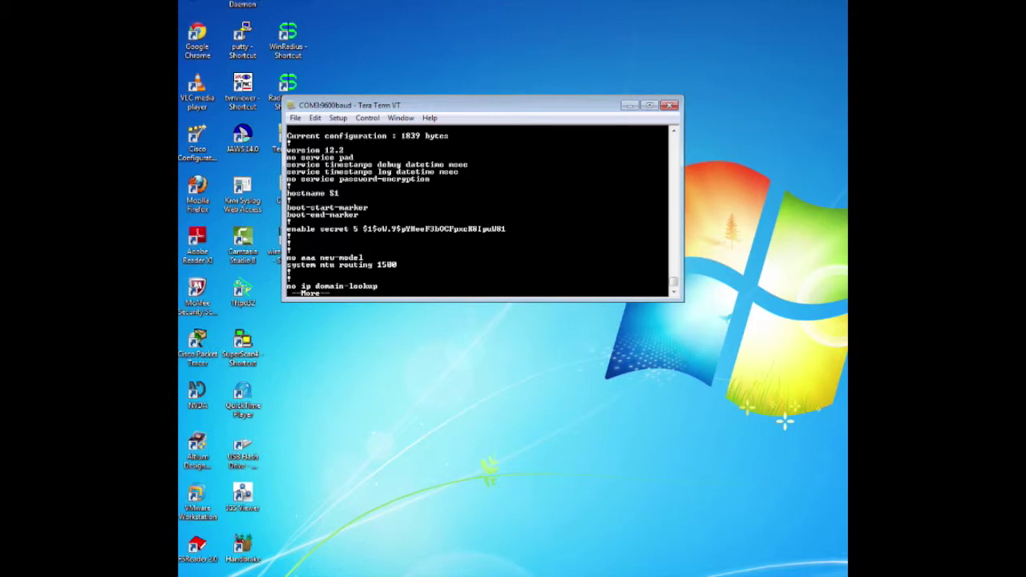
key(space)
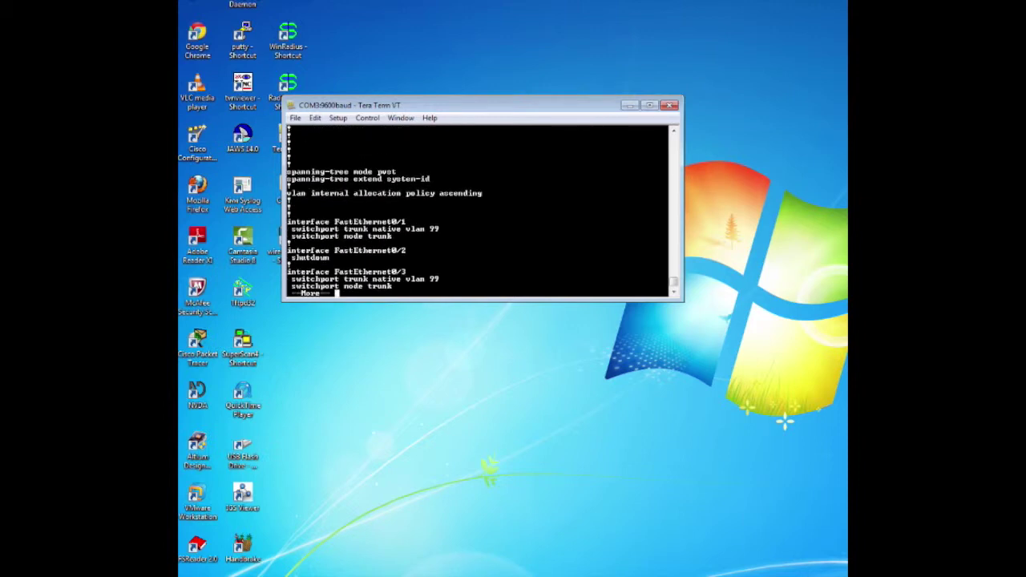
key(space)
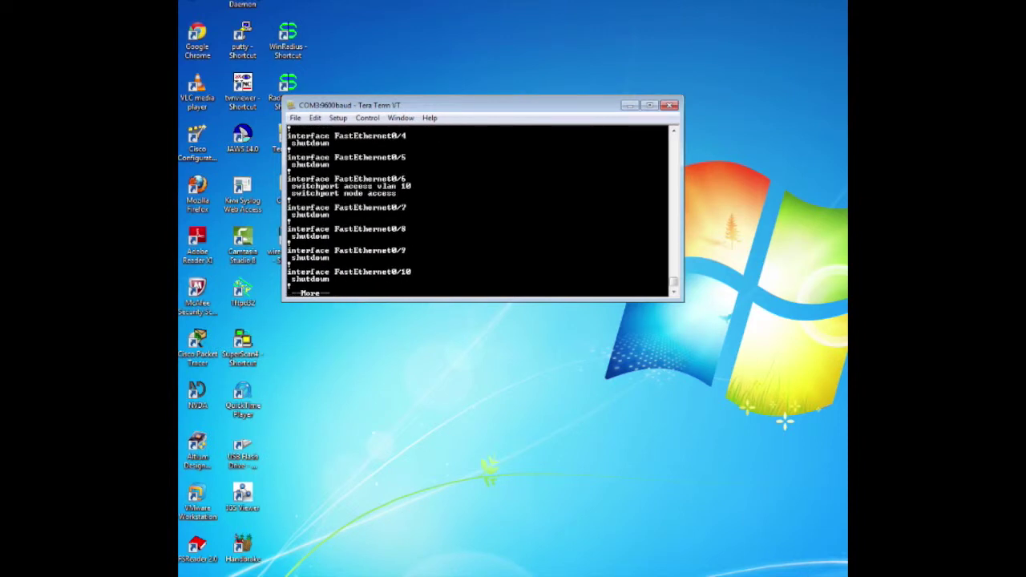
key(space)
key(space)
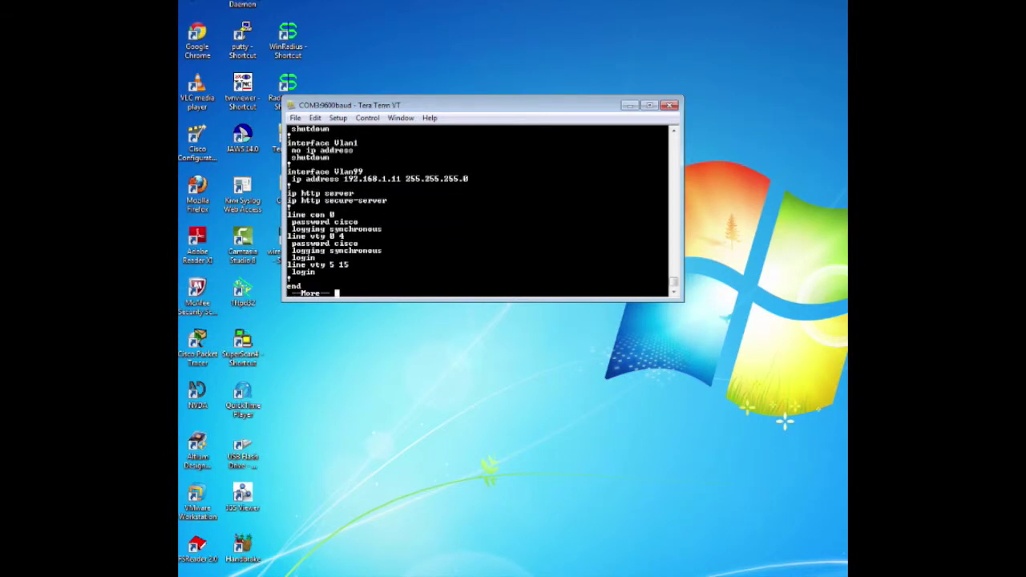
key(space)
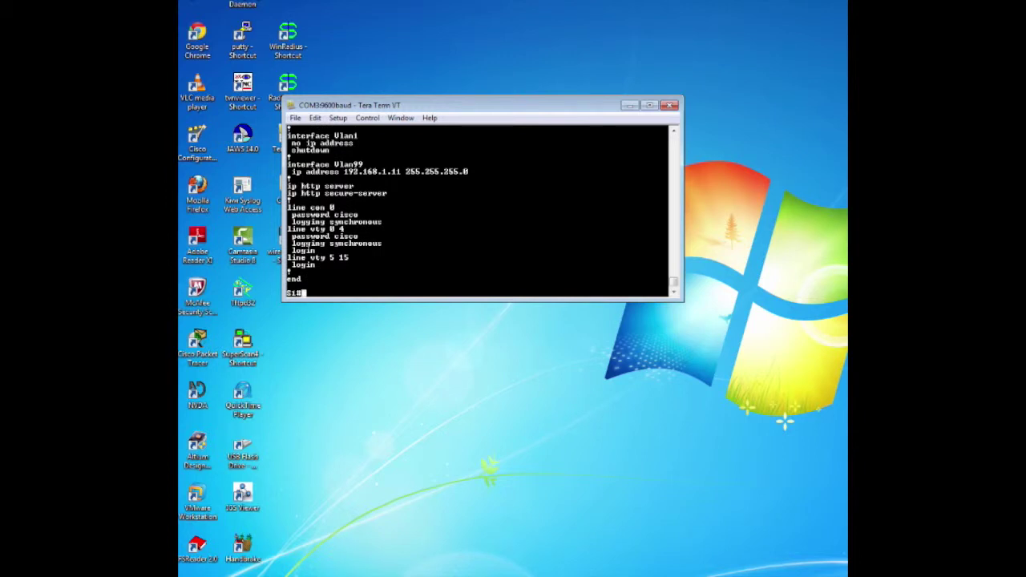
Open Command Prompt and ping 192.168.0.3.
key(super)
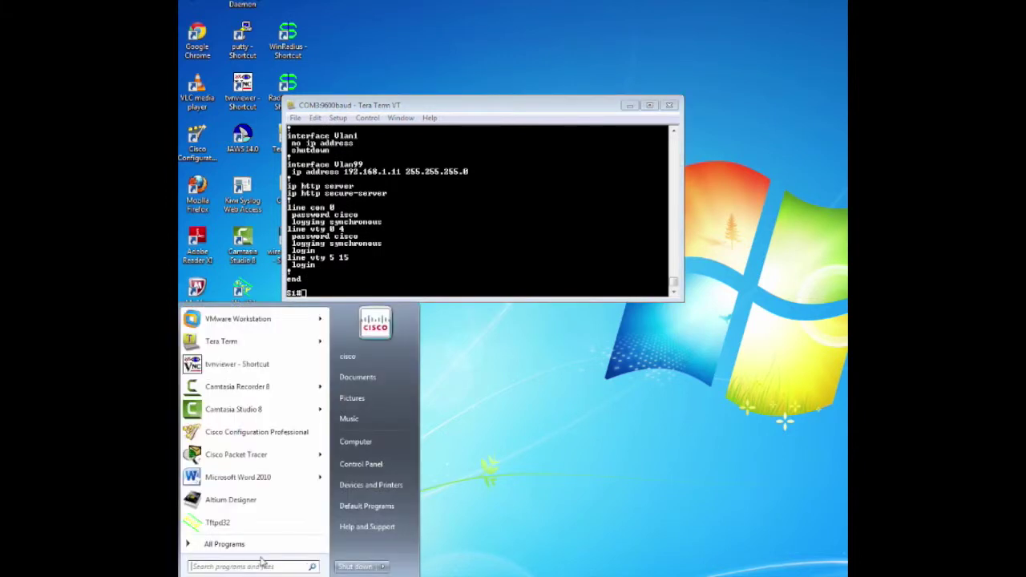
text(cmd)
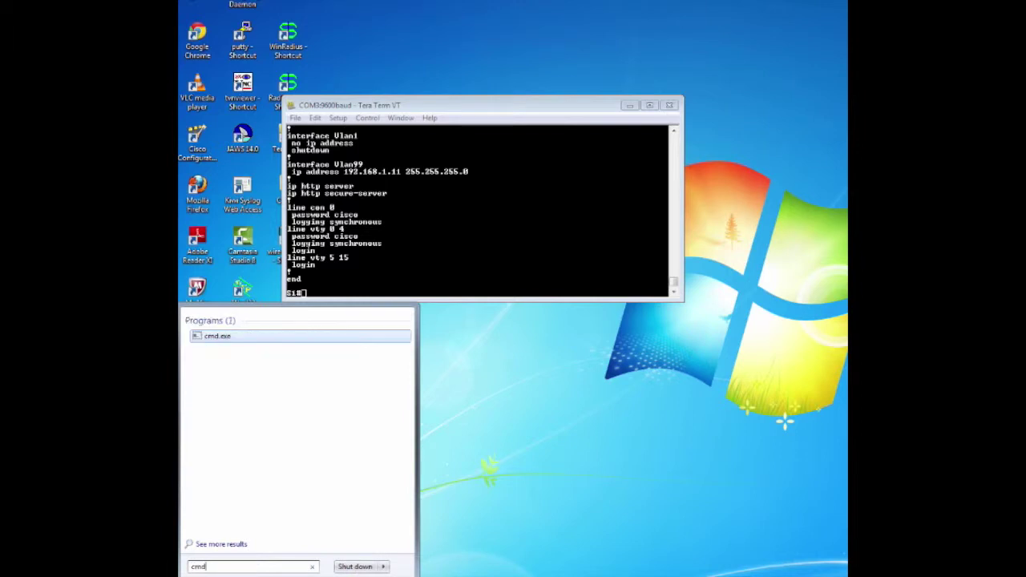
key(Return)
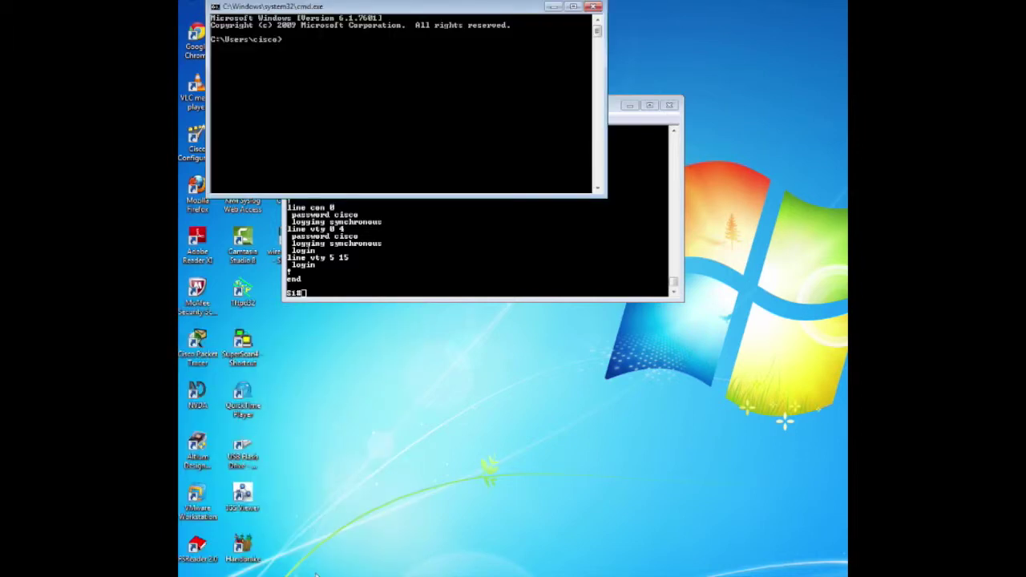
text(ping 192.168.0.3)
key(Return)
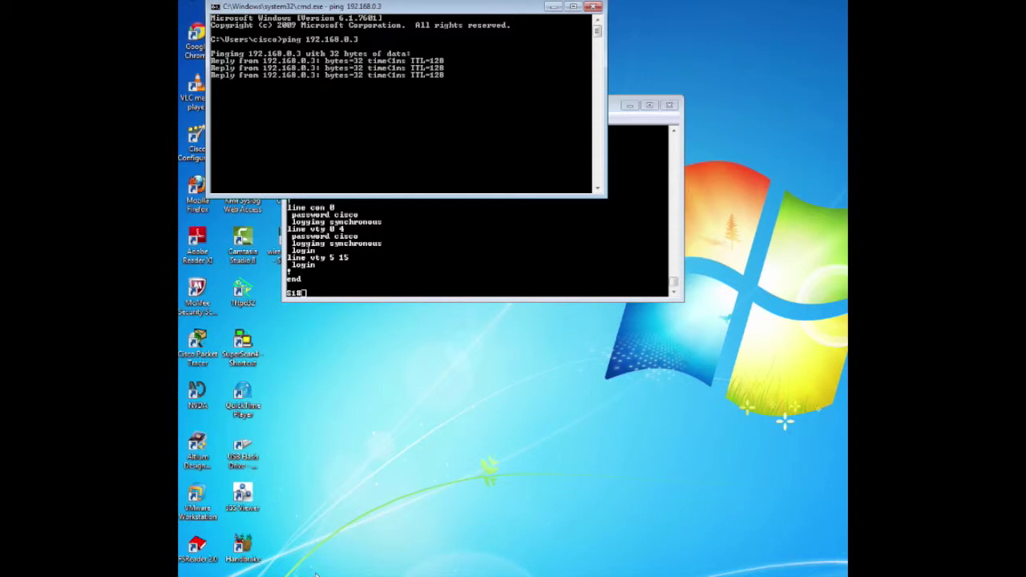
Run ipconfig and read the adapter addresses, including 192.168.0.2.
text(ipconf)
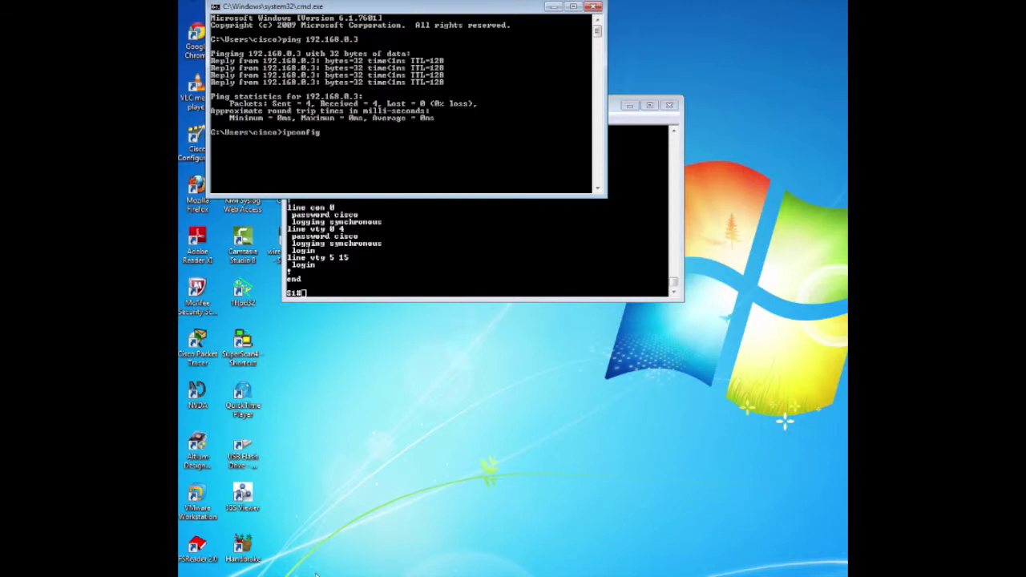
text(ig)
key(Return)
scroll(396, 143, up, 15)
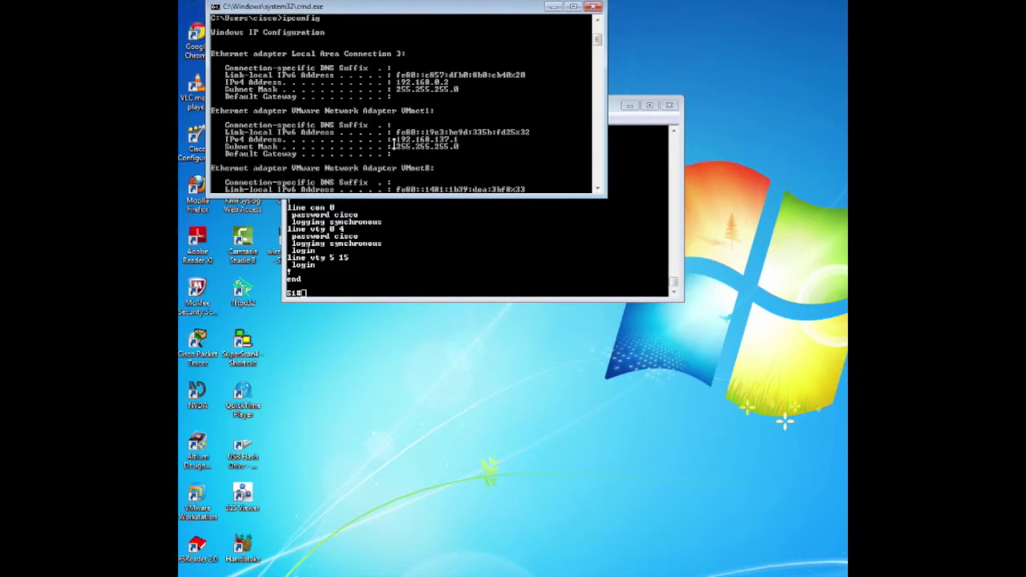
scroll(396, 143, down, 5)
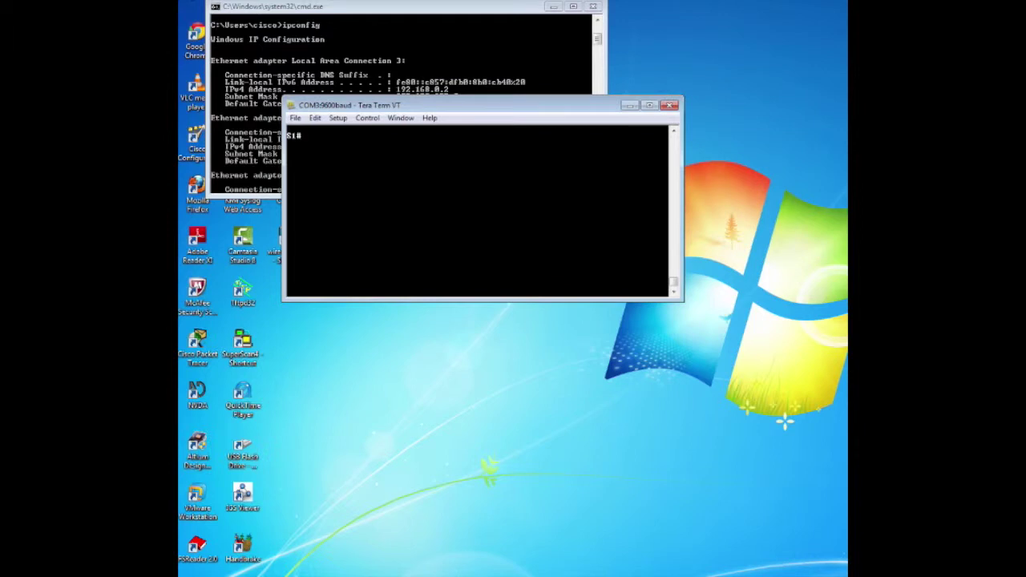
Run 'show spanning-tree' on S1 and review VLANs 1, 10 and 99 with Fa0/1 as root port.
text(show spa)
key(Tab)
key(Return)
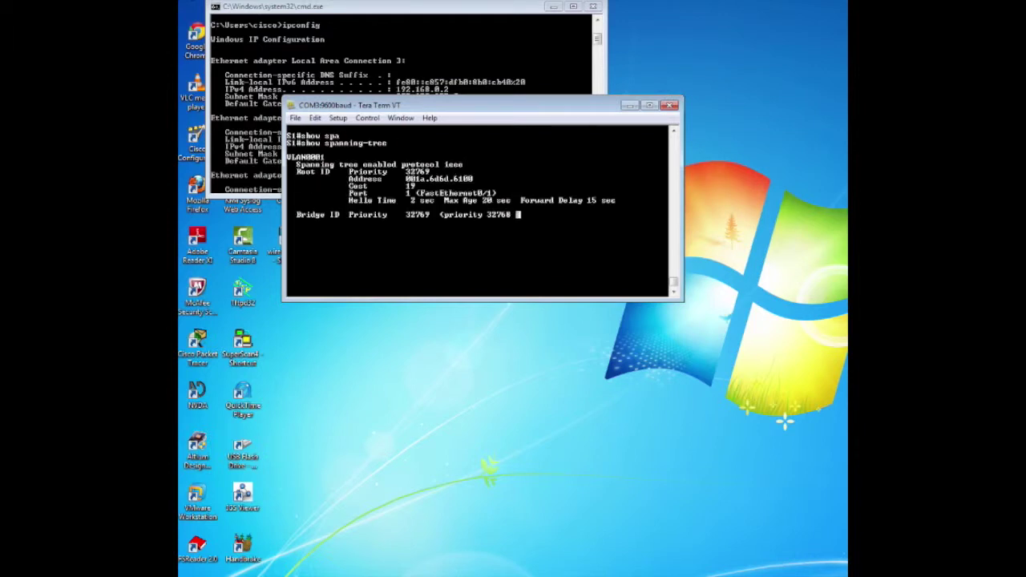
key(space)
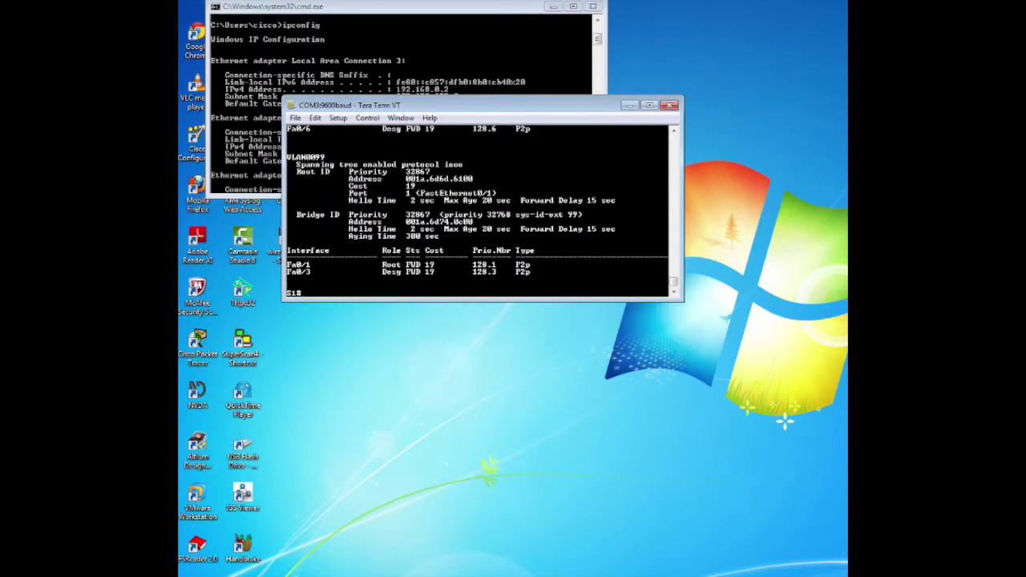
scroll(478, 211, up, 10)
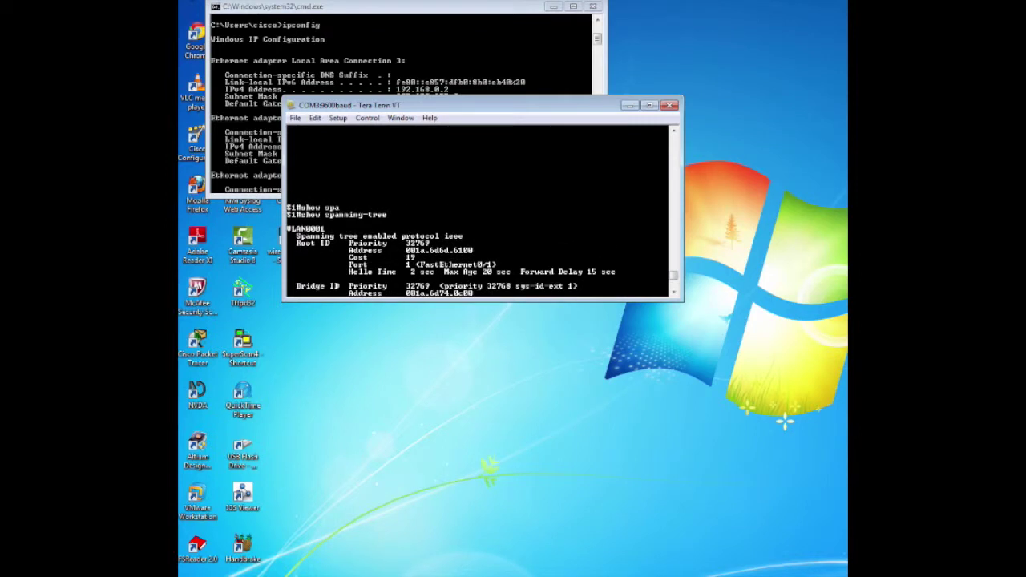
scroll(478, 211, down, 2)
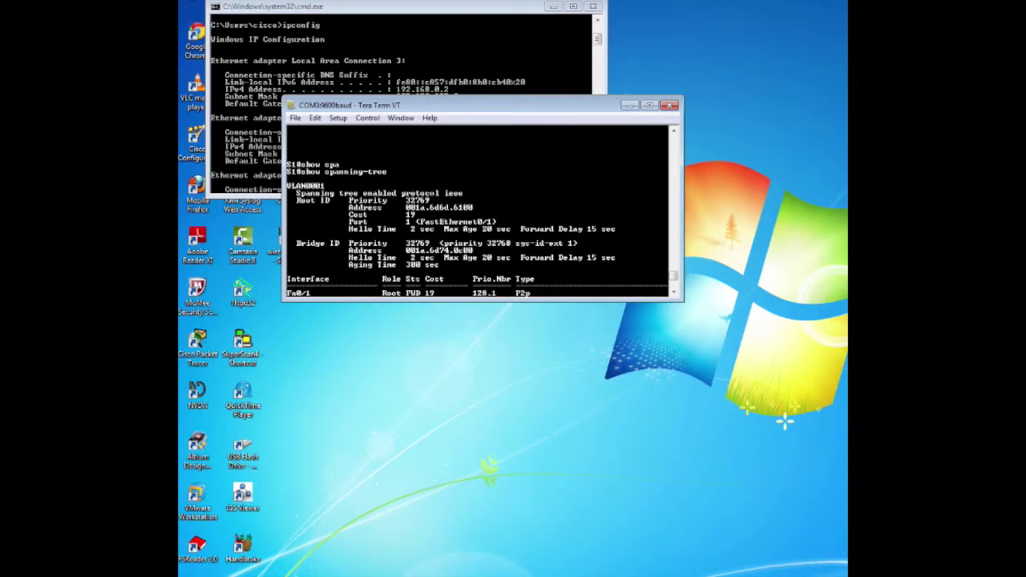
scroll(477, 212, down, 4)
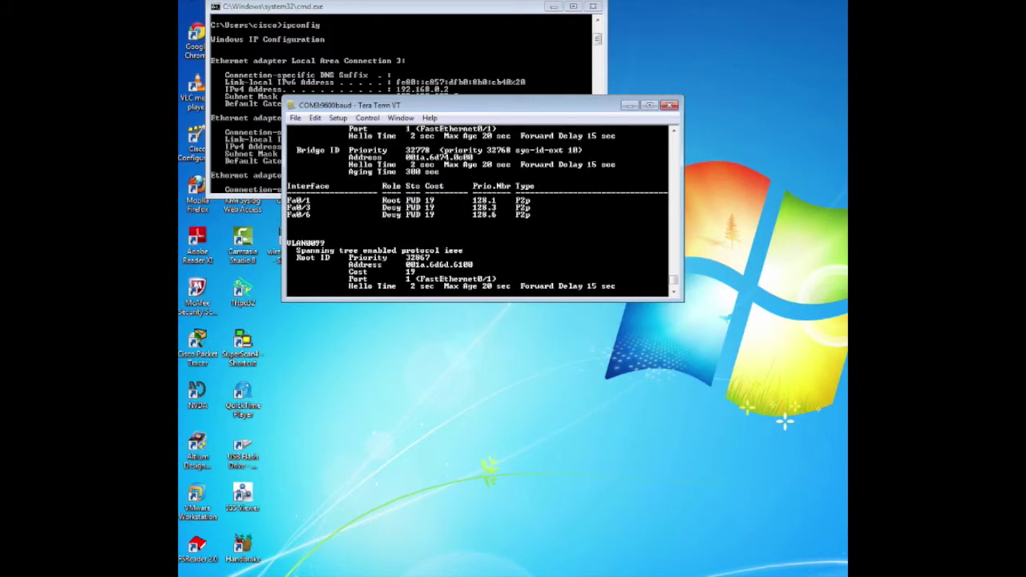
scroll(477, 212, down, 4)
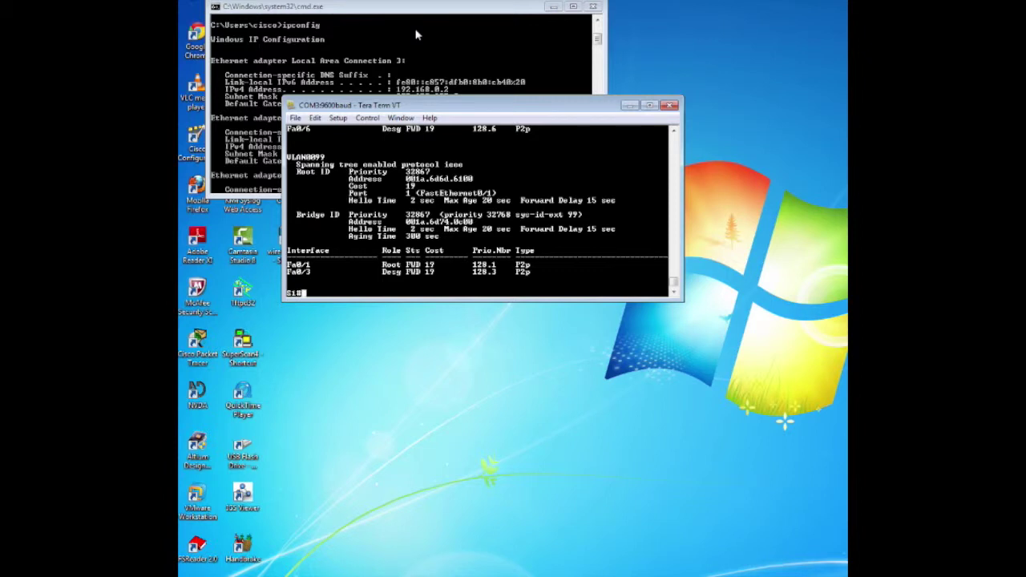
key(Return)
Run 'show spanning-tree' on S2, highlight the 'this bridge is the root' line, then clear the screen.
click(315, 118)
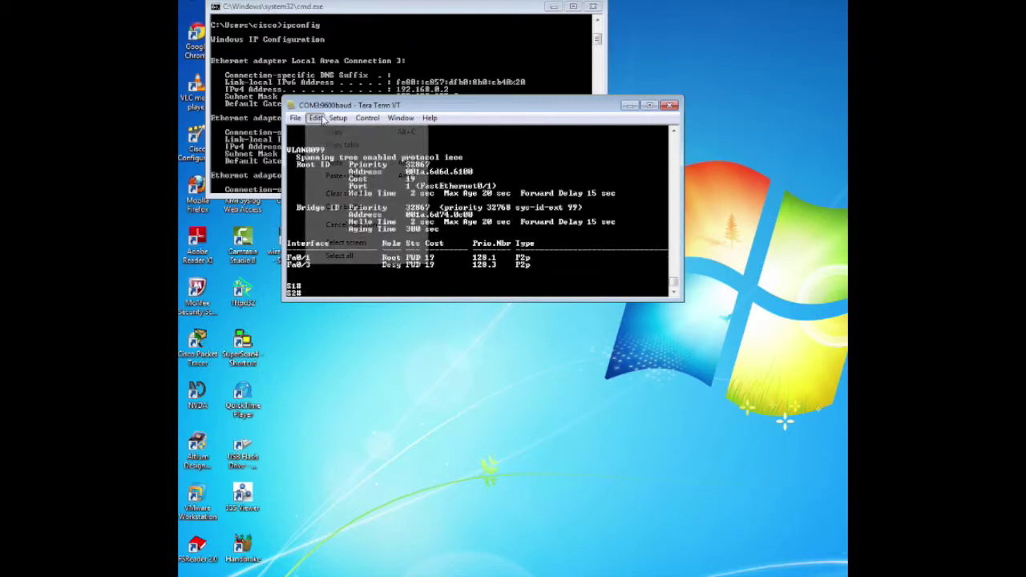
click(344, 195)
key(Return)
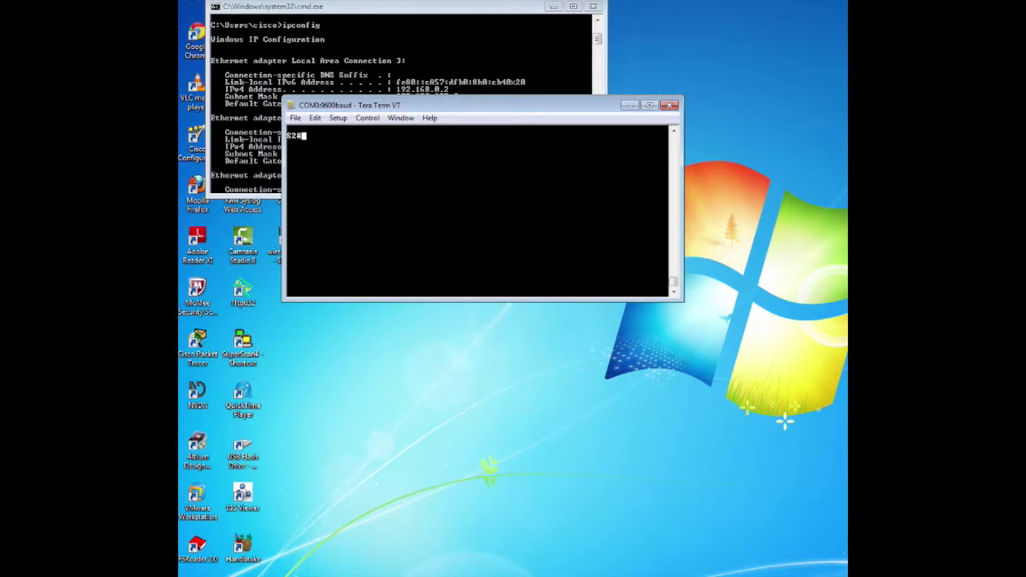
text(show spa)
key(Tab)
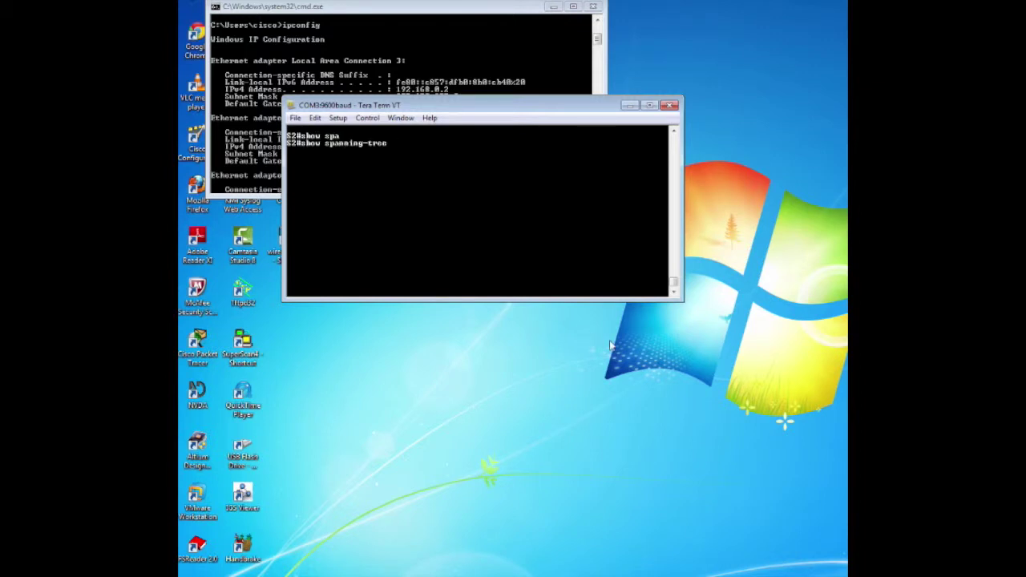
key(Return)
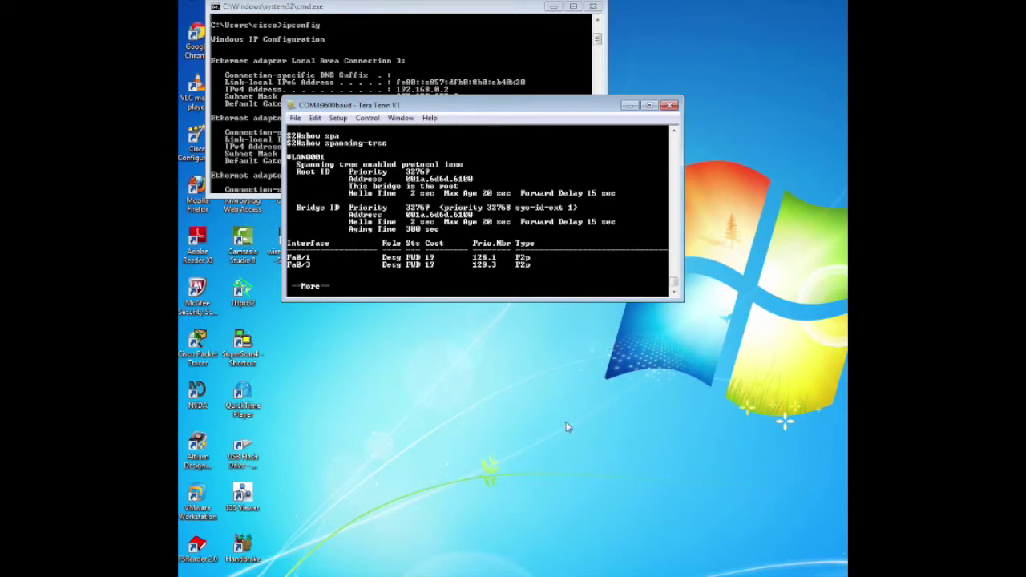
drag(349, 186, 469, 185)
key(space)
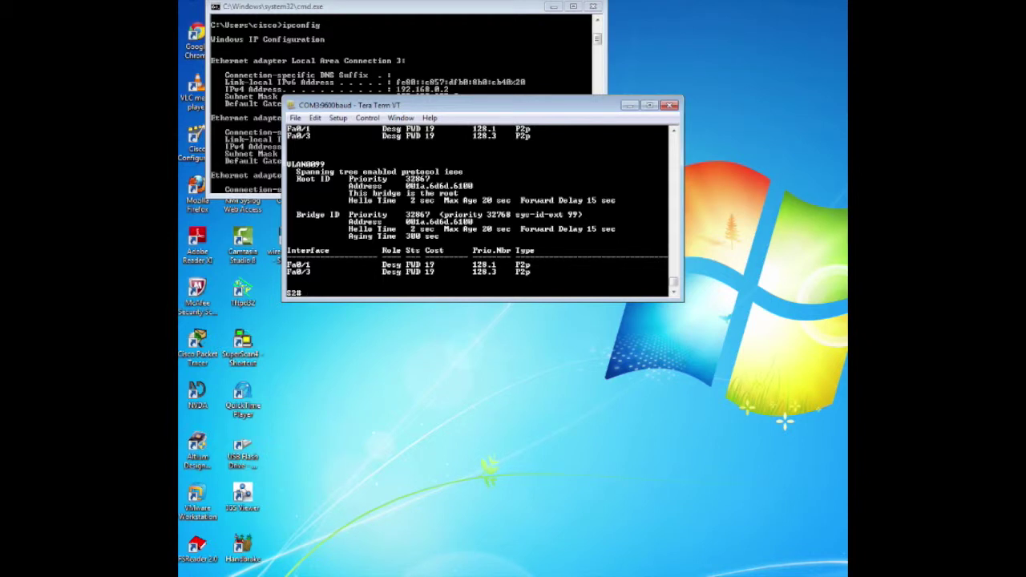
key(Return)
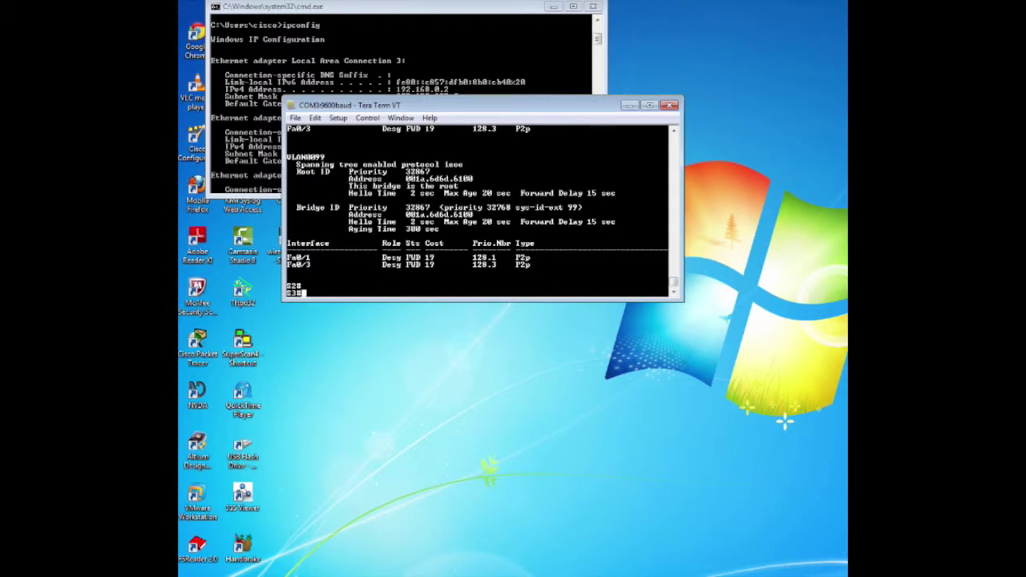
click(315, 118)
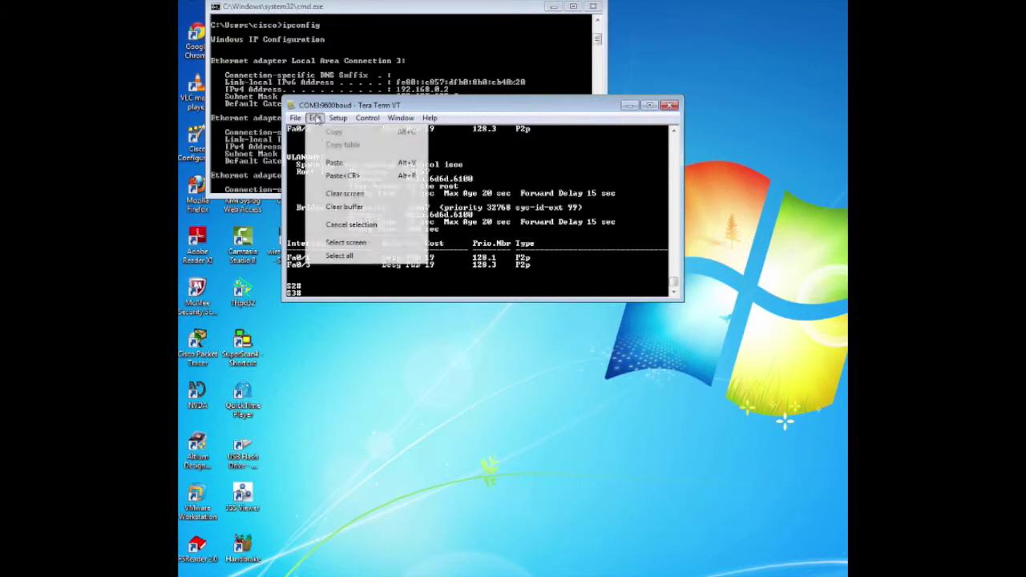
click(343, 194)
Run 'show spanning-tree' on S3, noting root priority 32769, through all VLAN sections.
key(Return)
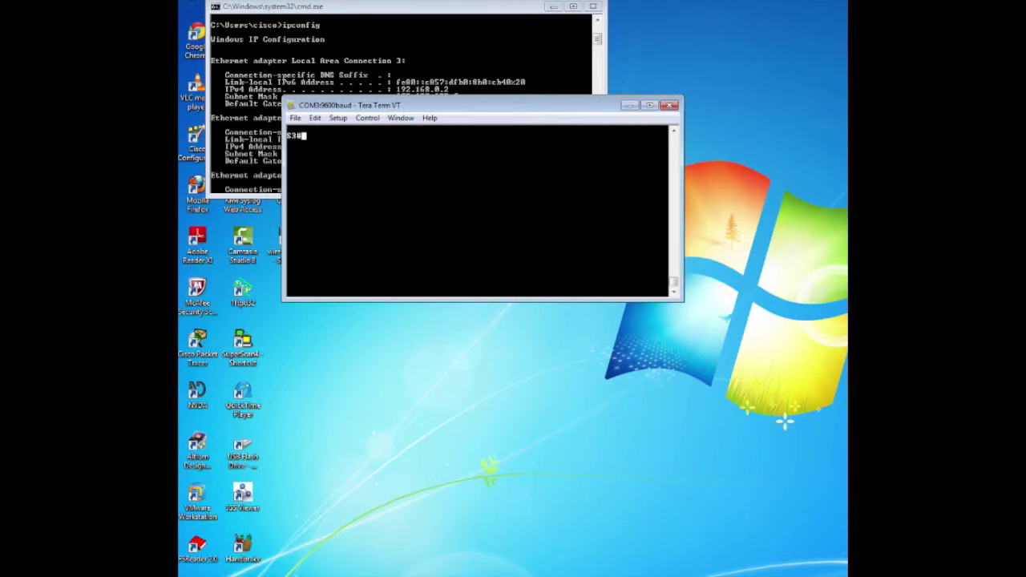
text(show span)
key(Tab)
key(Return)
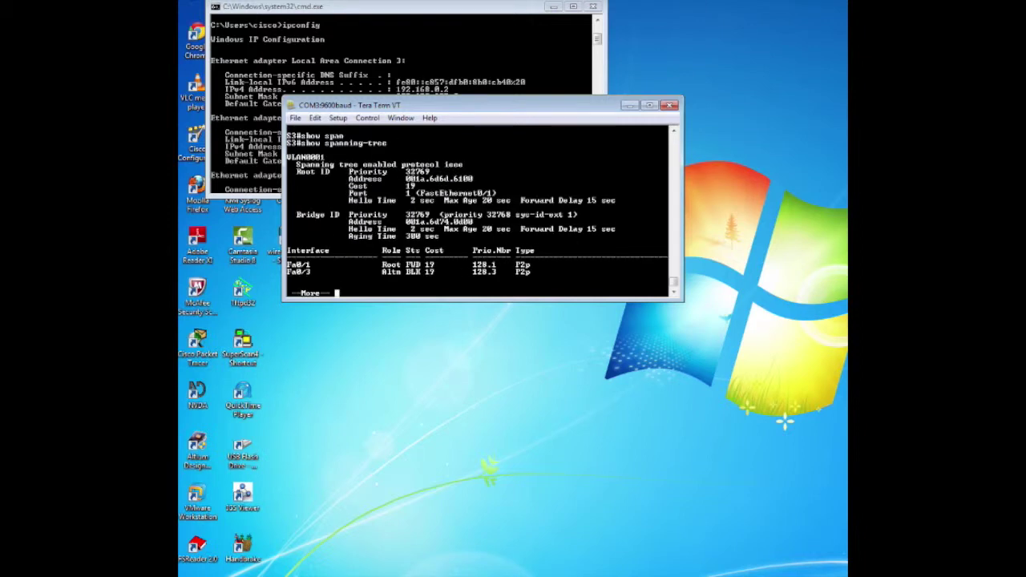
drag(406, 172, 442, 172)
key(space)
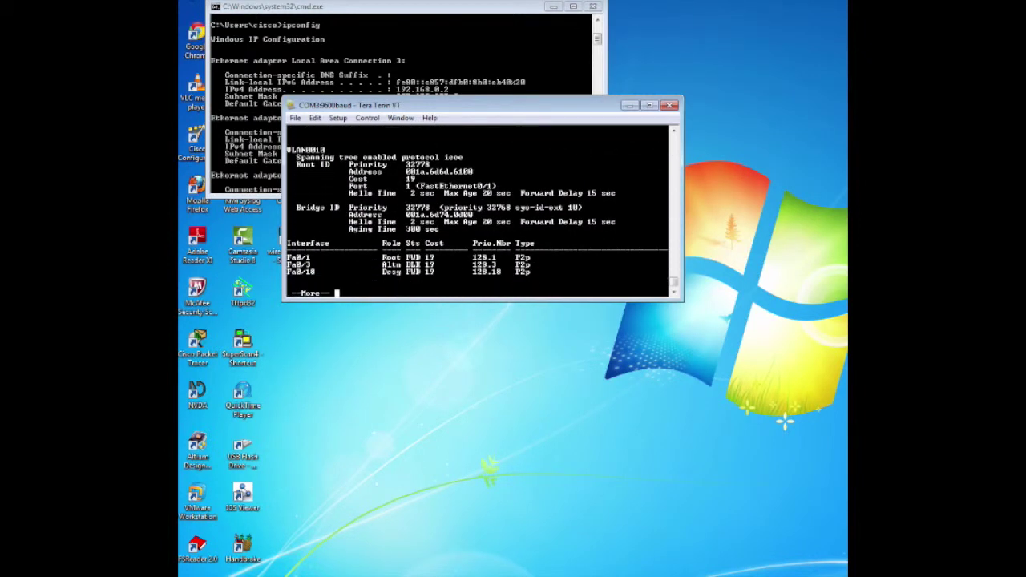
key(space)
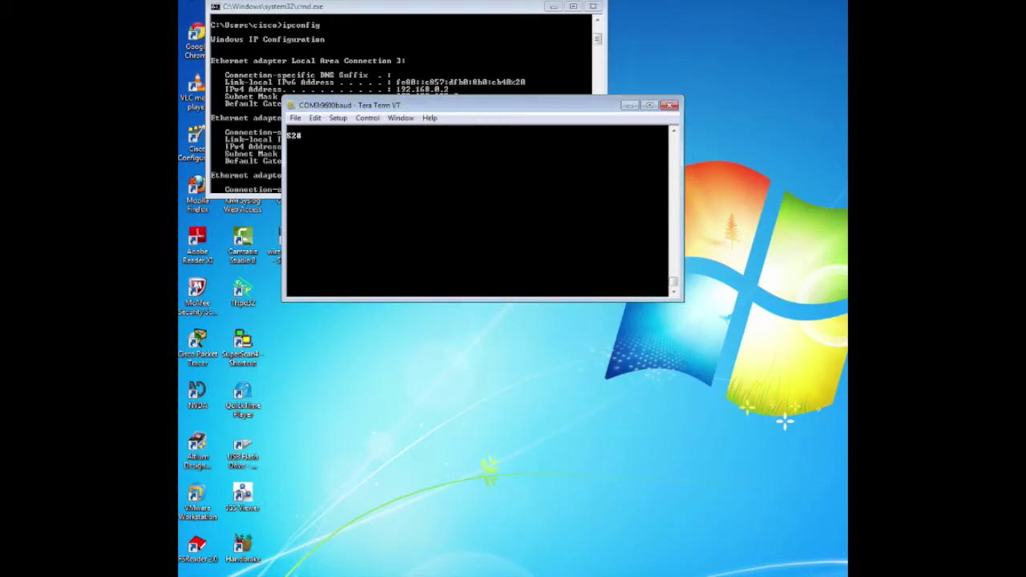
On S2, apply 'spanning-tree vlan 1,10,99 root primary' in global config, then return to the privileged prompt.
text(config t)
key(Return)
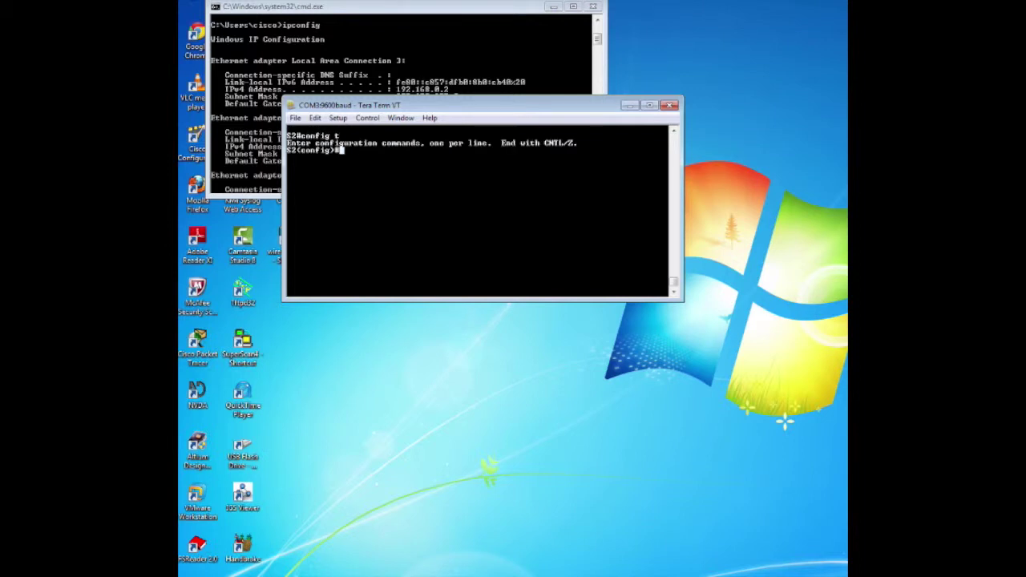
text(spa)
key(Tab)
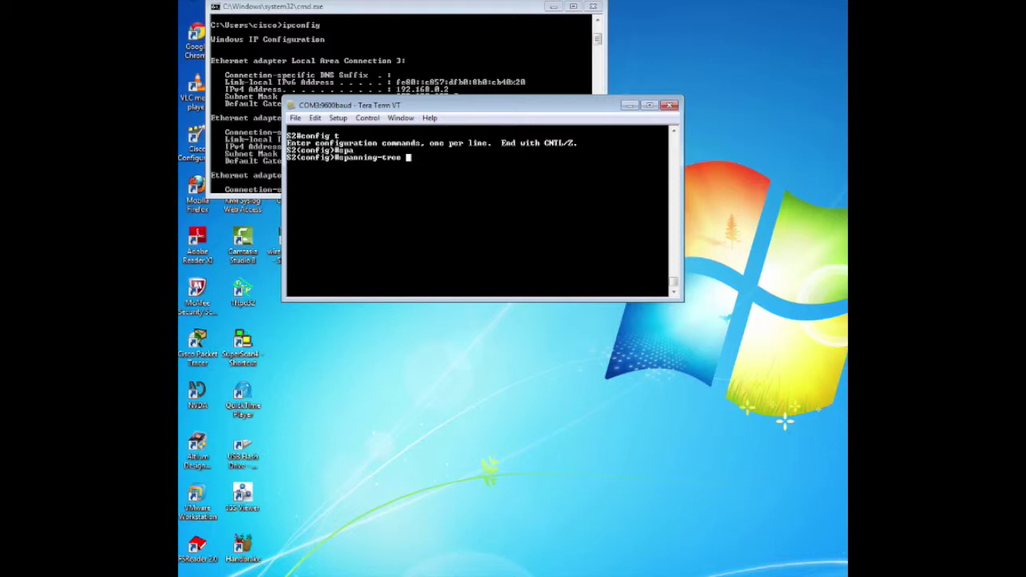
text(vlan)
text( 1,2)
text(10,)
text(99)
text( root)
text( primar)
text(y)
key(Return)
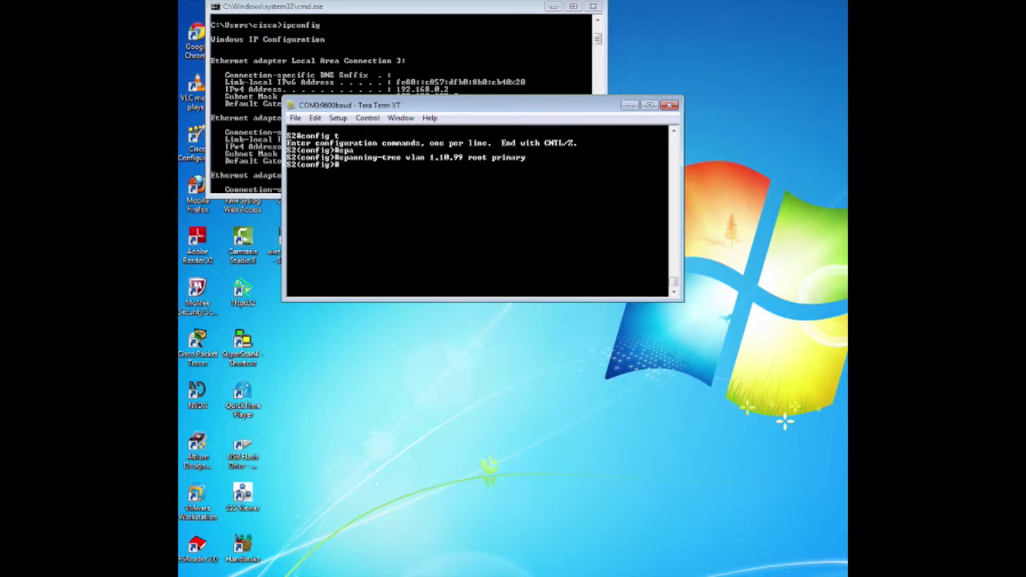
text(exit)
key(Return)
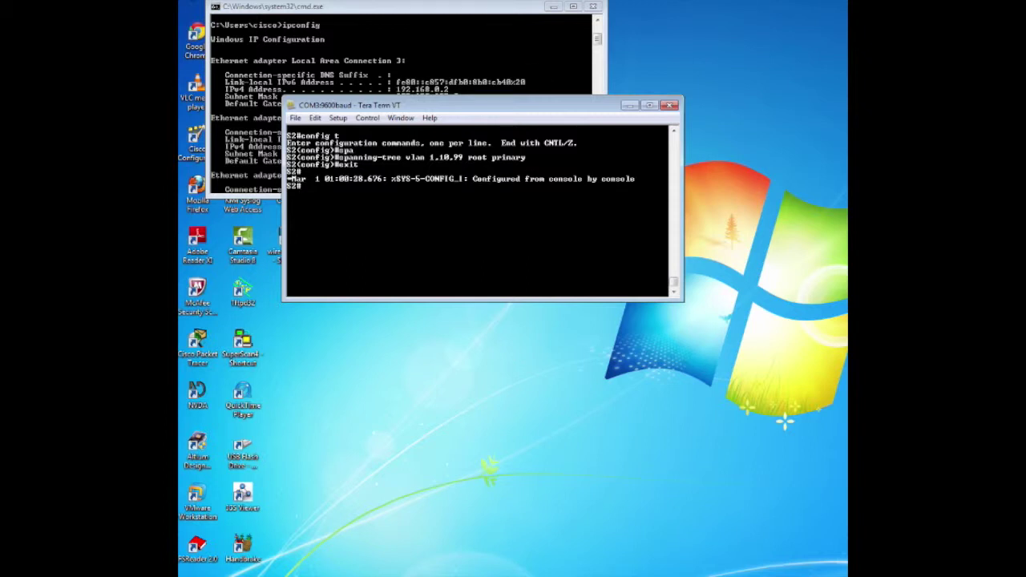
key(Return)
On S1, apply 'spanning-tree vlan 1,10,99 root secondary' in global config, then exit config mode.
text(spa)
key(Tab)
key(BackSpace)
key(BackSpace)
key(BackSpace)
text(config t)
key(Return)
text(spa)
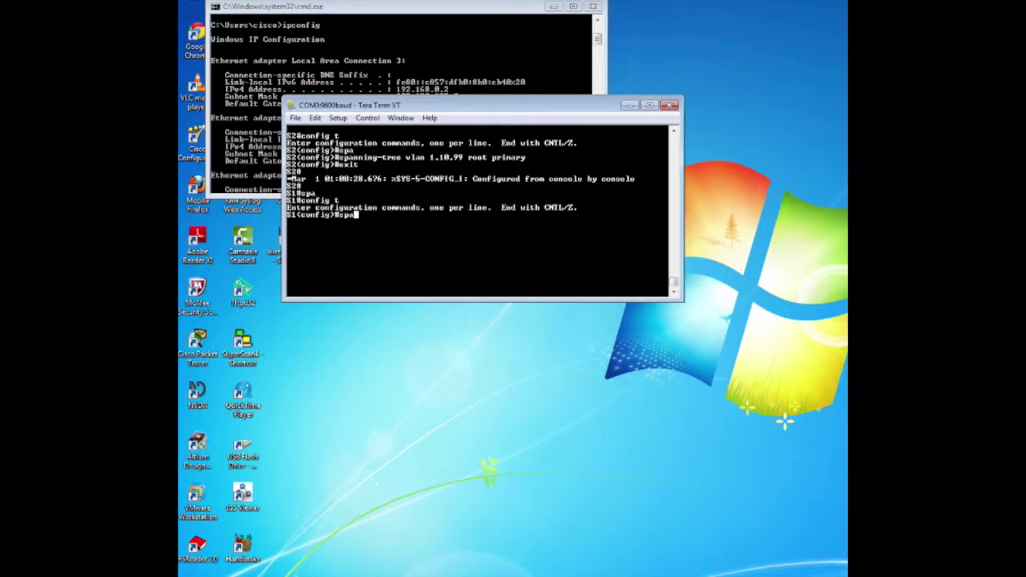
key(Tab)
text(vlan)
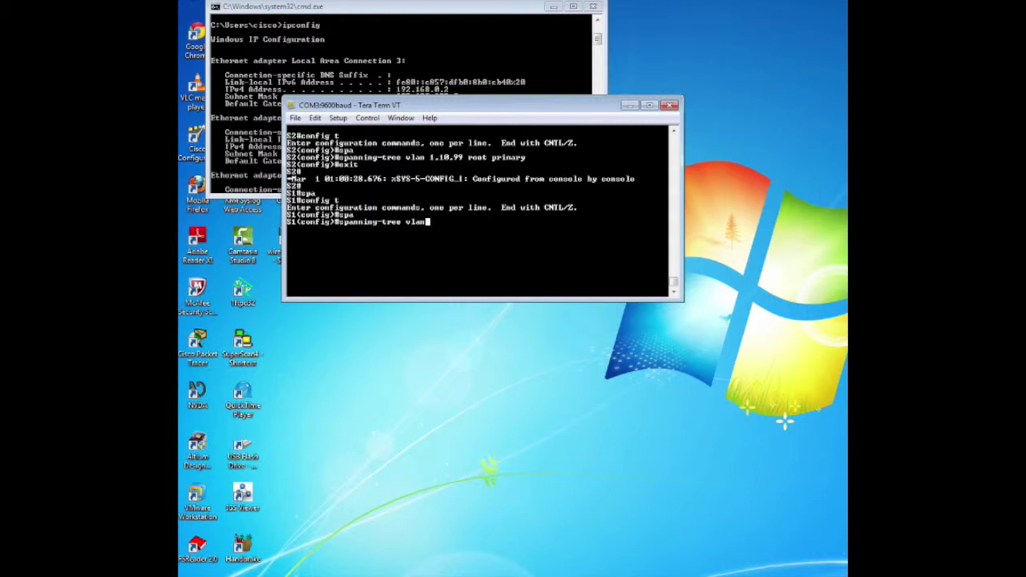
text( 1,10,99 root secondary)
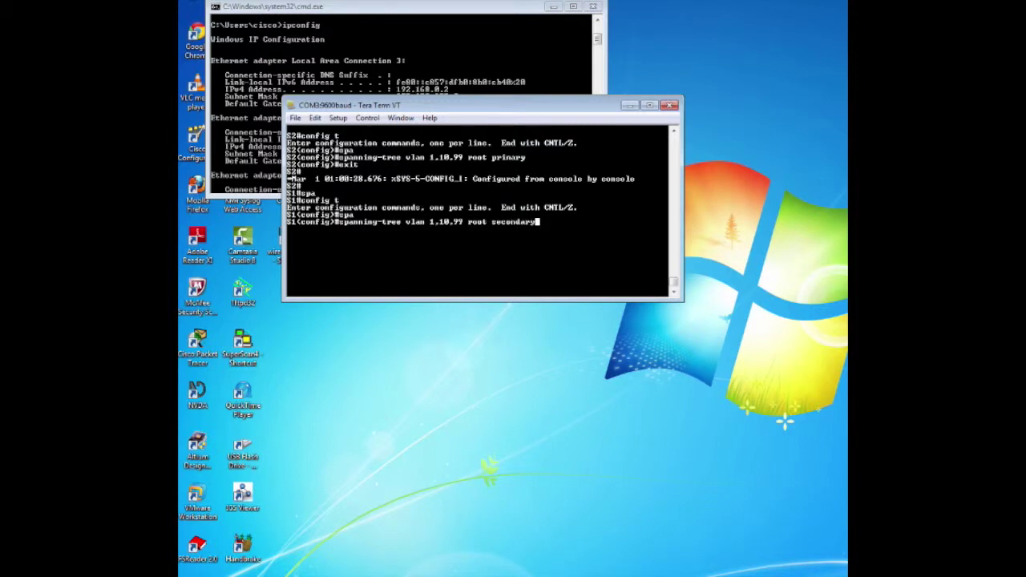
key(Return)
text(exit)
key(Return)
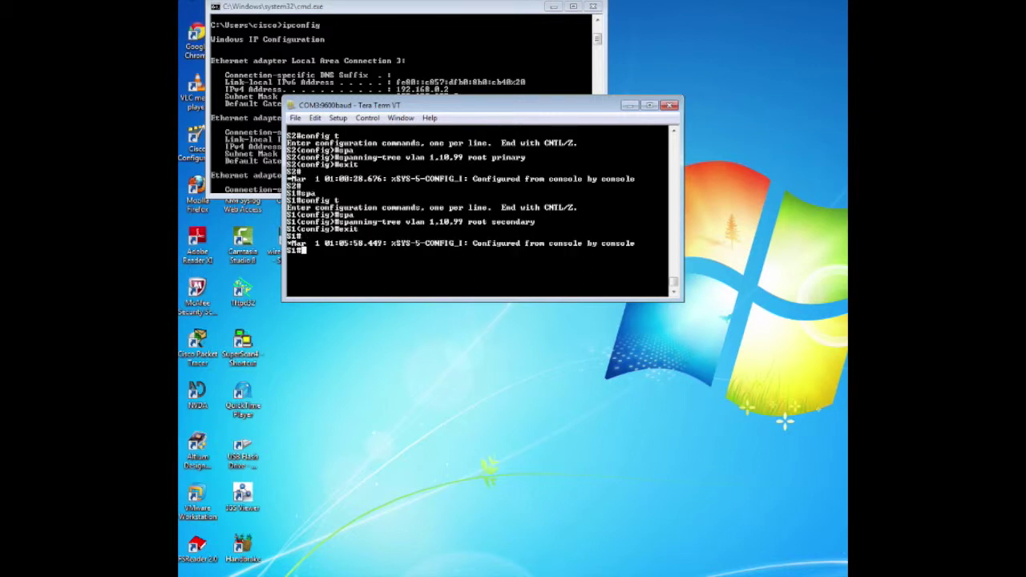
Discard the partial show command and clear the Tera Term screen to a fresh S1 prompt.
text(show sp?)
key(BackSpace)
key(BackSpace)
key(BackSpace)
key(BackSpace)
key(BackSpace)
key(BackSpace)
key(BackSpace)
click(315, 118)
click(345, 191)
key(Return)
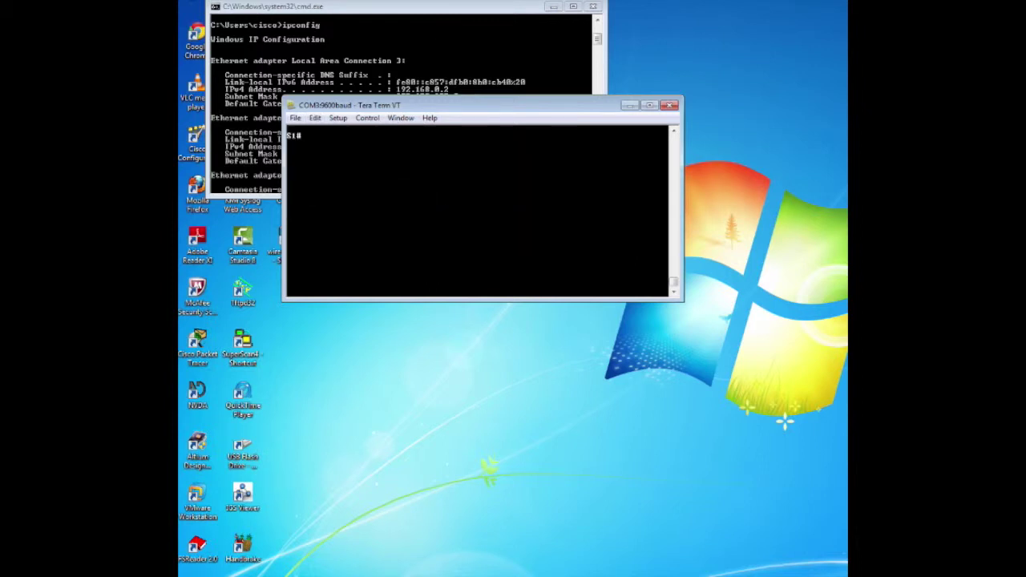
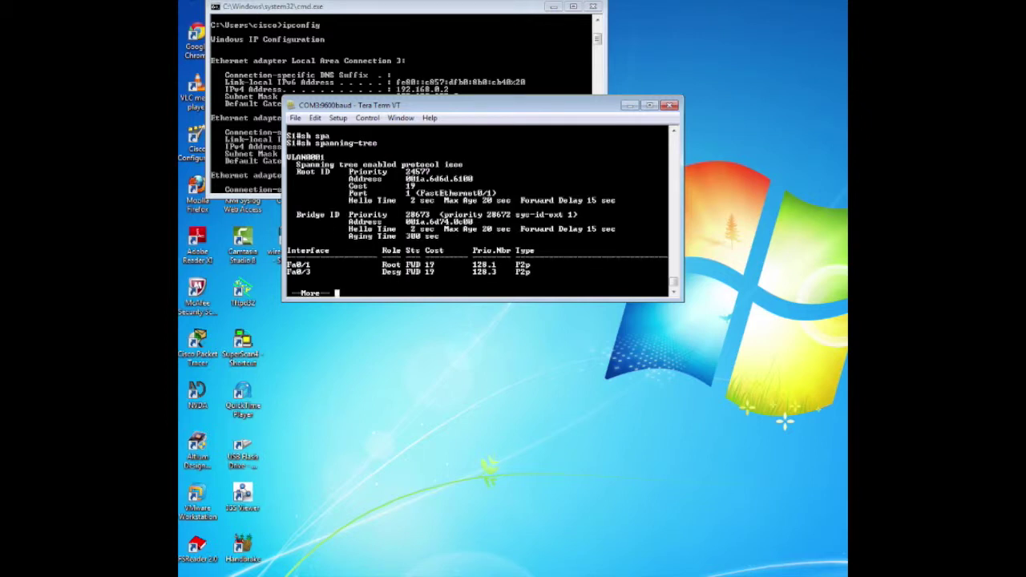
Highlight the root priority 24577, clear the terminal screen and end the paged output.
drag(406, 171, 431, 171)
key(space)
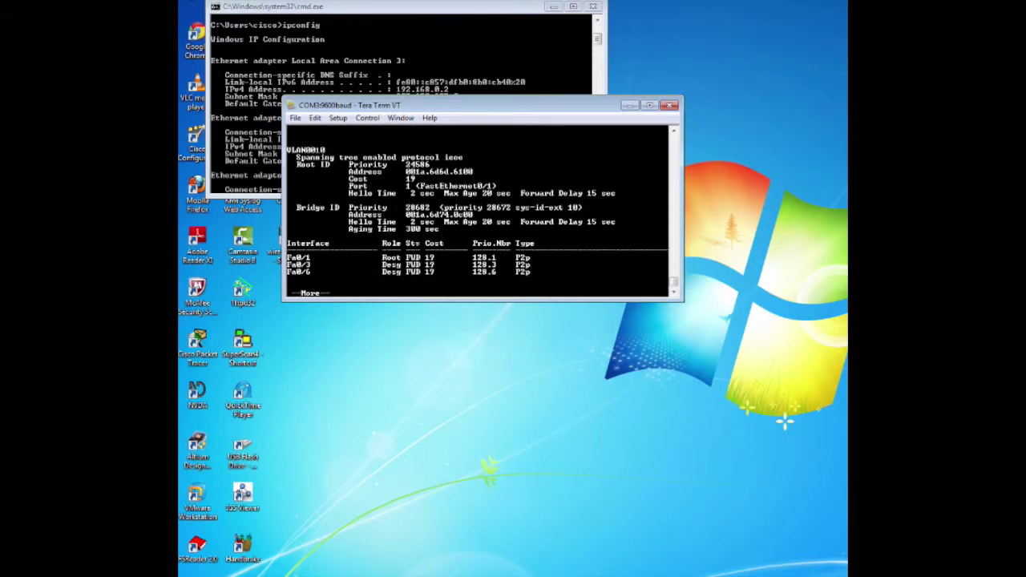
click(315, 118)
click(344, 192)
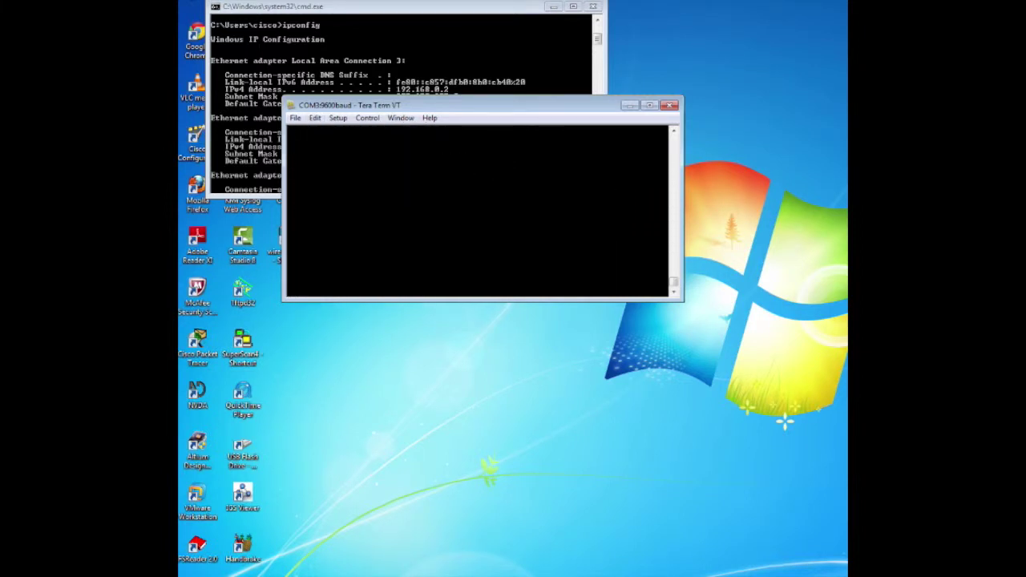
key(q)
Run 'show spanning-tree vlan 1' on S1 and highlight the root priority 24577.
text(show spa)
key(Tab)
text(vla)
key(Tab)
text(1)
key(Return)
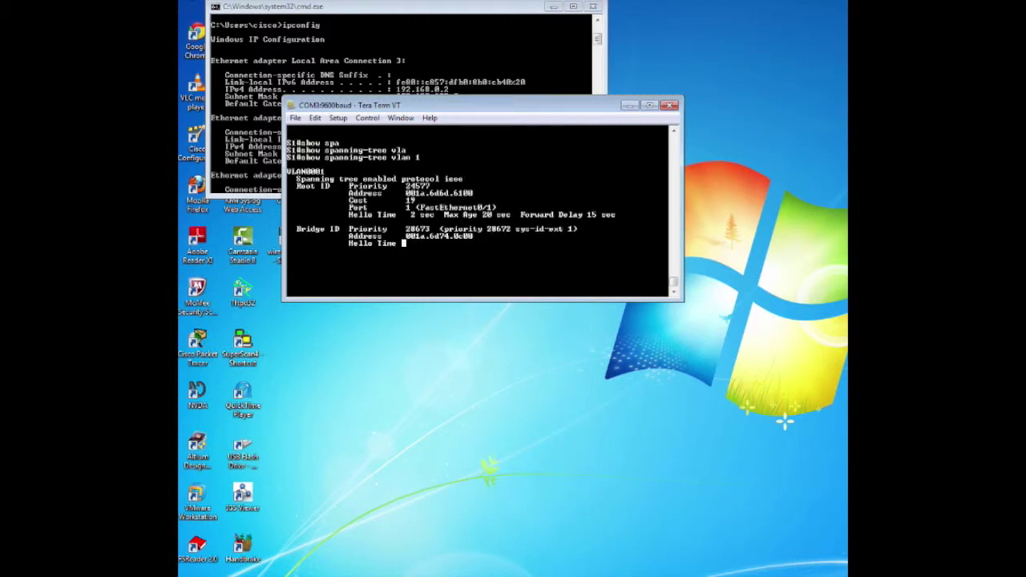
drag(406, 173, 439, 173)
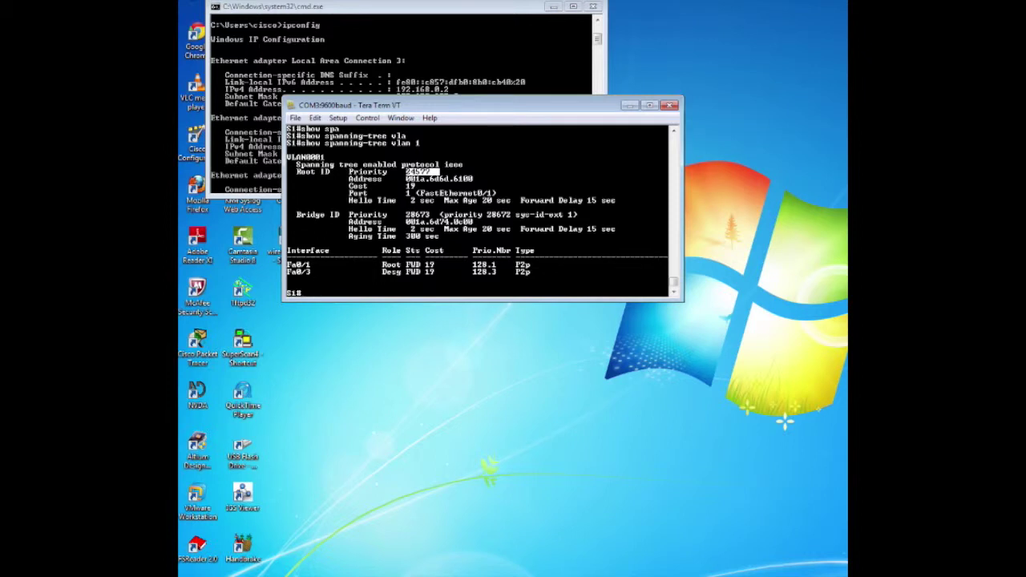
key(Return)
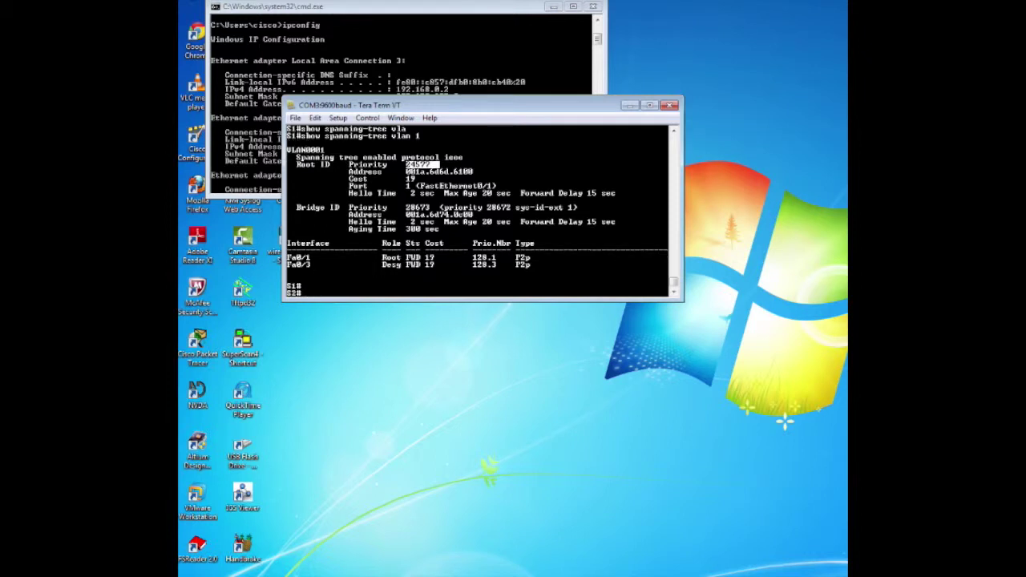
Run 'show spanning-tree vlan 1' on S2 and highlight that it is root, priority 24577.
text(show spa)
key(Tab)
text(vlan 1)
key(Return)
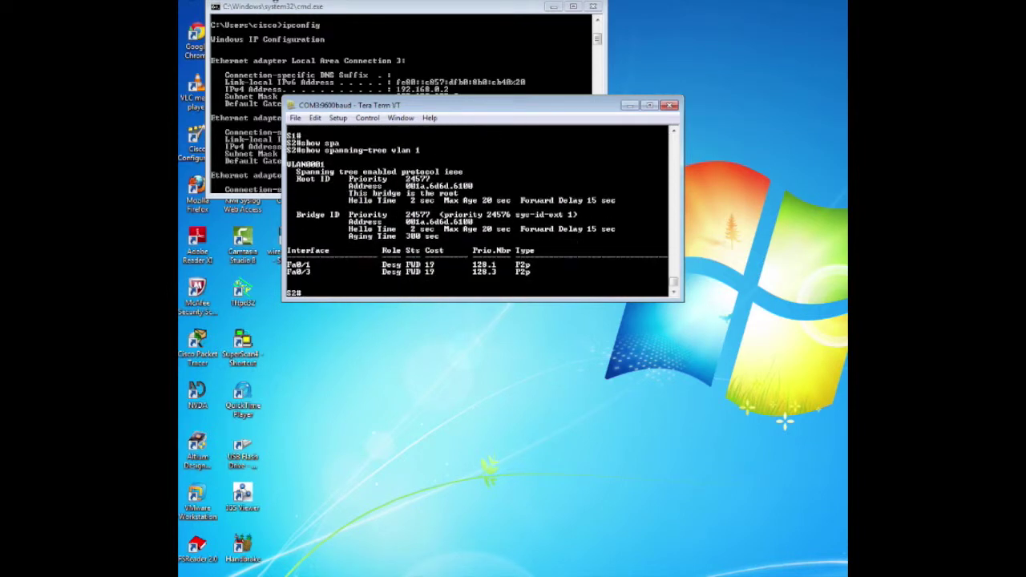
drag(347, 193, 459, 194)
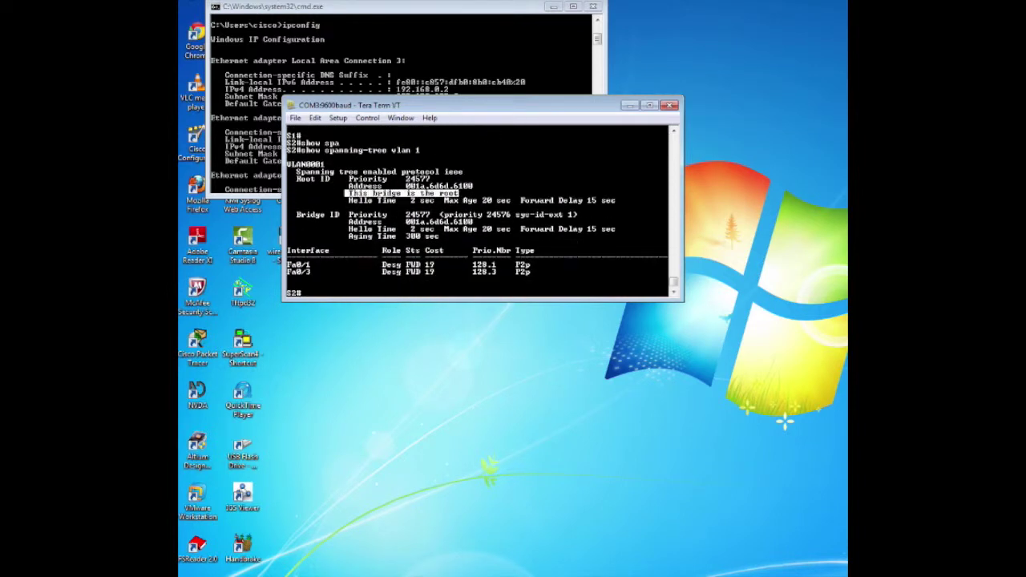
double_click(417, 179)
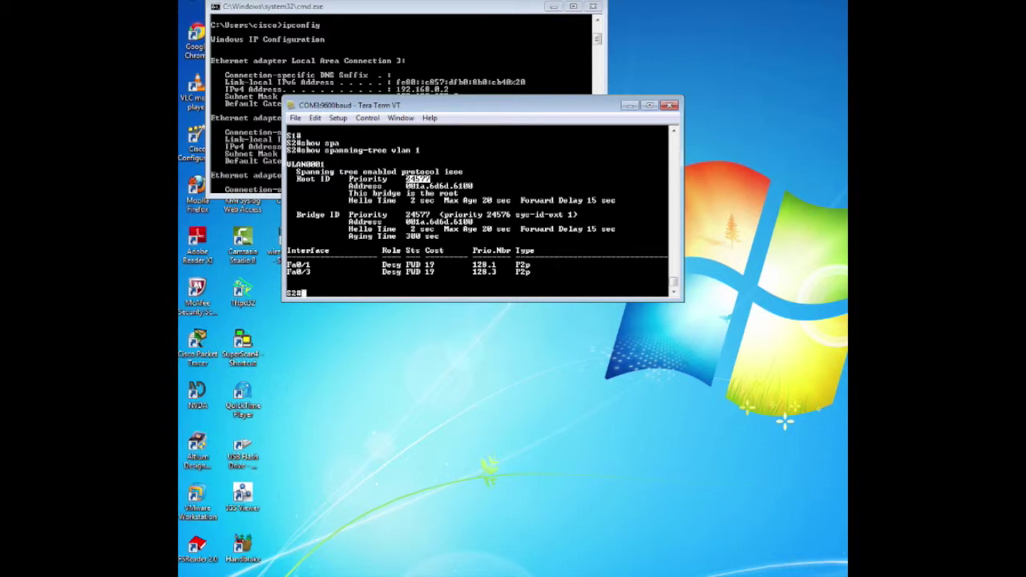
key(Return)
Run 'show spanning-tree vlan 1' on S3 and highlight the root priority 24577.
text(sh spa)
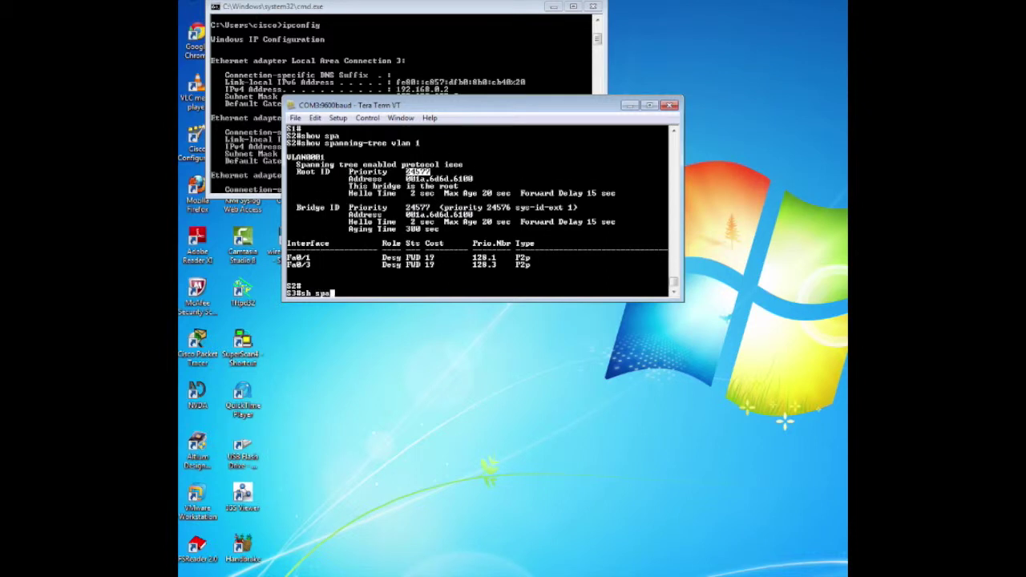
key(Tab)
text(vla)
key(Tab)
text(1)
key(Return)
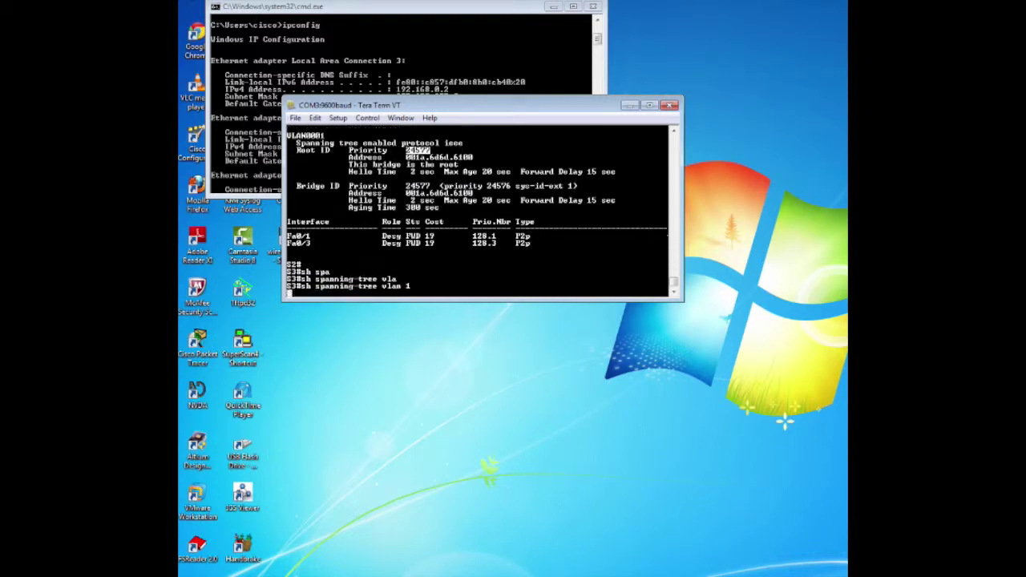
double_click(417, 171)
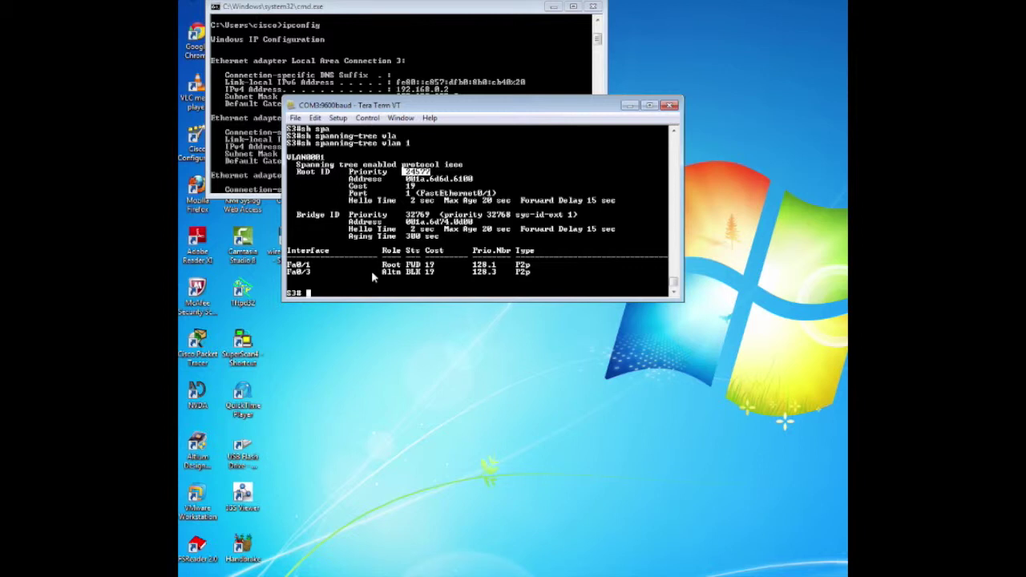
Turn on 'debug spanning-tree events' on S3.
text(debug spa)
key(Tab)
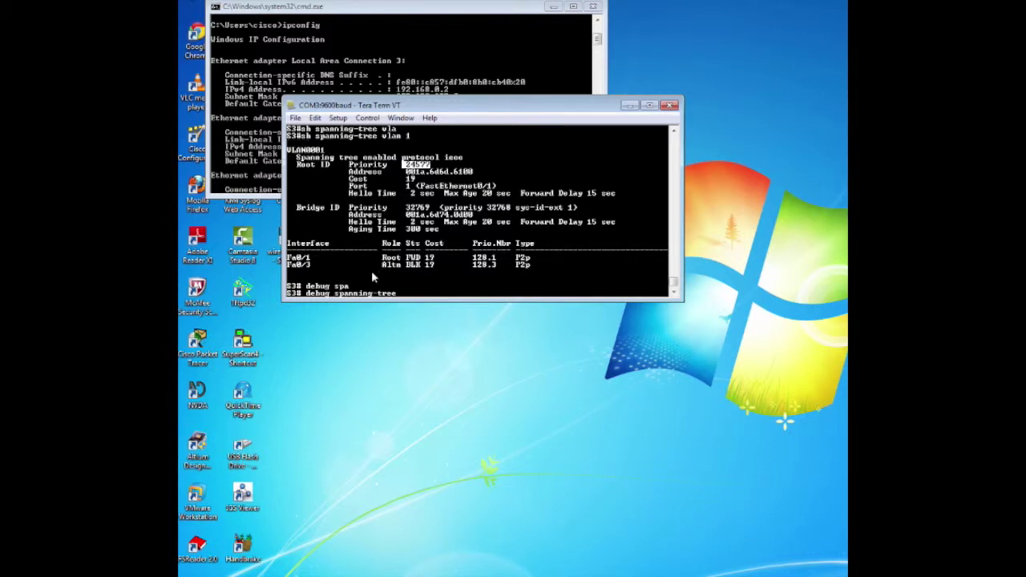
text(ev)
key(Tab)
key(Return)
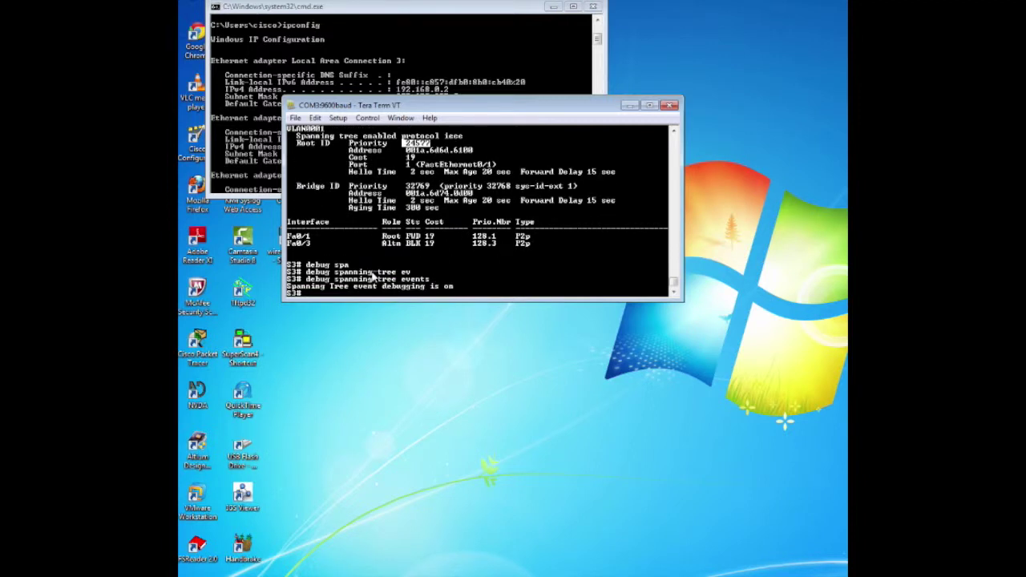
Enter configuration mode and shut down interface FastEthernet0/1 on S3.
text(config t)
key(Return)
text(int )
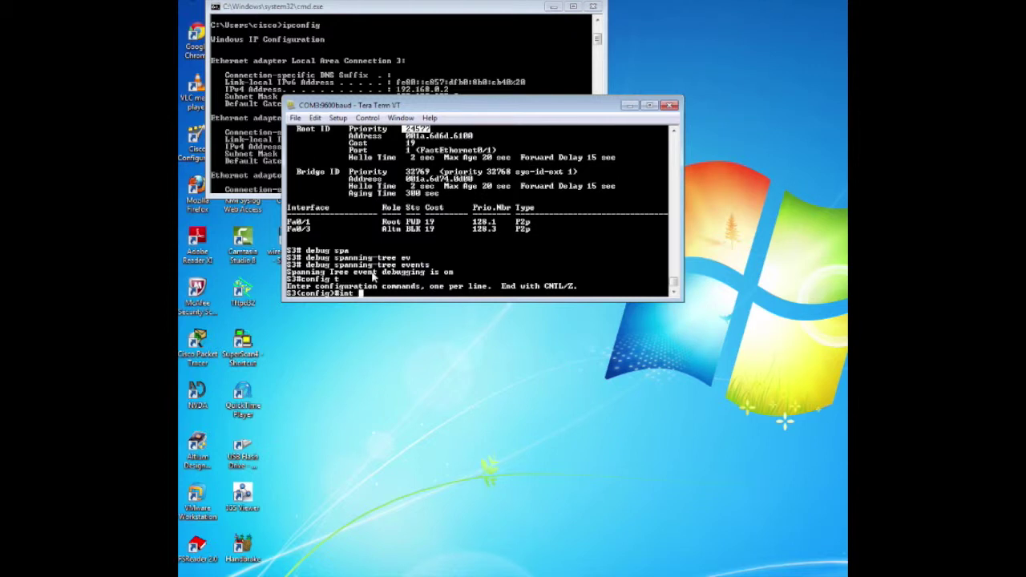
text(f0/)
text(6)
text(1)
key(Return)
text(sho)
key(BackSpace)
text(u)
key(Tab)
key(Return)
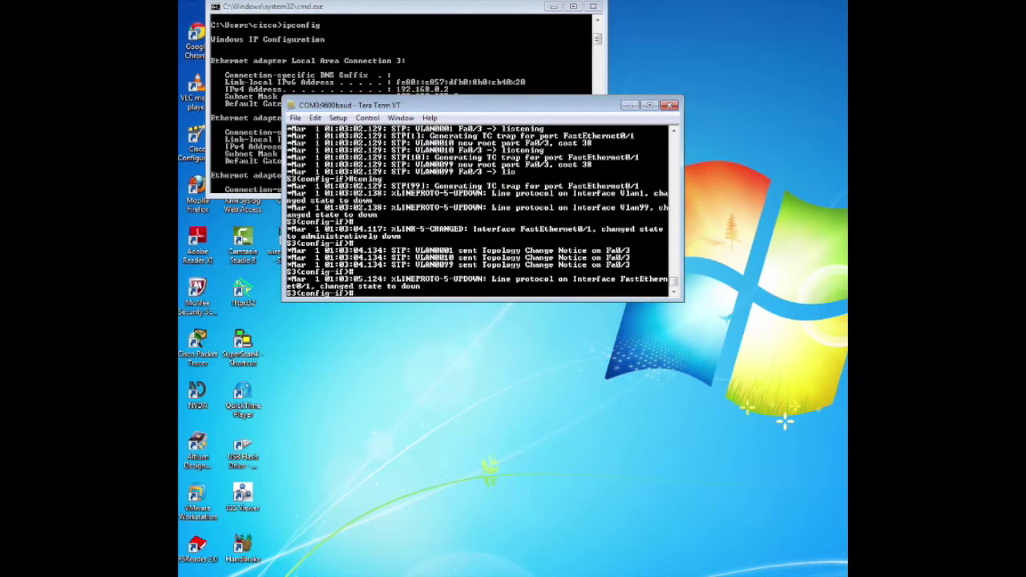
Highlight the debug lines for new root port Fa0/3 and Fa0/3 listening in VLAN 1 and VLAN0010.
scroll(481, 210, up, 5)
drag(458, 229, 579, 230)
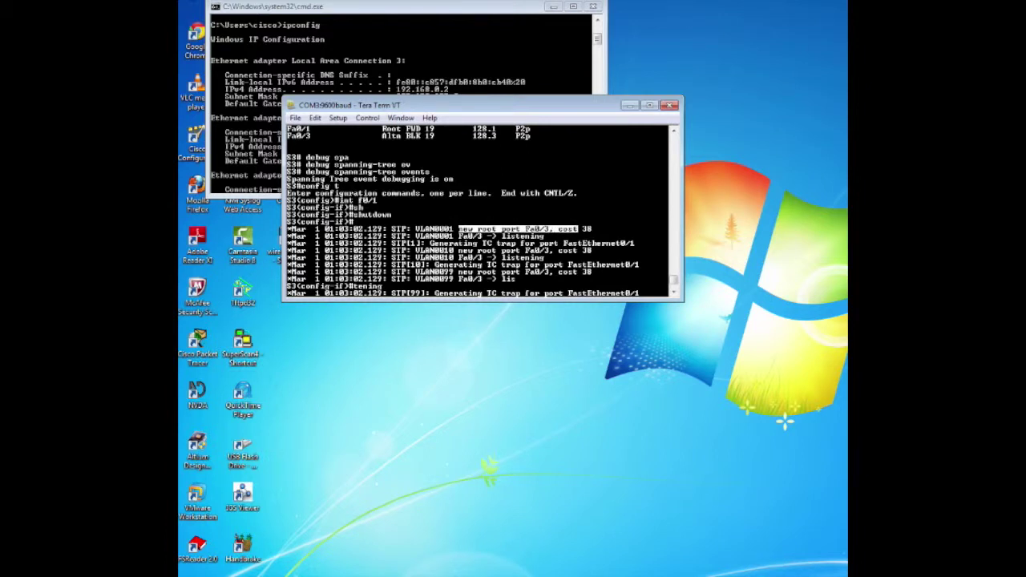
drag(459, 236, 549, 235)
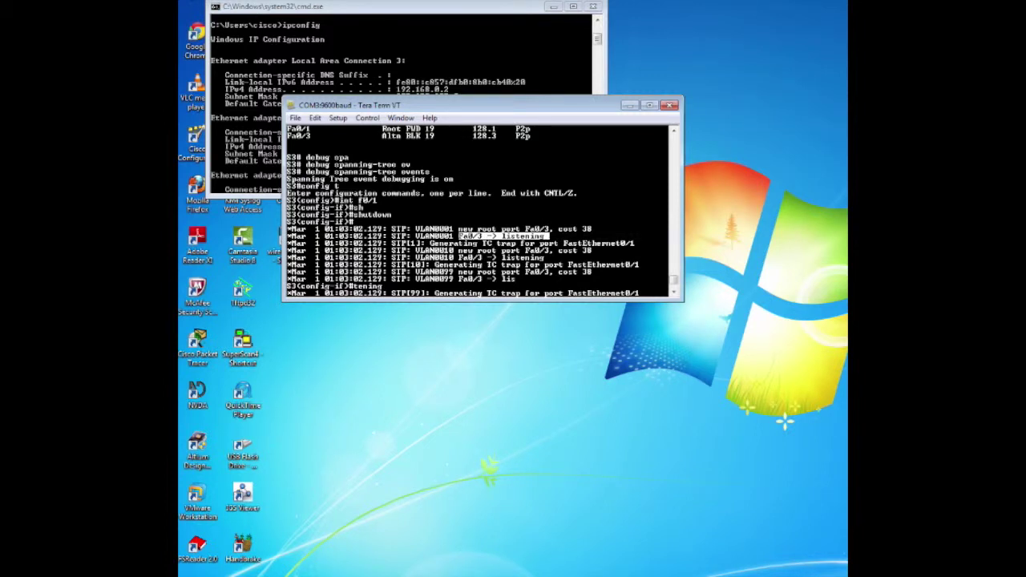
drag(547, 257, 413, 257)
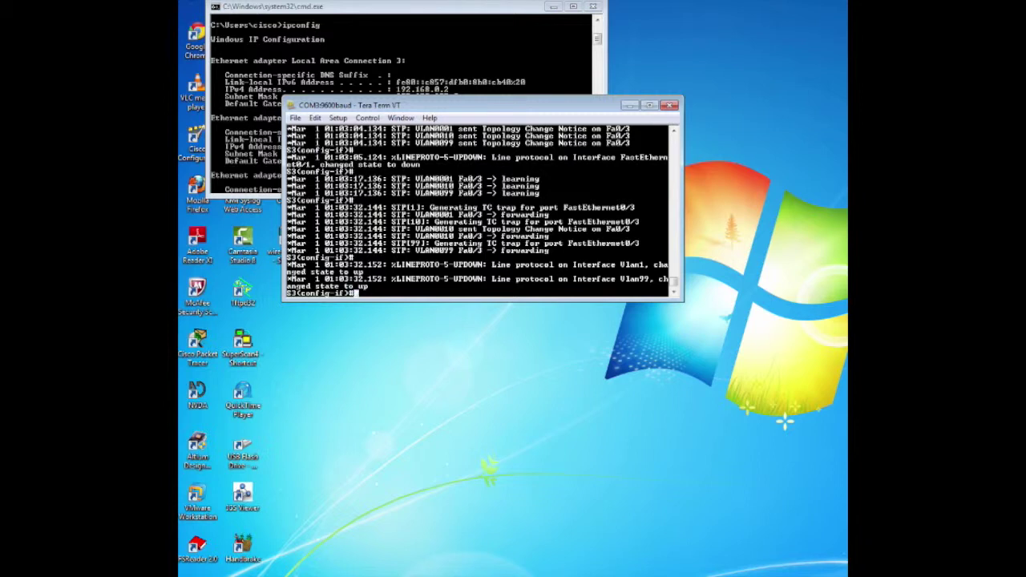
key(Return)
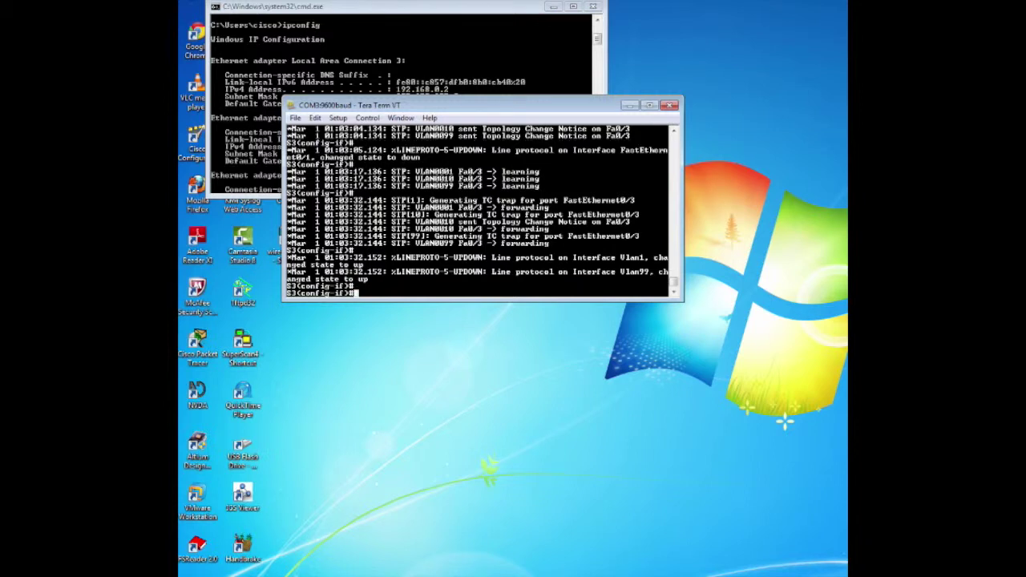
text(exit)
key(Return)
key(BackSpace)
key(BackSpace)
key(BackSpace)
key(BackSpace)
text(end)
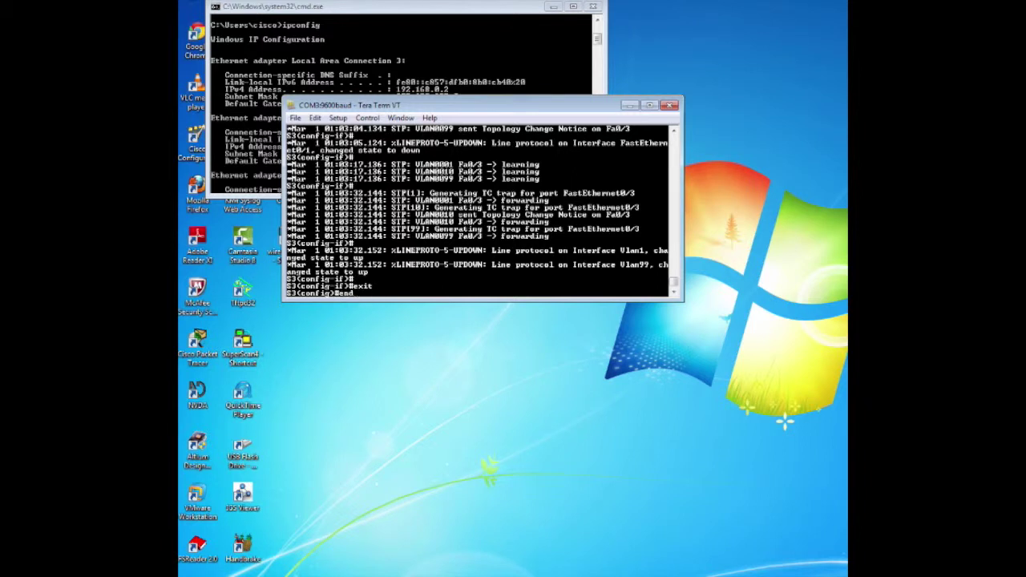
key(Return)
key(alt+v)
key(Left)
key(Left)
key(Left)
key(Left)
key(Left)
key(Left)
key(Left)
key(Left)
key(Left)
key(Left)
key(Left)
key(Left)
key(Left)
key(Left)
key(Left)
key(Left)
key(Left)
key(Left)
key(Left)
key(Left)
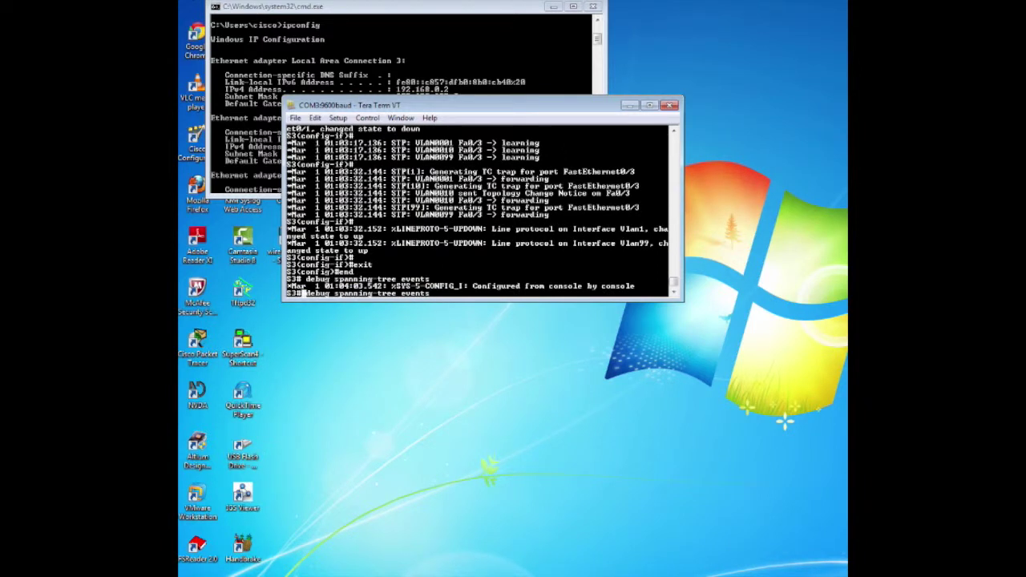
text(no)
key(Return)
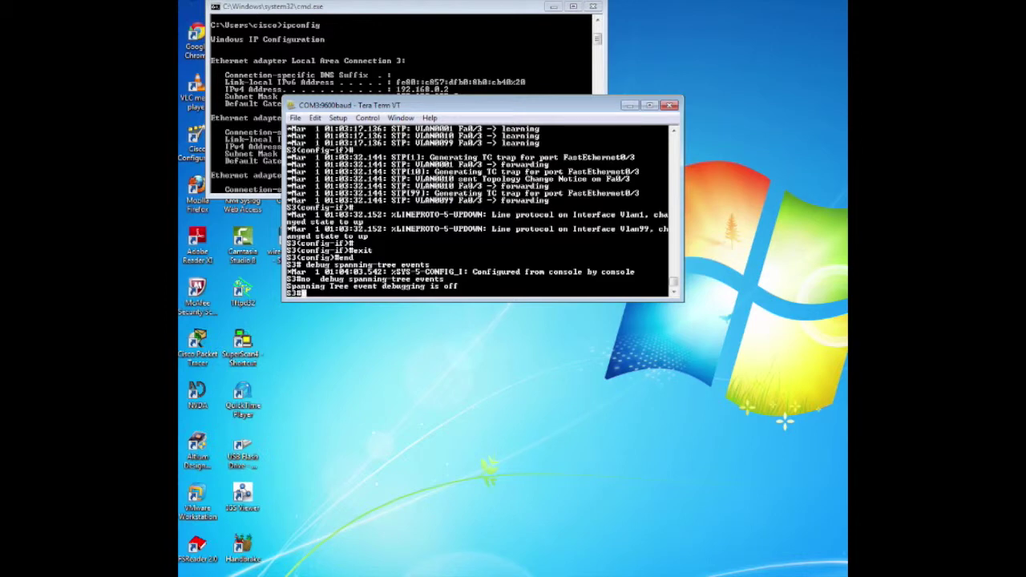
scroll(505, 171, up, 2)
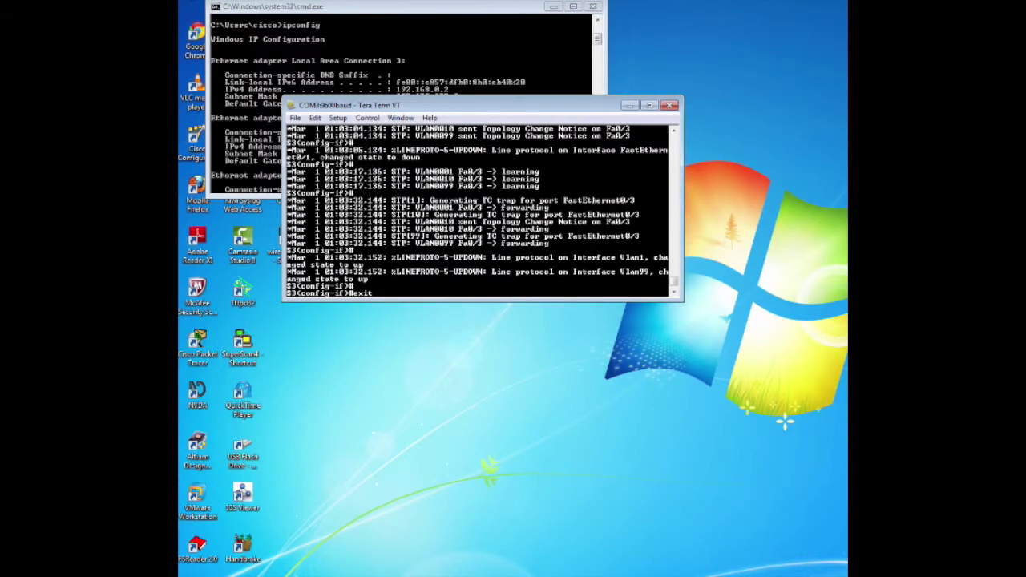
drag(508, 172, 540, 172)
drag(500, 242, 547, 235)
scroll(555, 241, up, 8)
scroll(547, 234, down, 8)
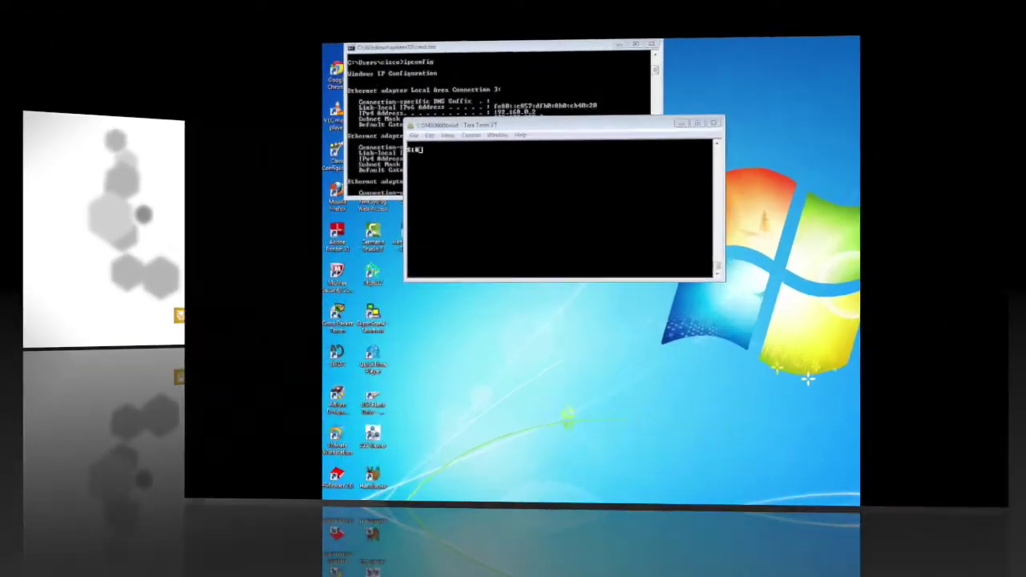
Set 'spanning-tree mode rapid-pvst' in global configuration on S1.
text(config )
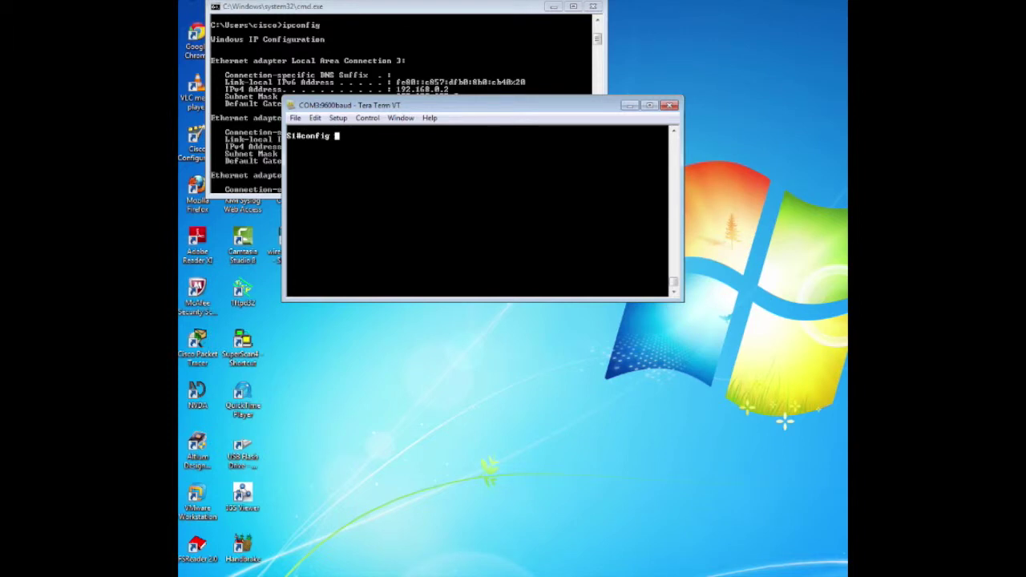
text(t)
key(Return)
text(spa)
key(Tab)
text(mo)
key(Tab)
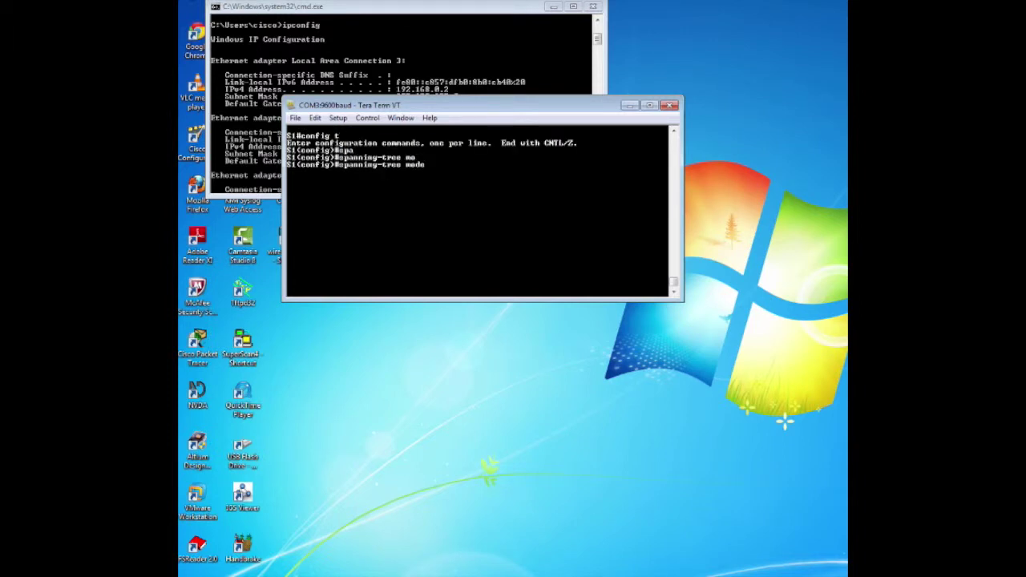
text(rap)
key(Tab)
key(Return)
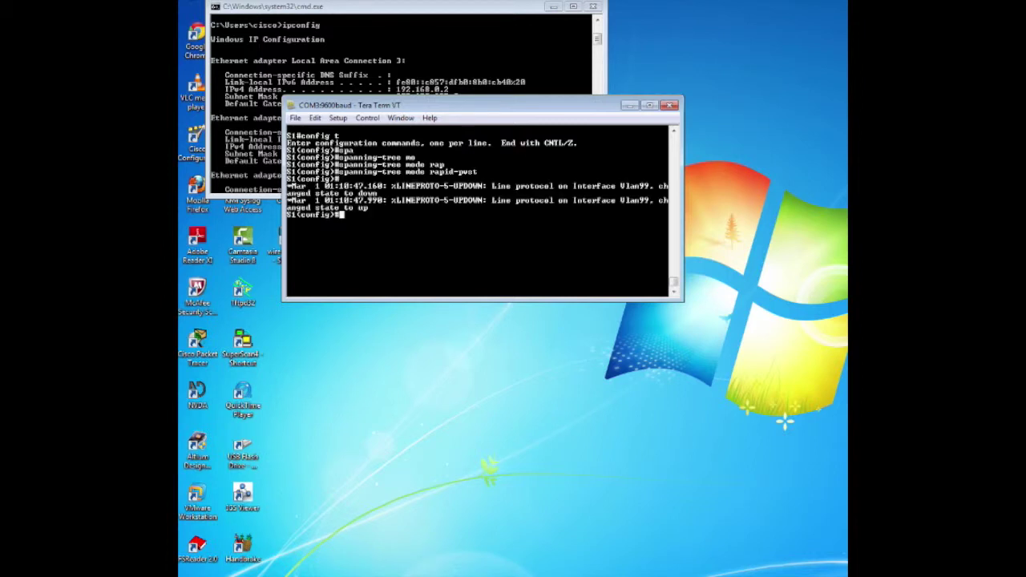
Set 'spanning-tree mode rapid-pvst' in global configuration on S2.
key(Return)
text(config t)
key(Return)
text(spa)
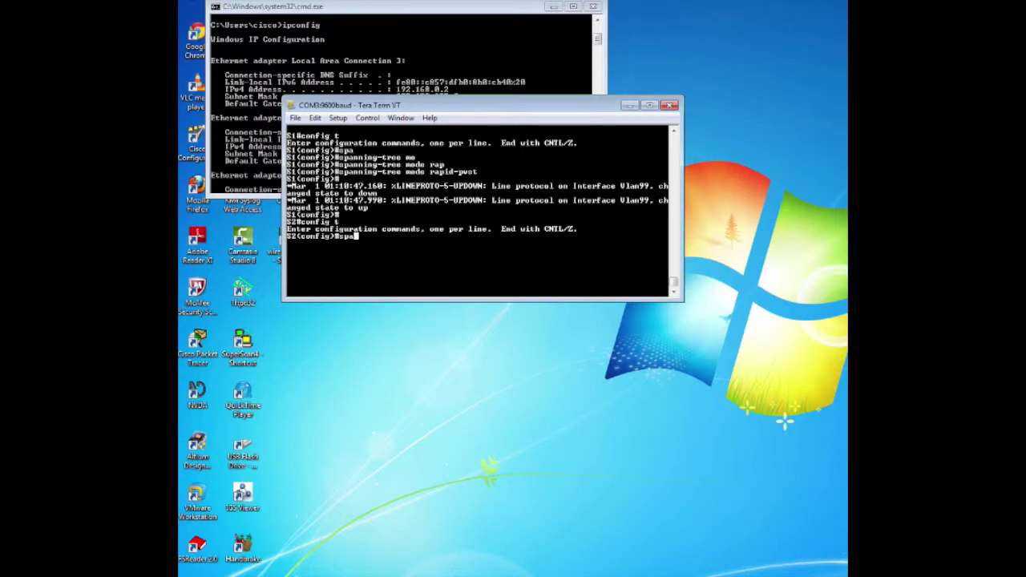
key(Tab)
text(mo)
key(Tab)
text(r)
key(Tab)
key(Return)
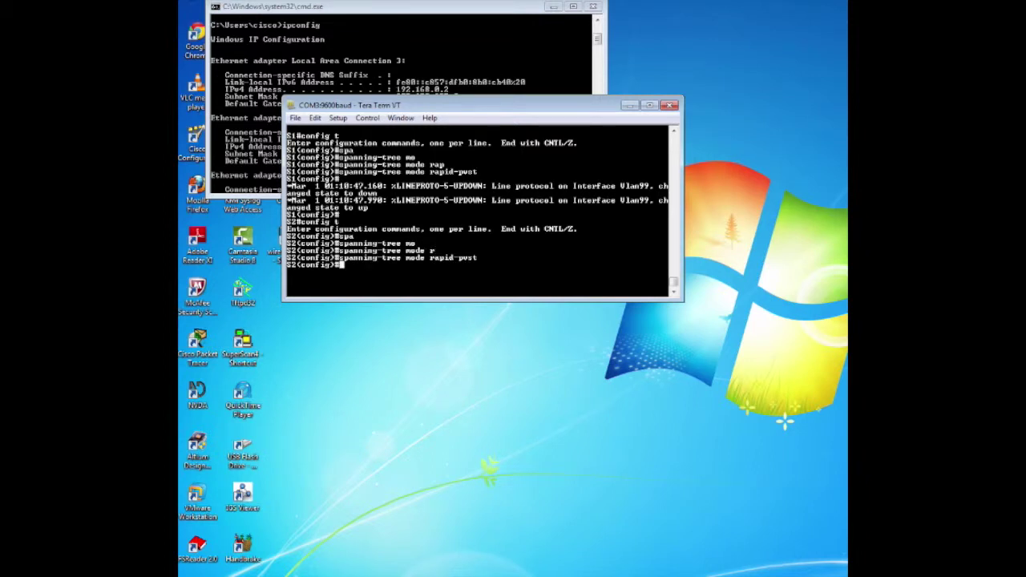
Set 'spanning-tree mode rapid-pvst' in global configuration on S3.
key(Return)
text(config t)
key(Return)
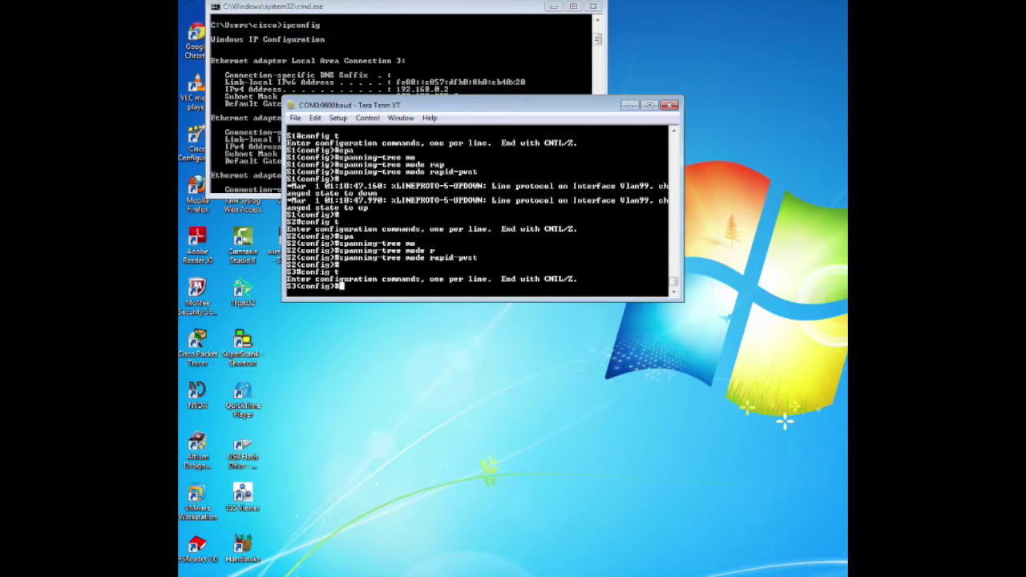
text(sp)
key(Tab)
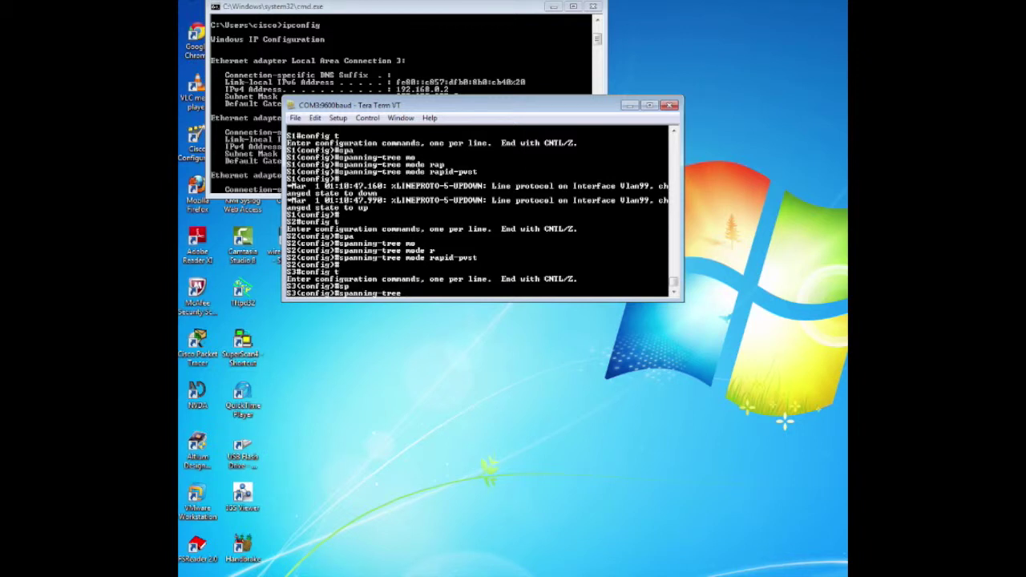
text(mo)
key(Tab)
text(r)
key(Tab)
key(Return)
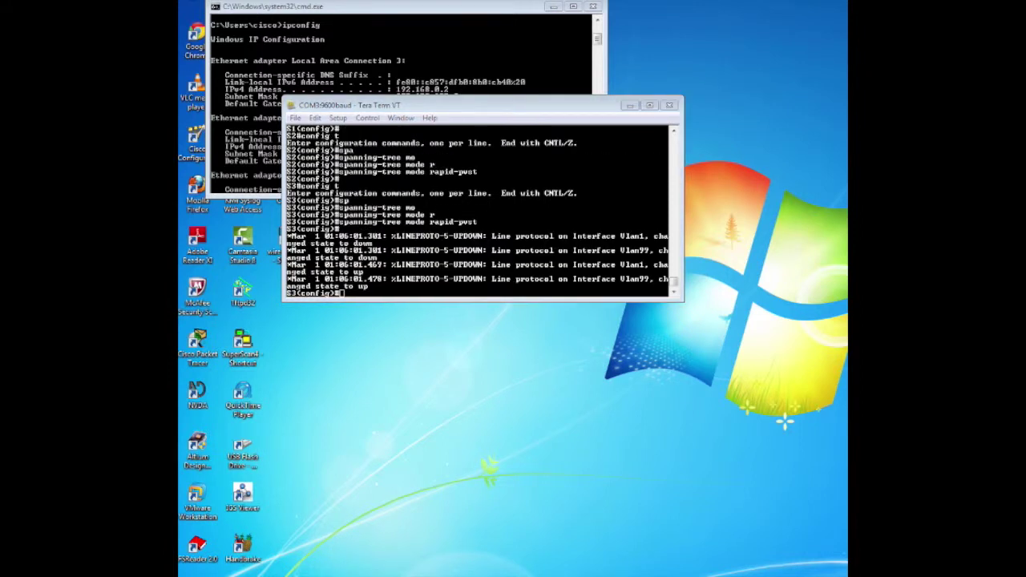
Highlight the Vlan99 log line, clear the screen, and exit S1 to privileged mode.
drag(287, 250, 553, 251)
key(Return)
key(Return)
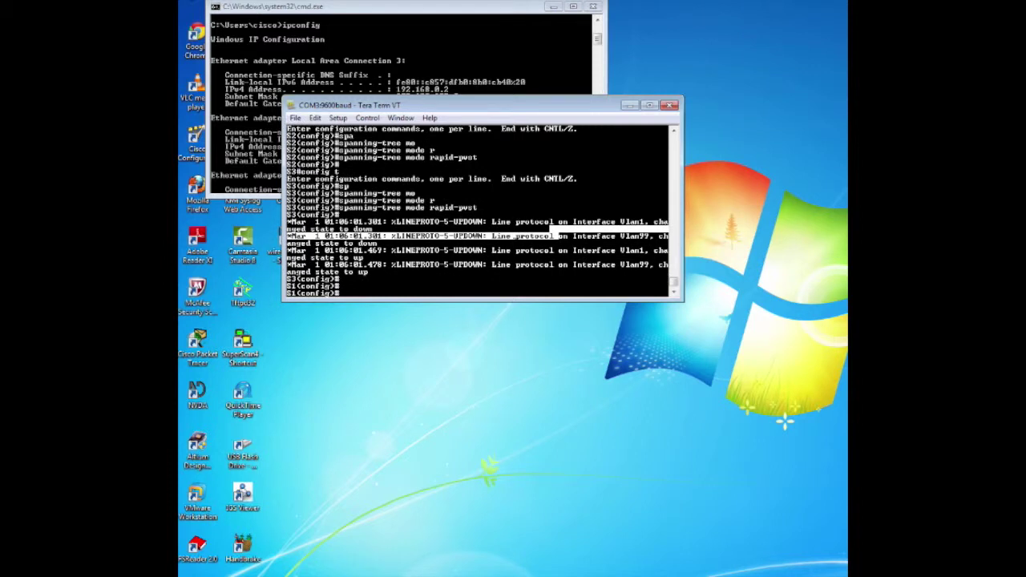
click(315, 117)
click(340, 195)
key(Return)
text(exit)
key(Return)
text(show run)
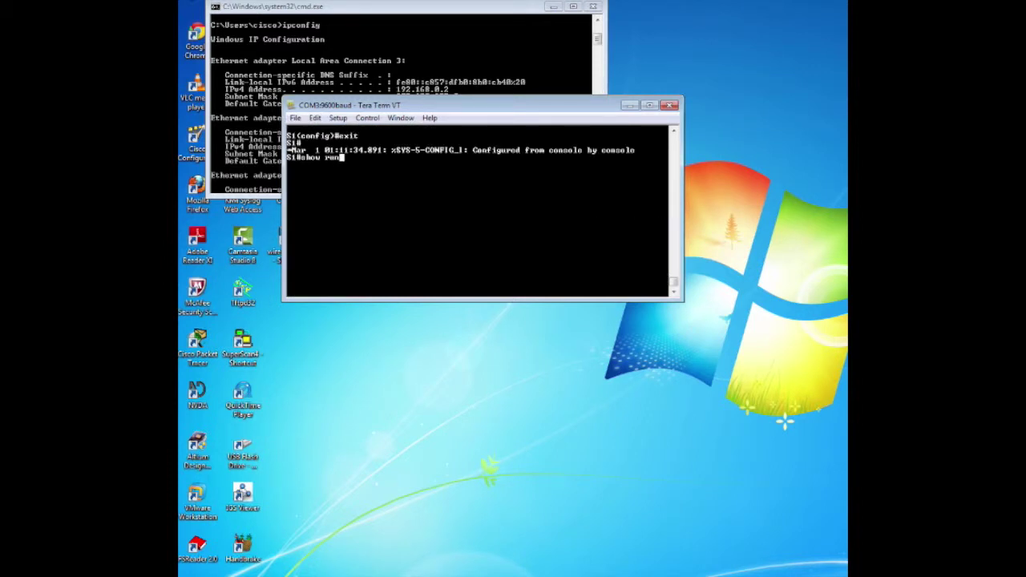
key(Tab)
Show S1's running-config filtered by '| include spanning-tree mode' to confirm rapid-pvst.
text(| )
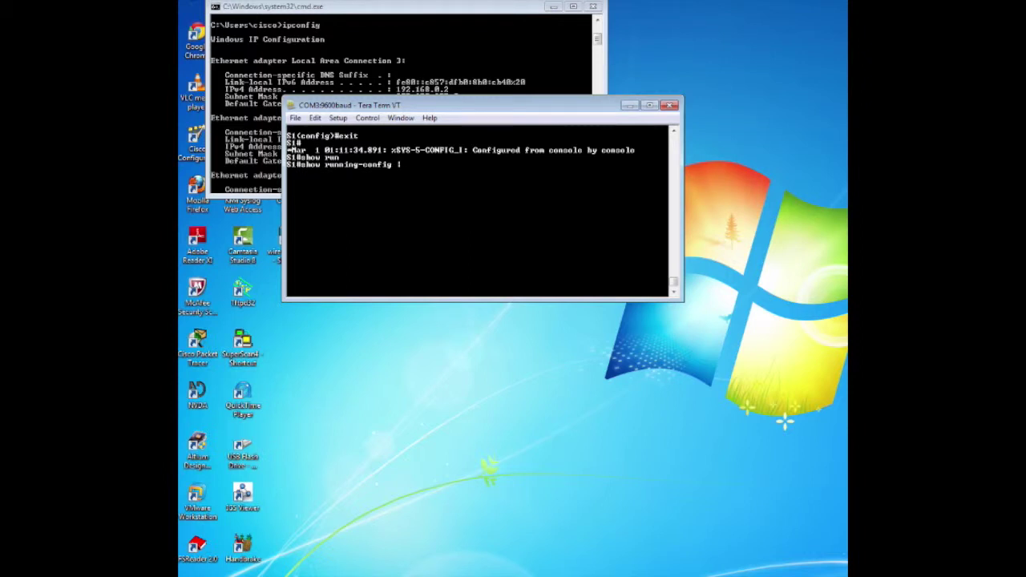
text(include spa)
key(Tab)
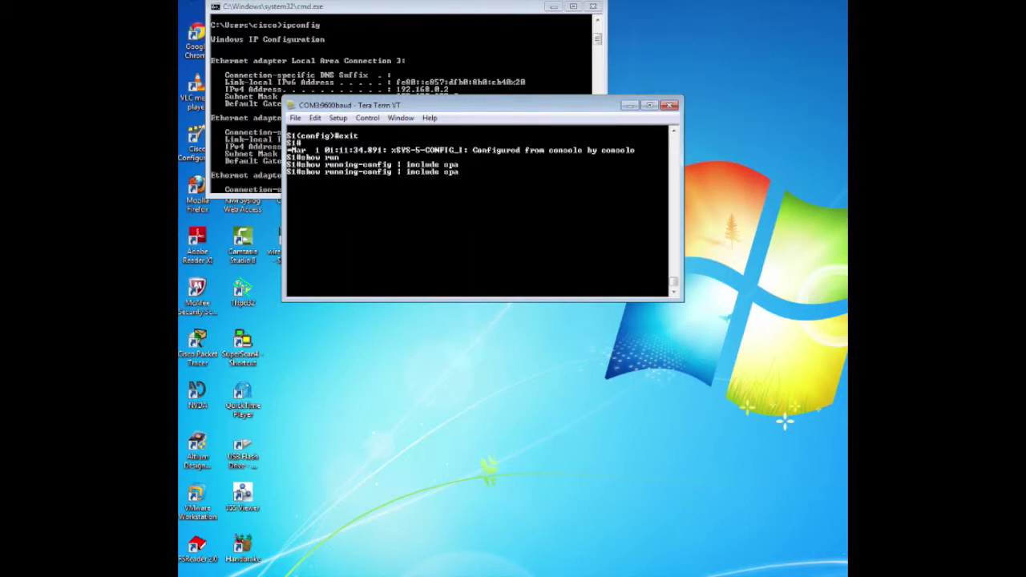
text(nning)
key(Tab)
text(-t)
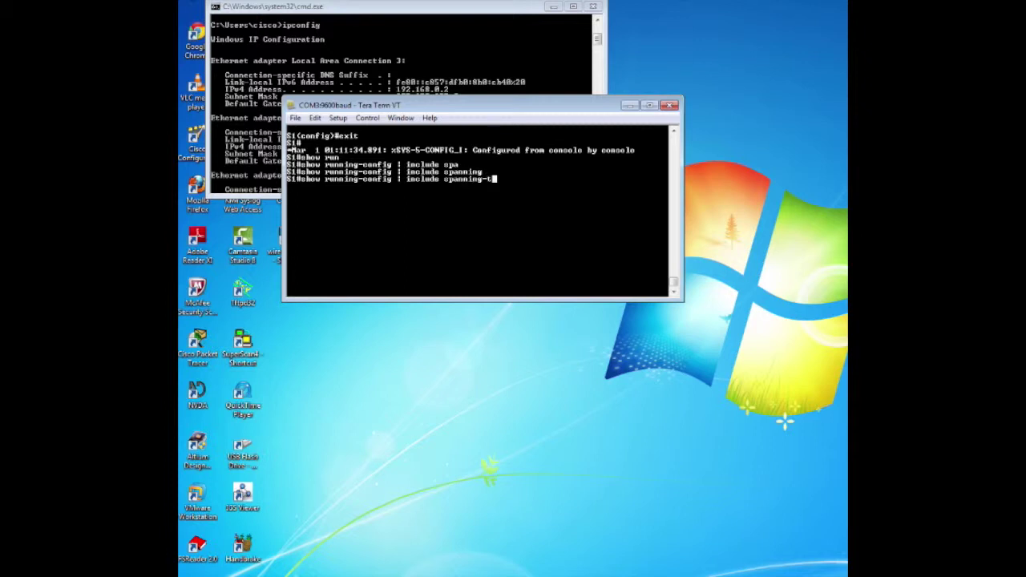
text(ree mode)
key(Return)
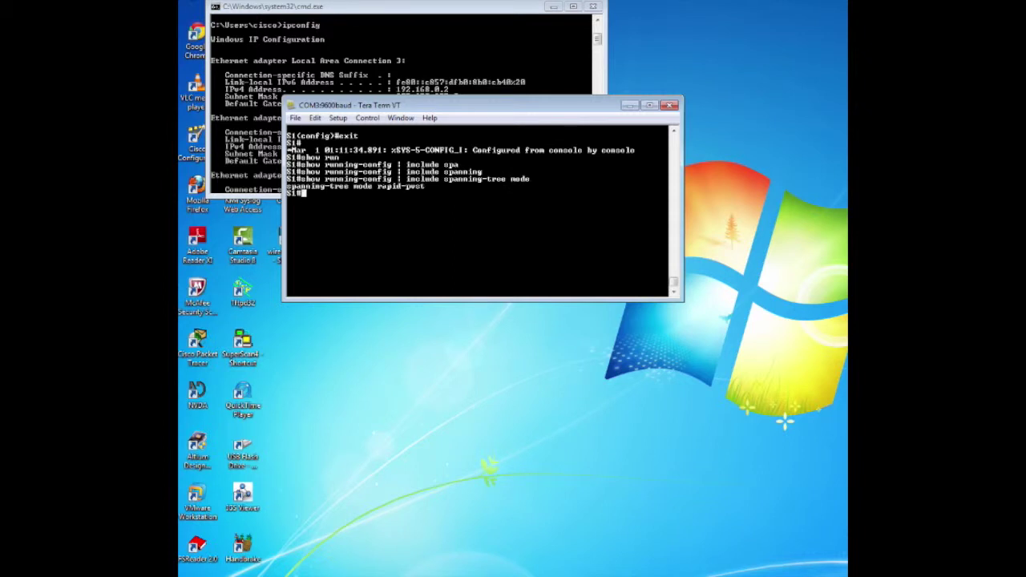
Exit S2 back to privileged mode.
key(Return)
text(exit)
key(Return)
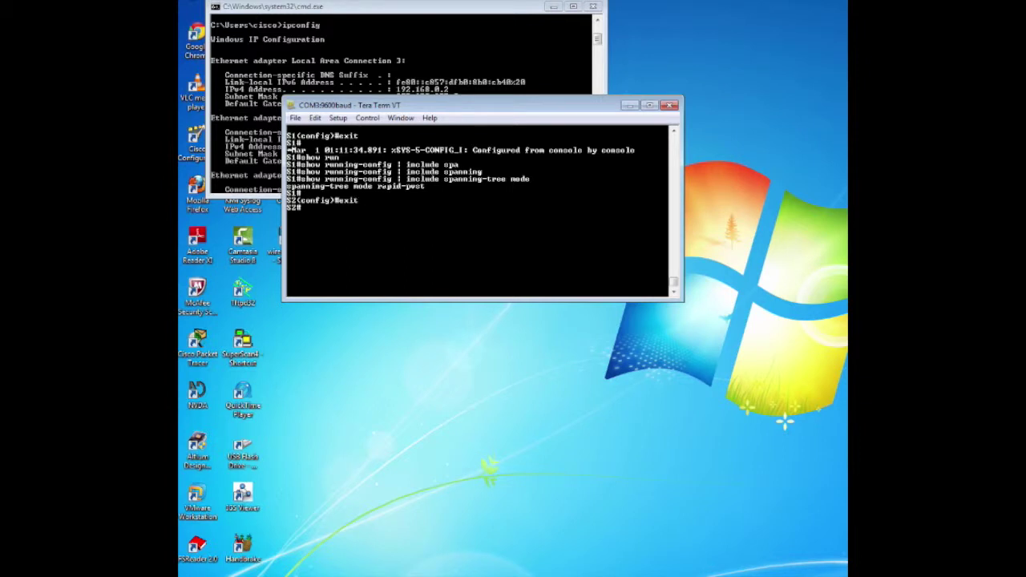
text(sho?)
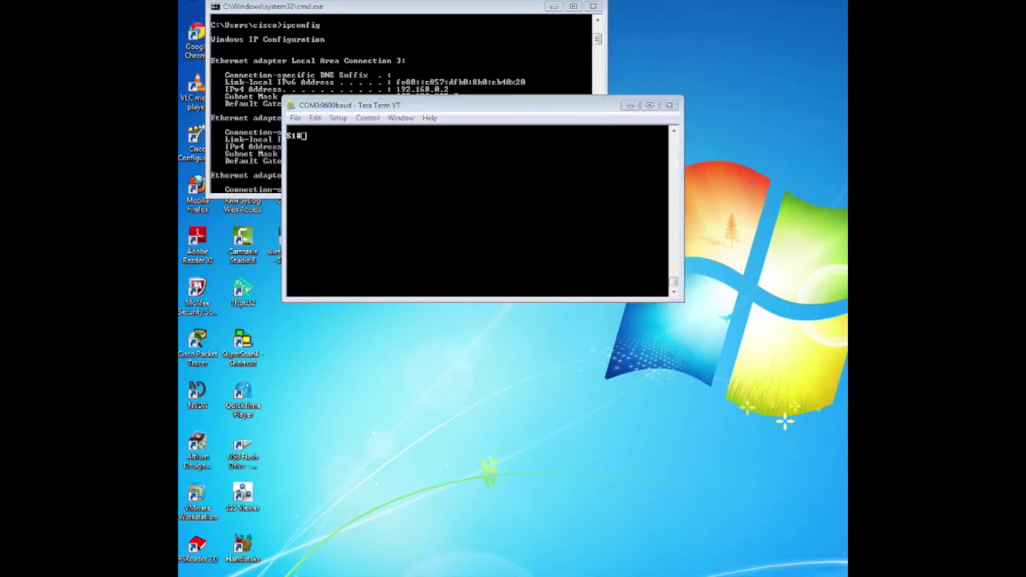
text(conf)
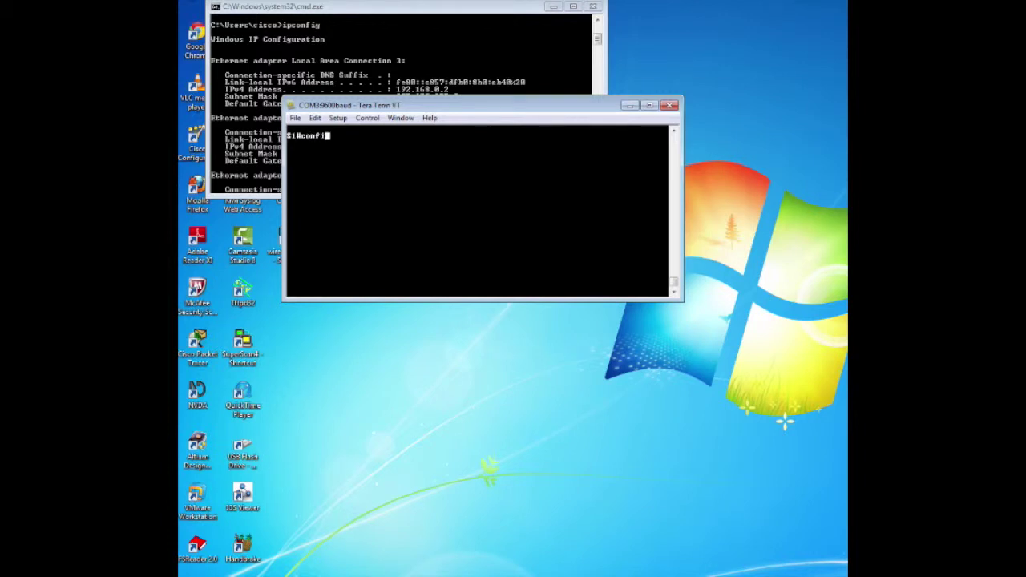
text(ig t)
Enter global configuration on S1 and select interface FastEthernet0/6.
key(Return)
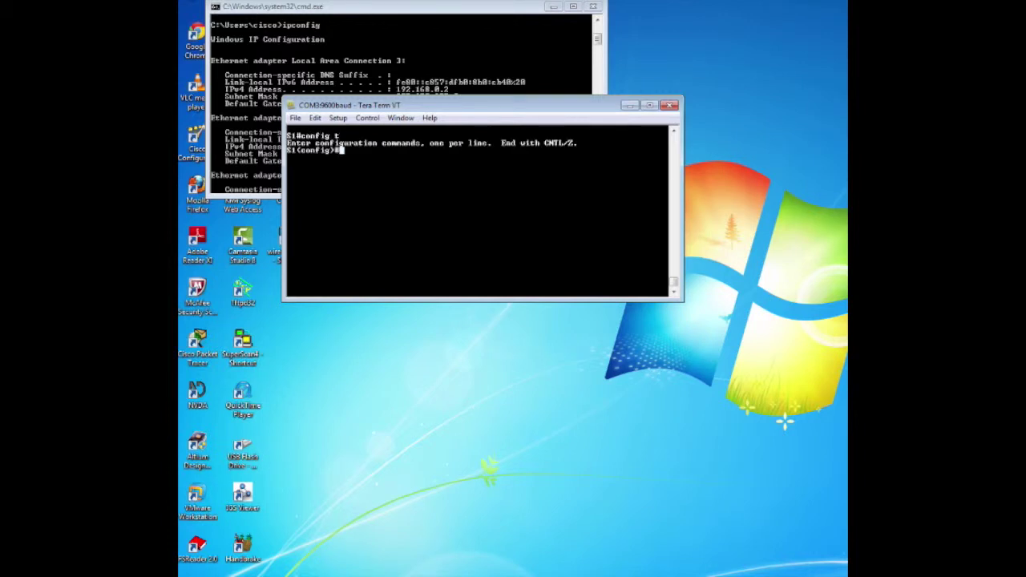
text(int)
key(Tab)
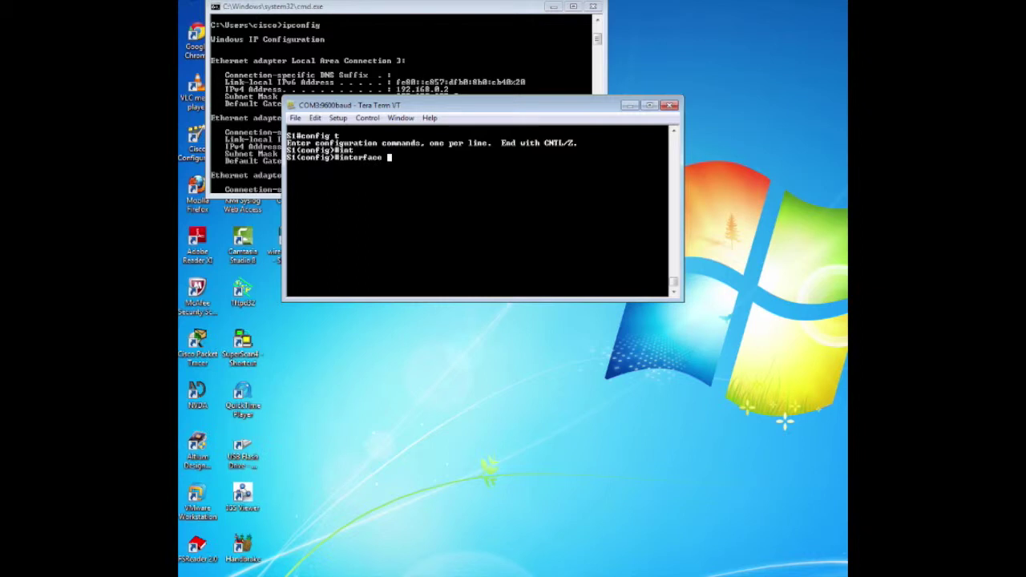
text(f0)
text(/6)
key(Return)
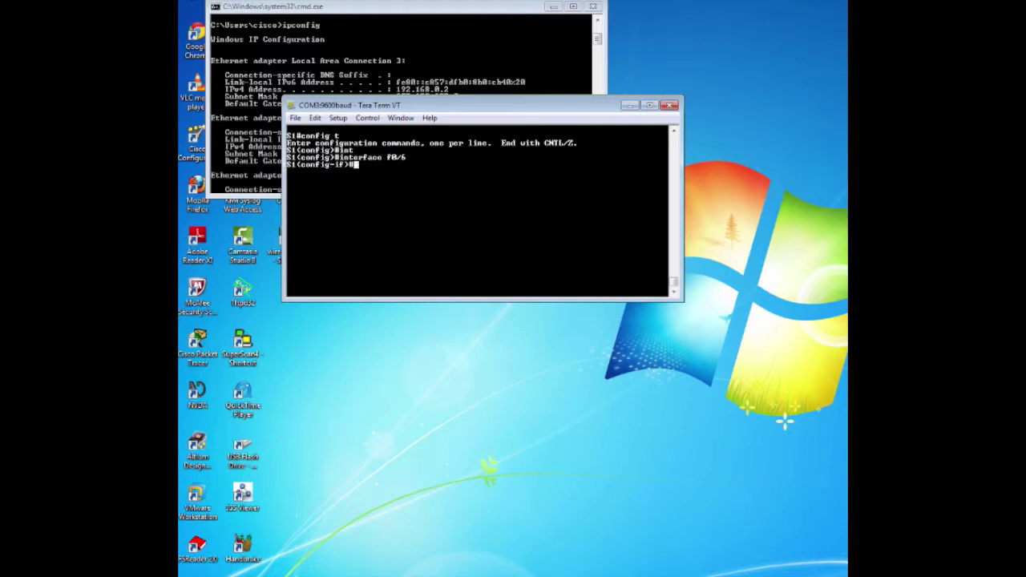
Enable 'spanning-tree portfast' on F0/6, correcting an incomplete first attempt.
text(spa)
key(Tab)
text(po)
key(Tab)
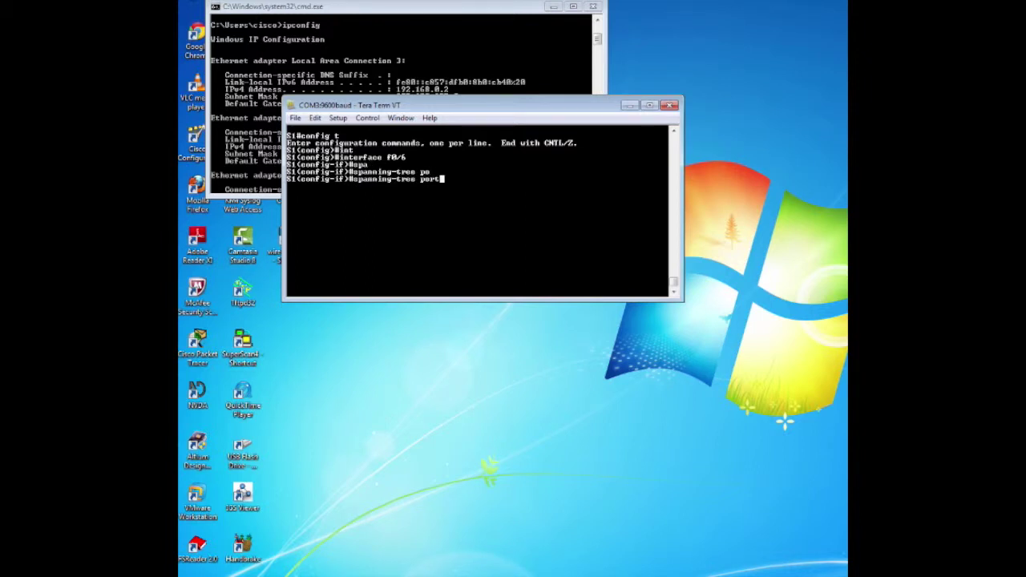
key(Return)
key(Up)
text(f)
key(Tab)
key(Return)
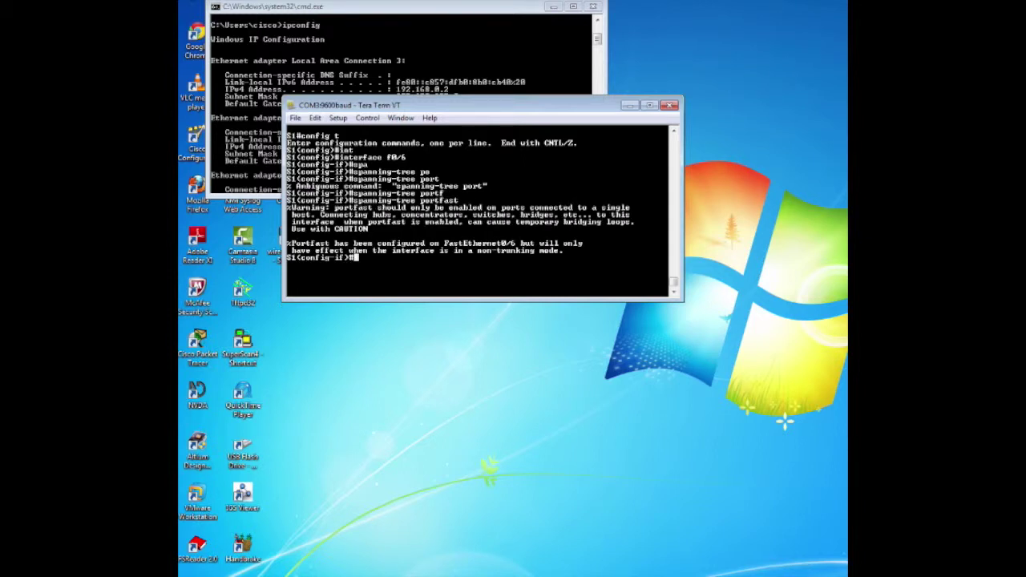
Enable 'spanning-tree bpduguard enable' on port F0/6.
text(spa)
key(Tab)
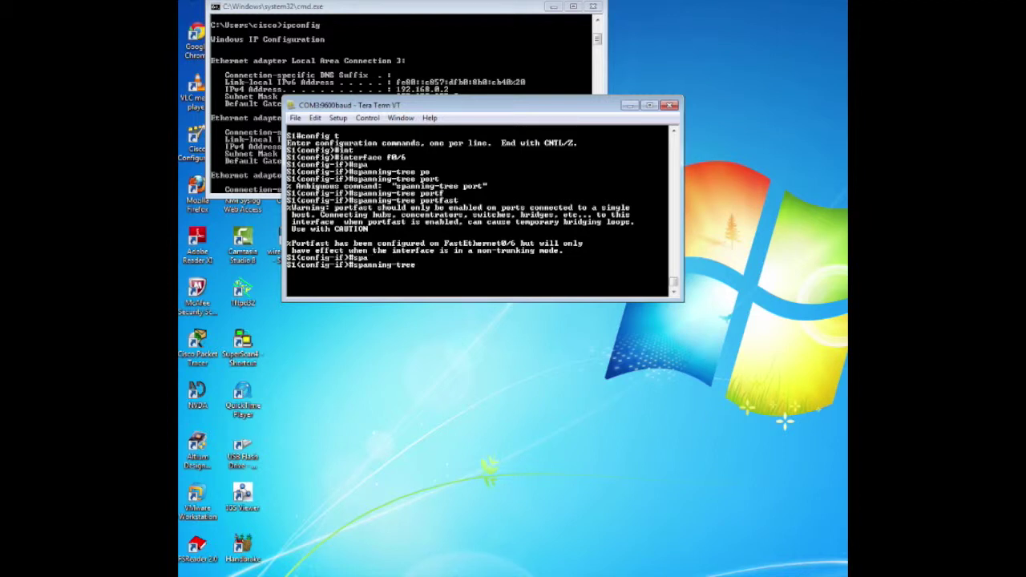
text(b)
text(p)
key(Tab)
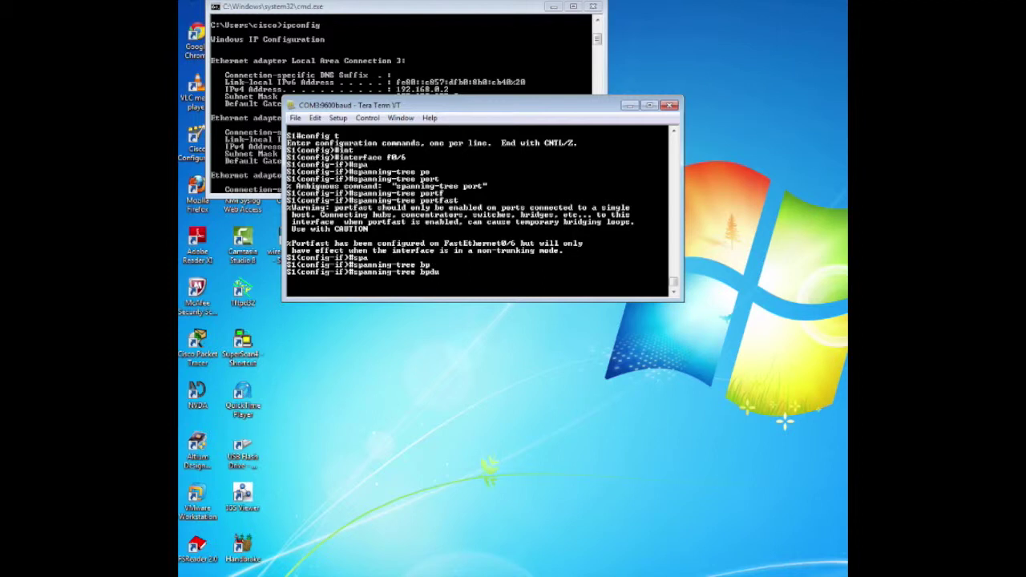
text(g)
key(Tab)
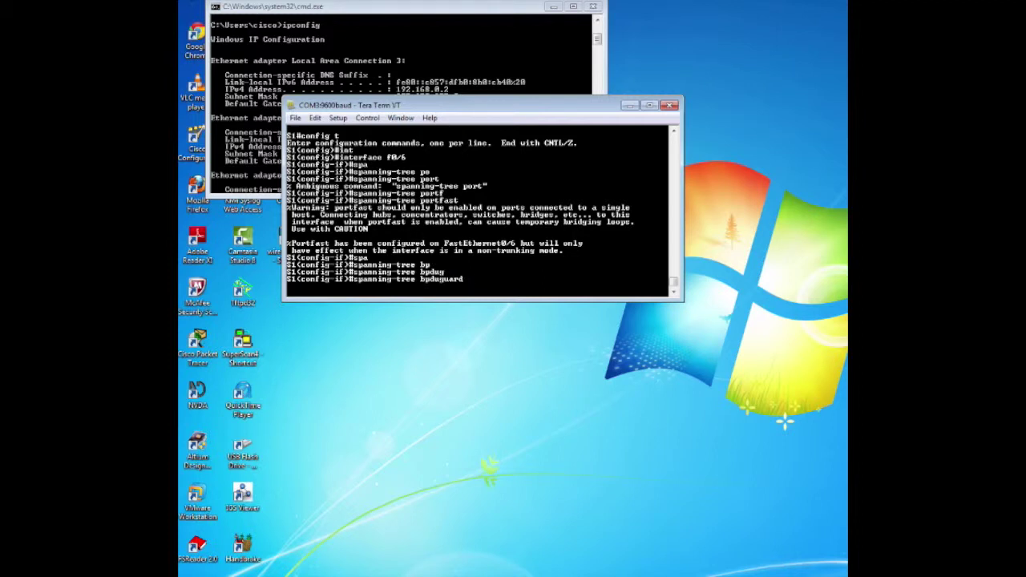
text(e)
key(Tab)
key(Return)
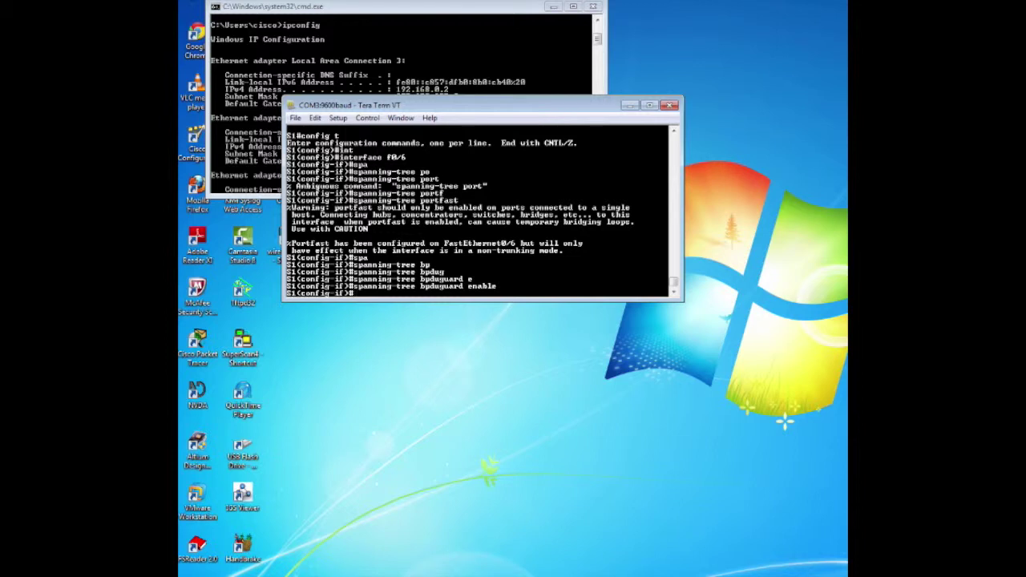
Leave interface configuration with exit and return to the S1# prompt via Ctrl+Z.
text(exit)
key(Return)
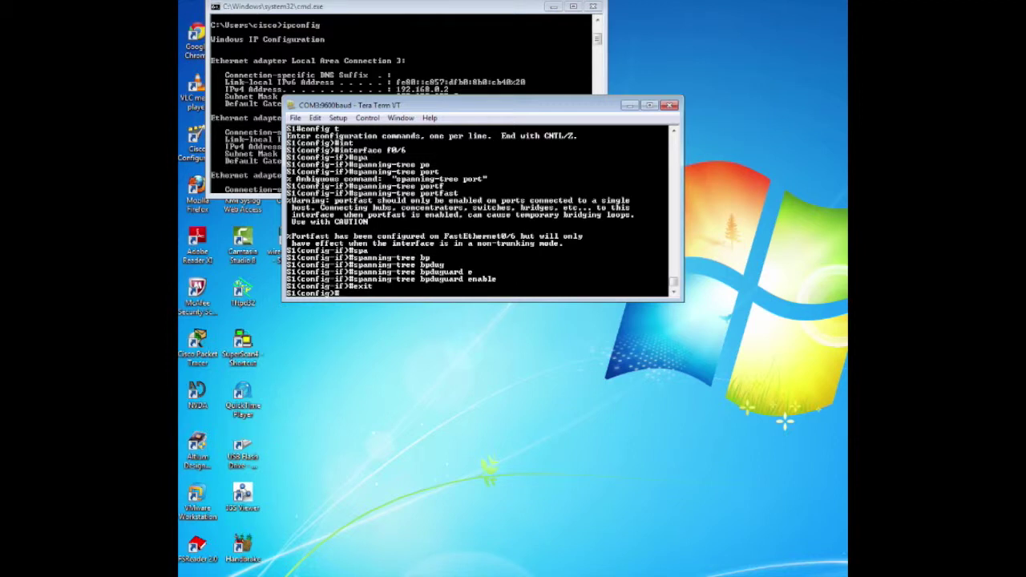
key(ctrl+z)
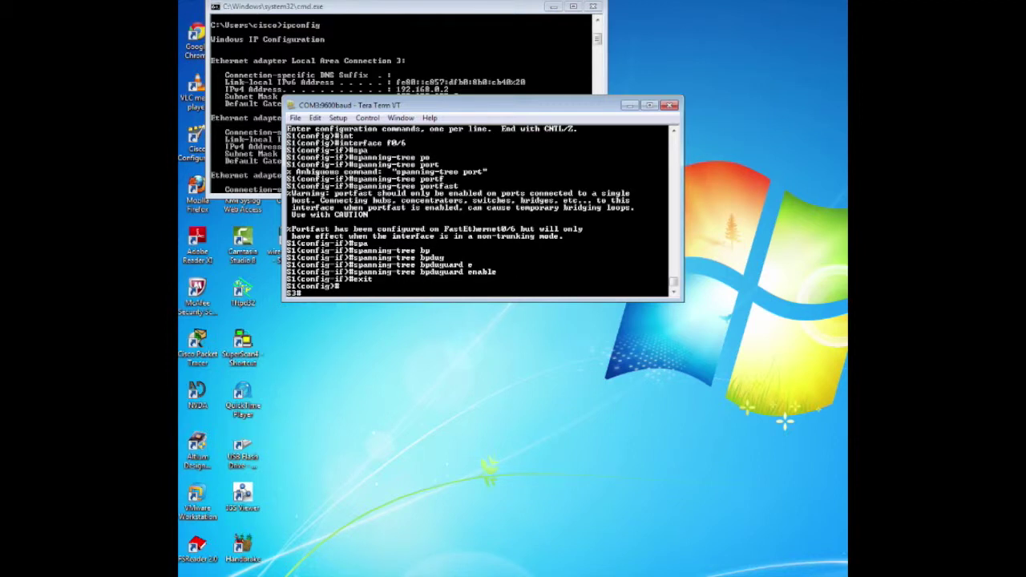
Clear the screen, enter global configuration on S3, and apply 'spanning-tree portfast default'.
click(315, 118)
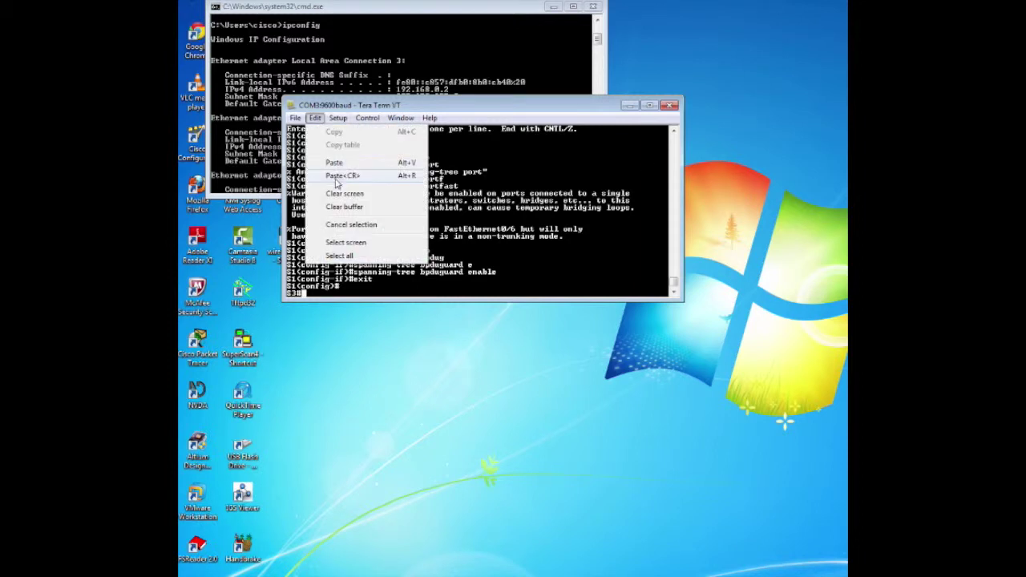
click(345, 193)
text(config t)
key(Return)
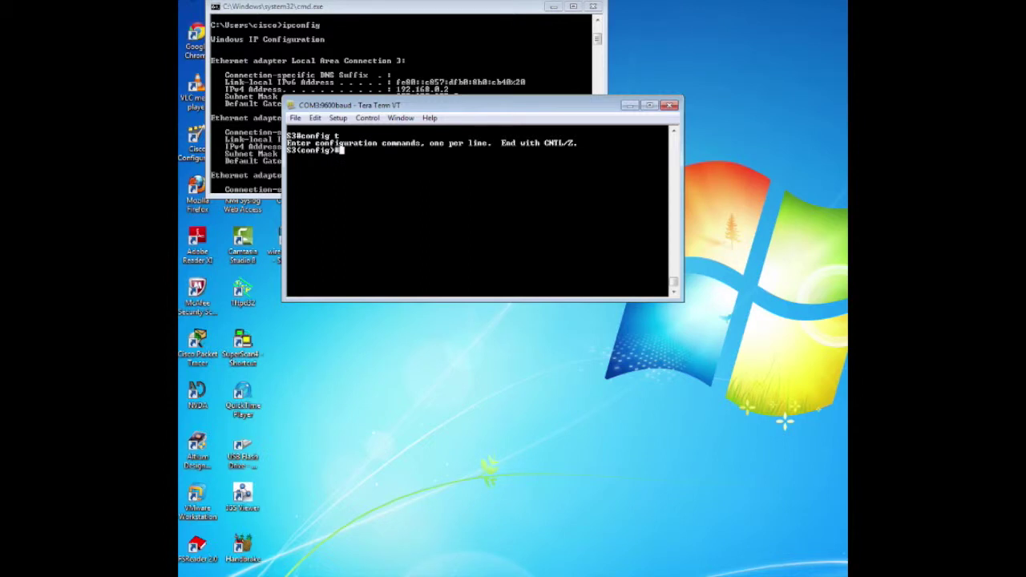
text(spa)
key(Tab)
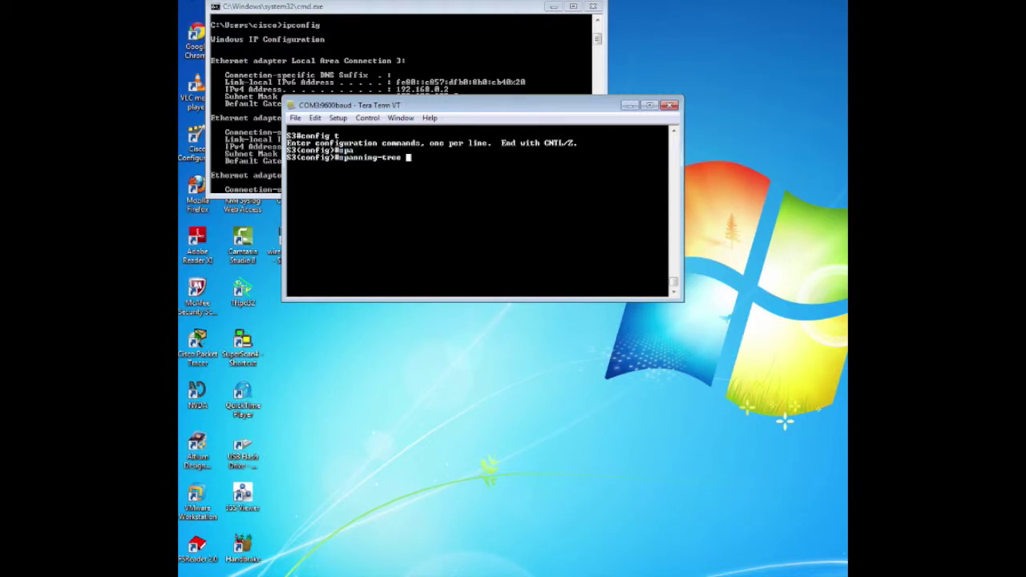
text(po)
key(Tab)
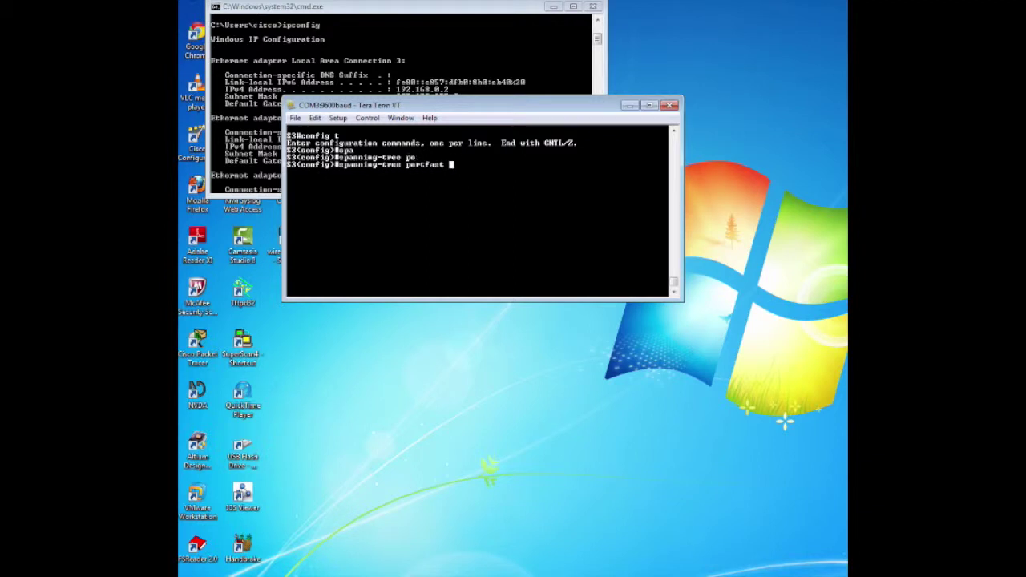
text(def)
key(Tab)
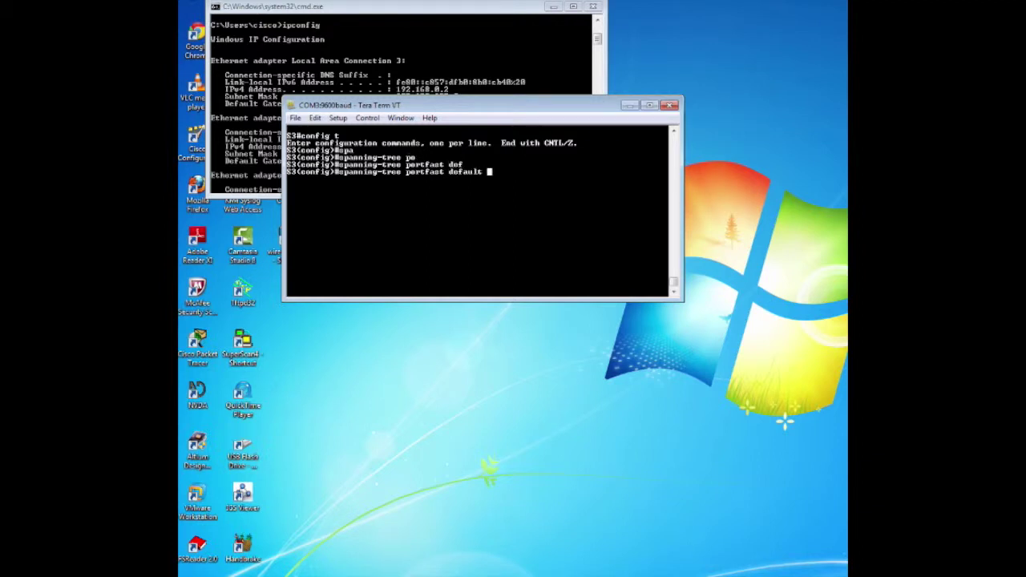
key(Return)
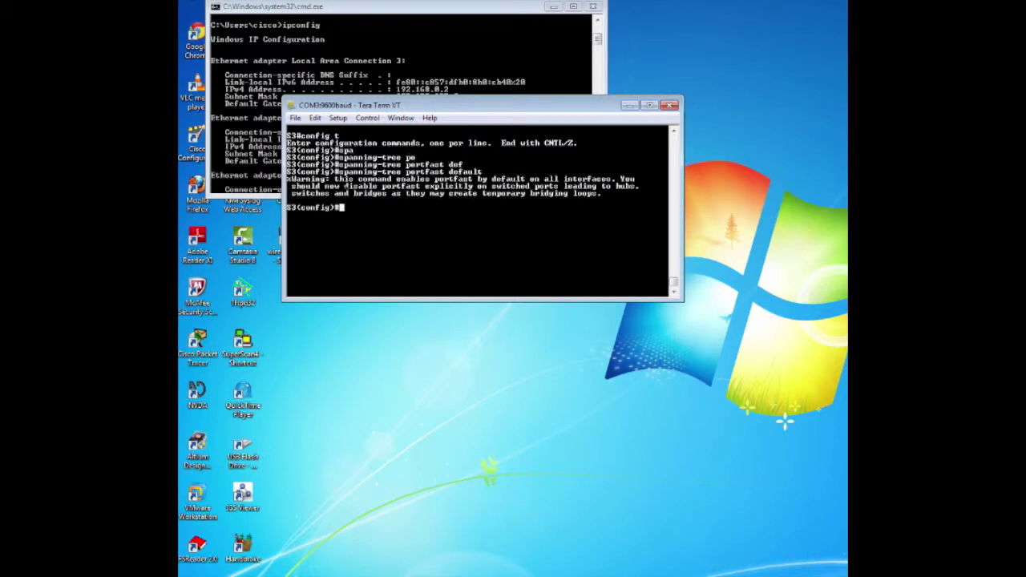
Make BPDU guard the default on portfast ports with 'spanning-tree portfast bpduguard default'.
text(spa)
key(Tab)
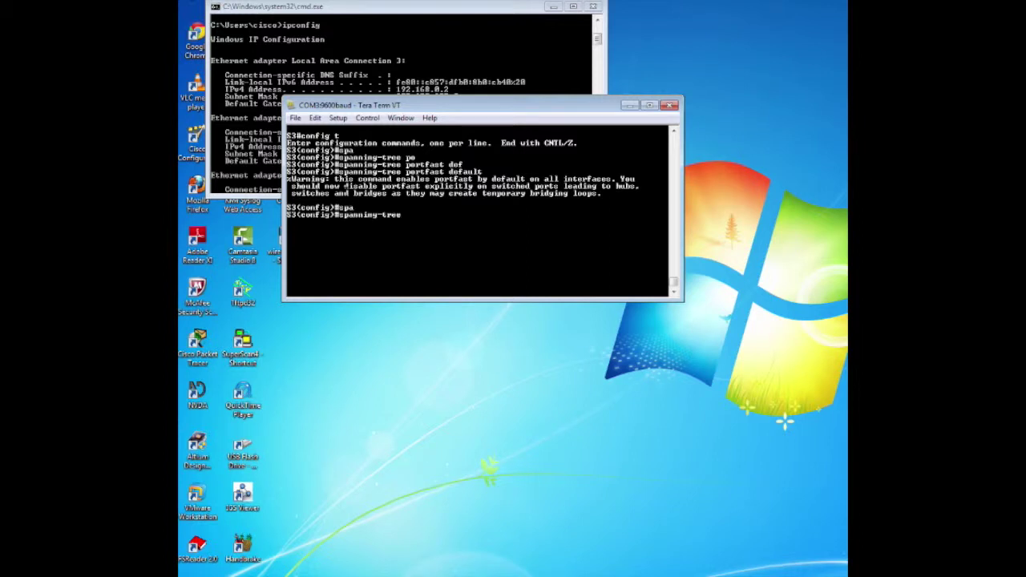
text(po)
key(Tab)
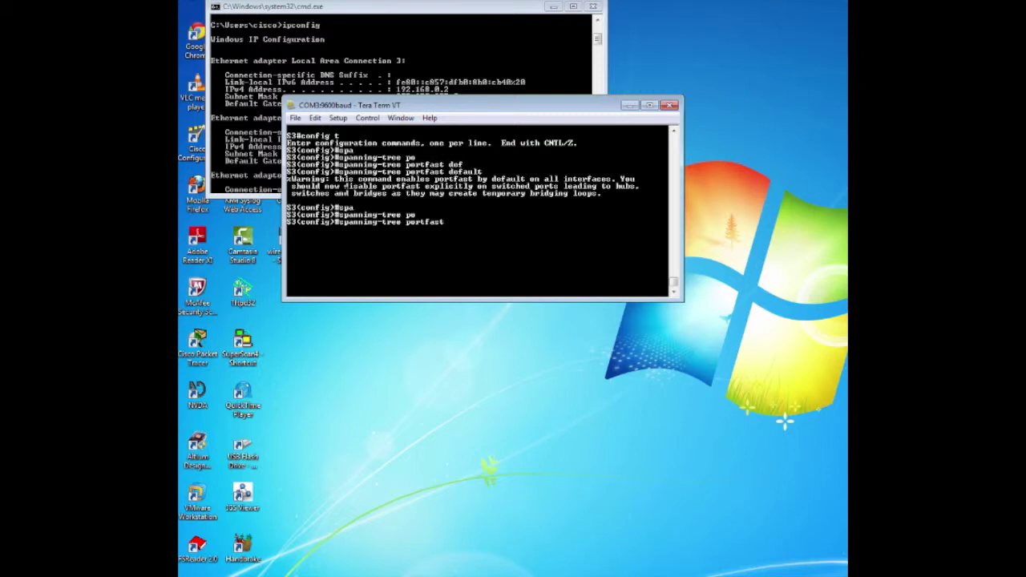
text(bpd)
key(Tab)
text(g)
key(Tab)
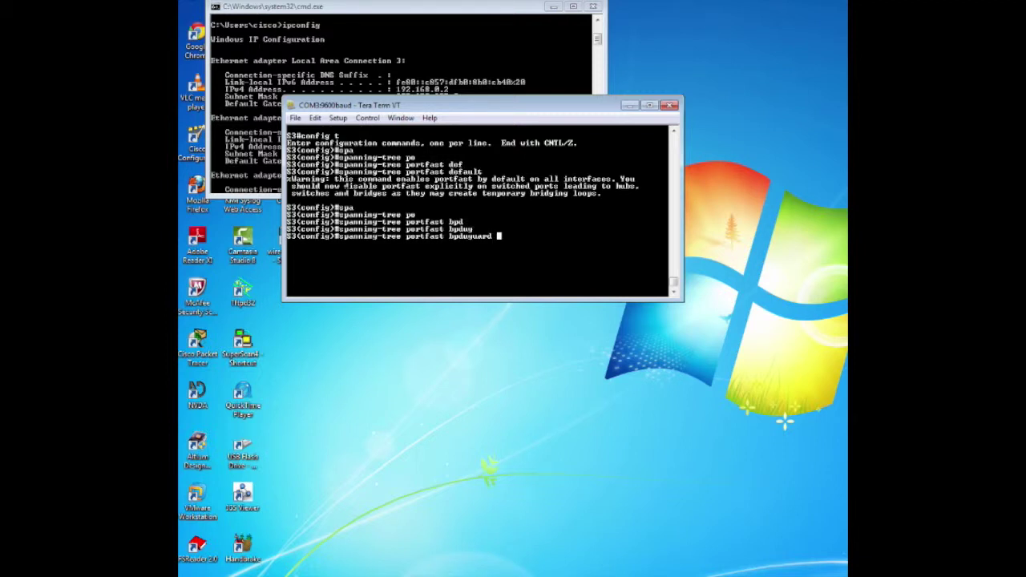
text(def)
key(Tab)
key(Return)
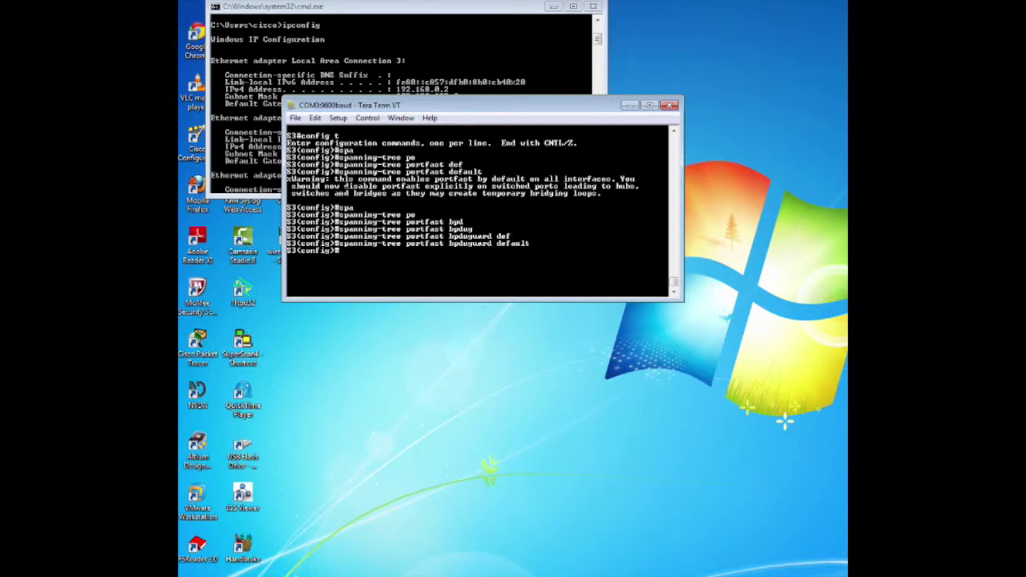
Clear the screen and exit to S3's privileged prompt.
key(ctrl+l)
text(exit)
key(Return)
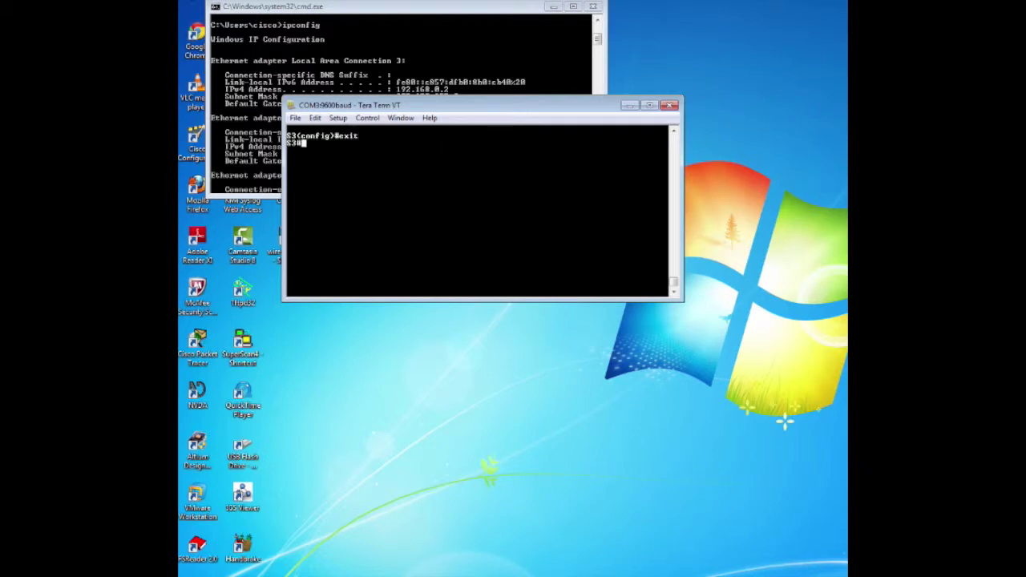
Turn on spanning-tree event debugging with 'debug spanning-tree events'.
text(de)
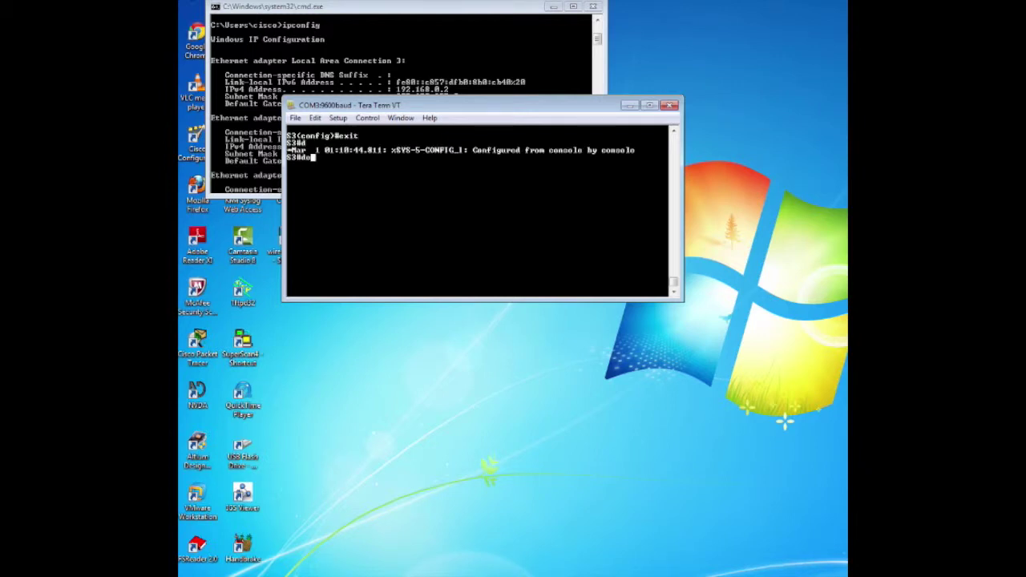
text(bug spa)
key(Tab)
text(eve)
key(Tab)
key(Return)
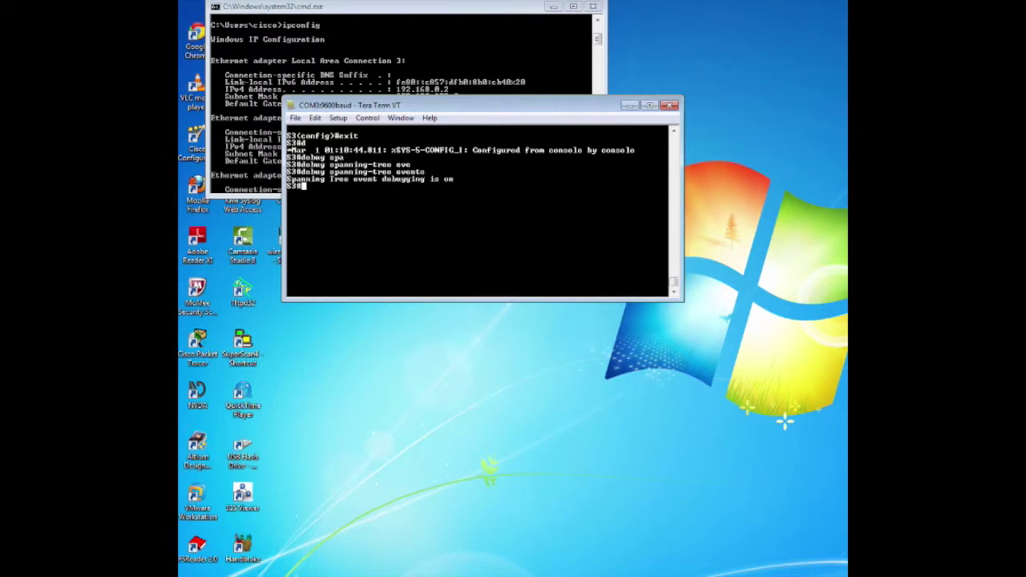
Enter global configuration and run 'no shutdown' on interface F0/1.
text(config t)
key(Return)
text(int f0/1)
key(Return)
text(no)
key(Tab)
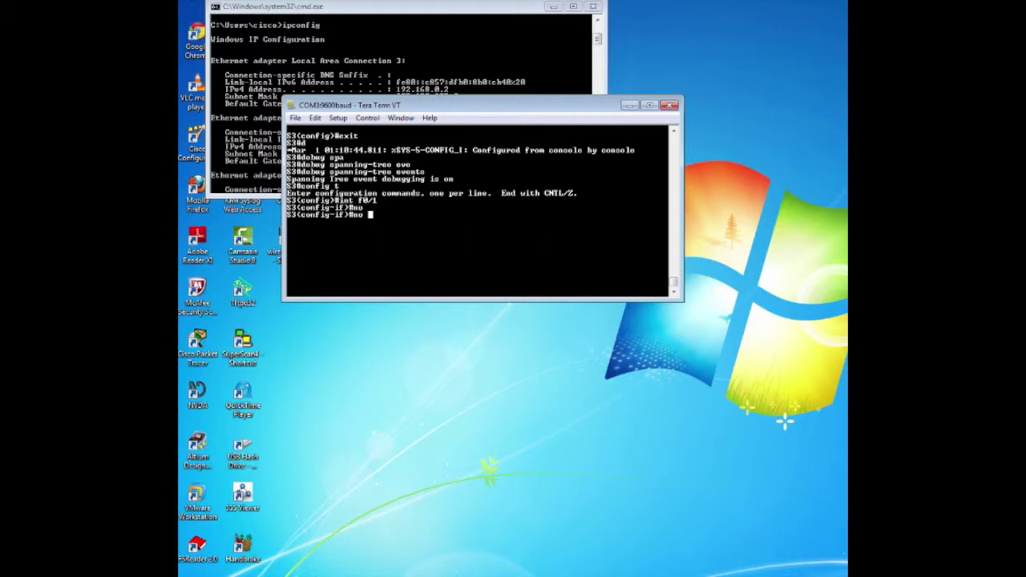
text(shu)
key(Tab)
key(Return)
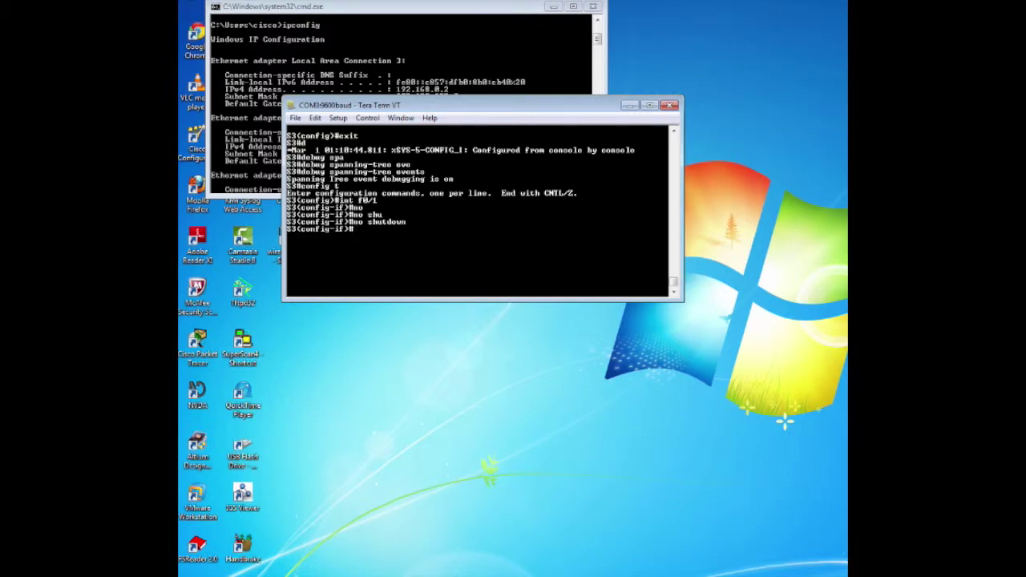